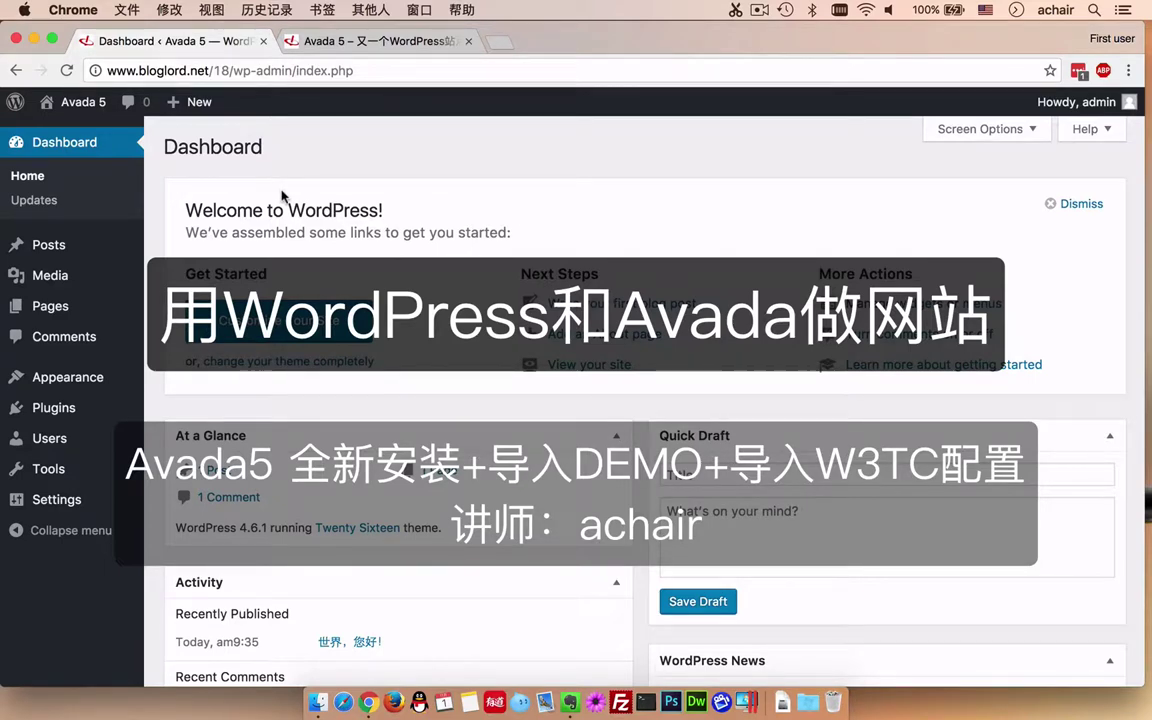
Step: Check the details of the installed Avada theme and activate it for the site
{"action": "left_click", "coordinate": [360, 41]}
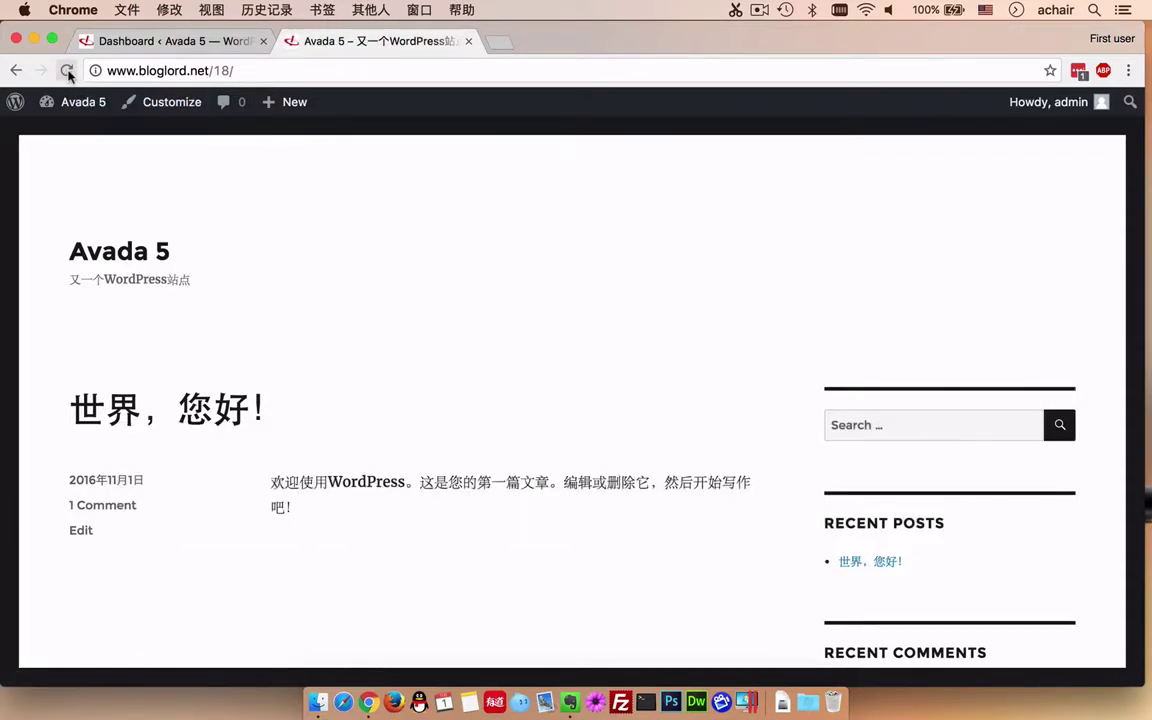
{"action": "left_click", "coordinate": [134, 43]}
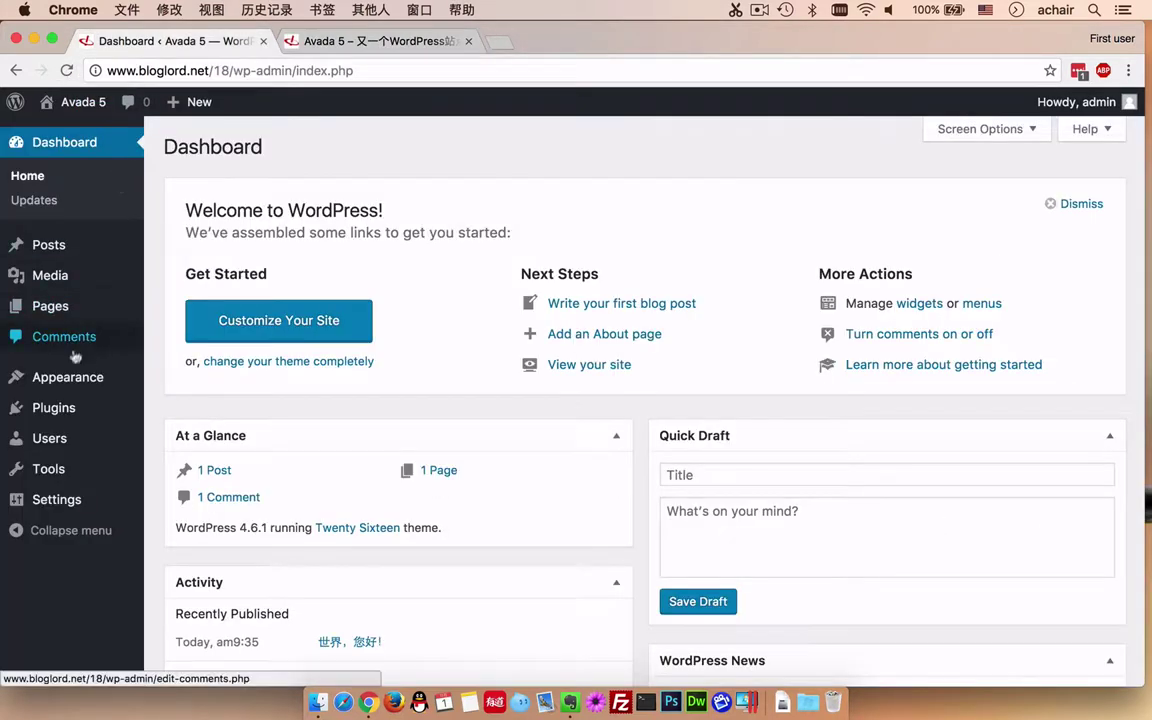
{"action": "left_click", "coordinate": [70, 380]}
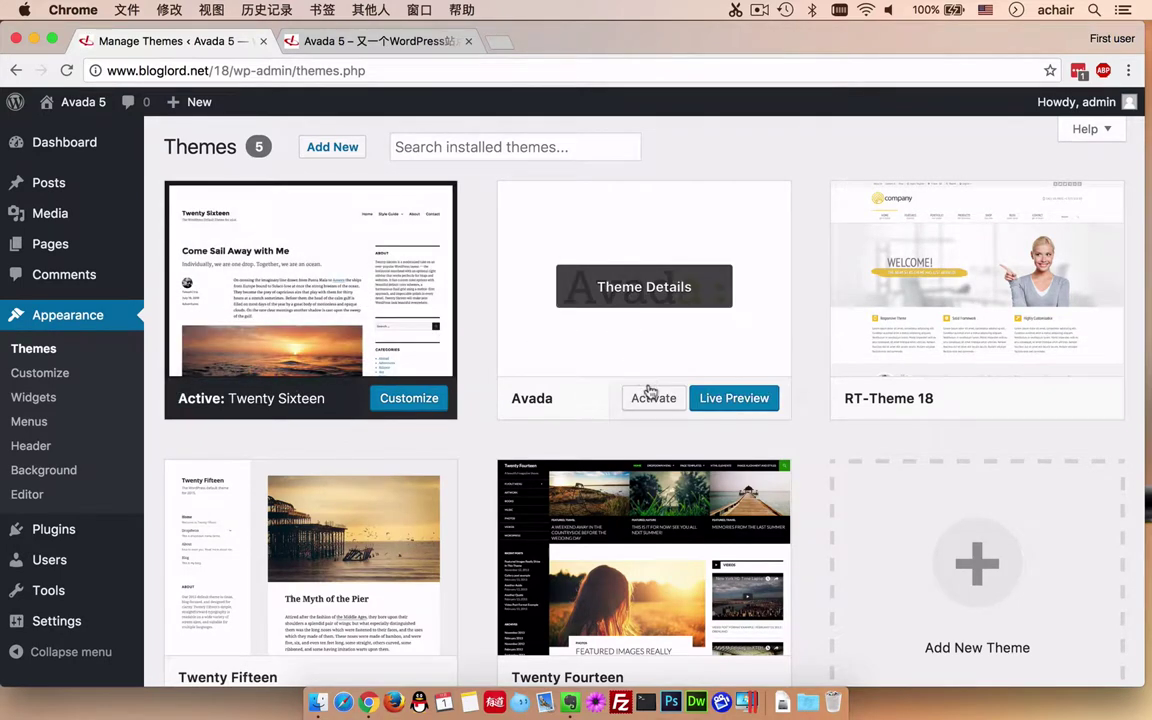
{"action": "left_click", "coordinate": [678, 308]}
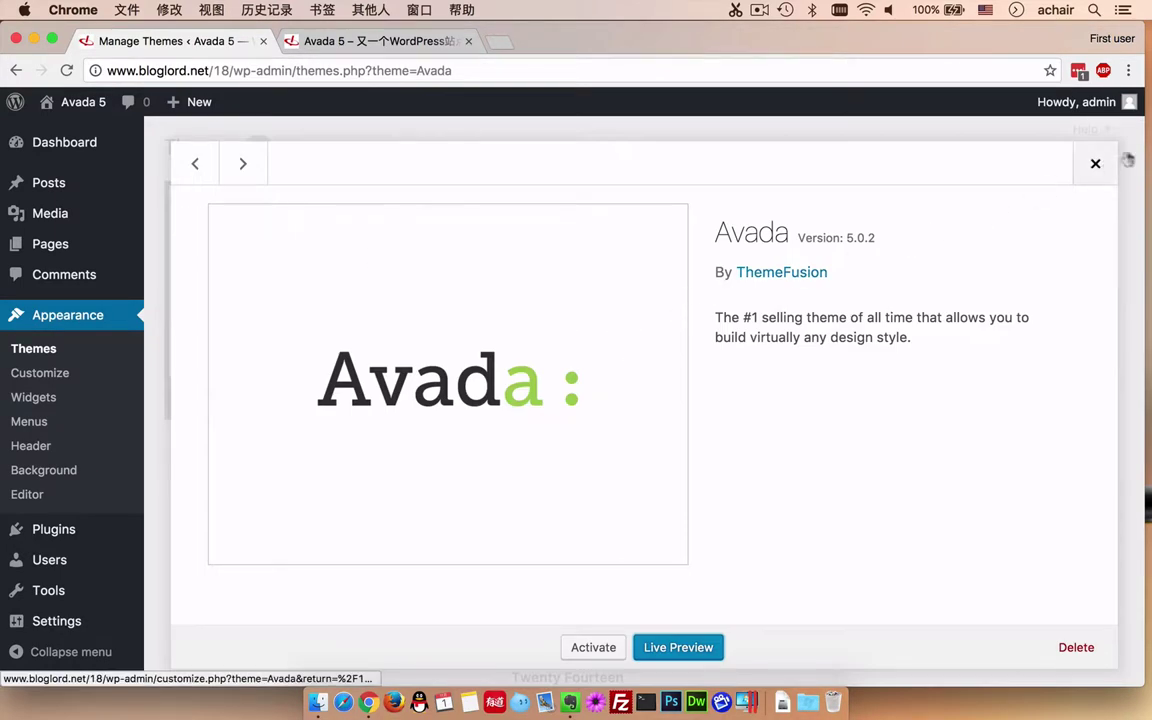
{"action": "left_click", "coordinate": [1096, 164]}
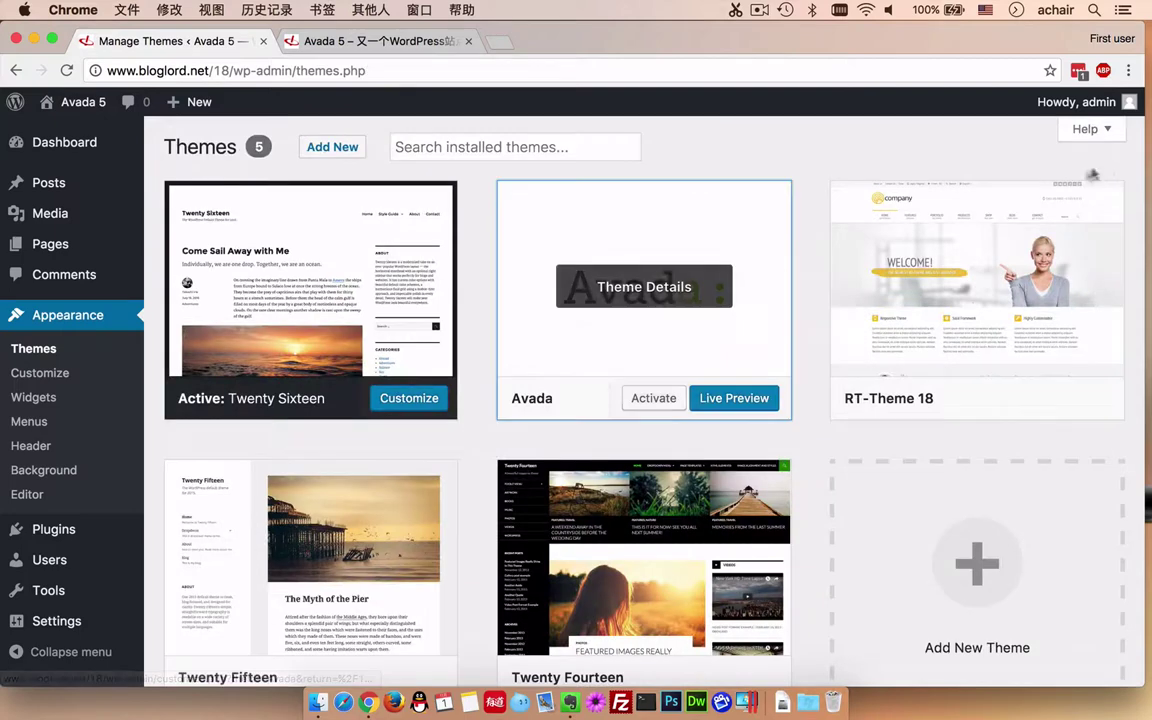
{"action": "left_click", "coordinate": [657, 408]}
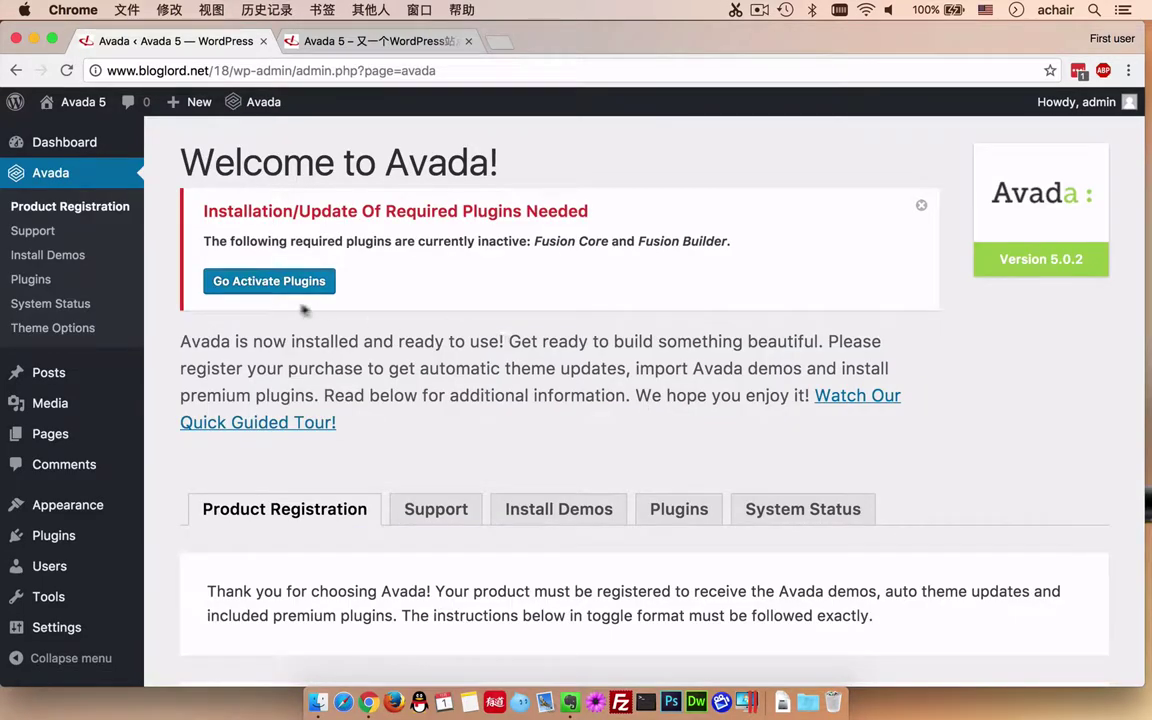
Step: Activate Avada's required plugins, Fusion Builder and Fusion Core
{"action": "left_click", "coordinate": [279, 287]}
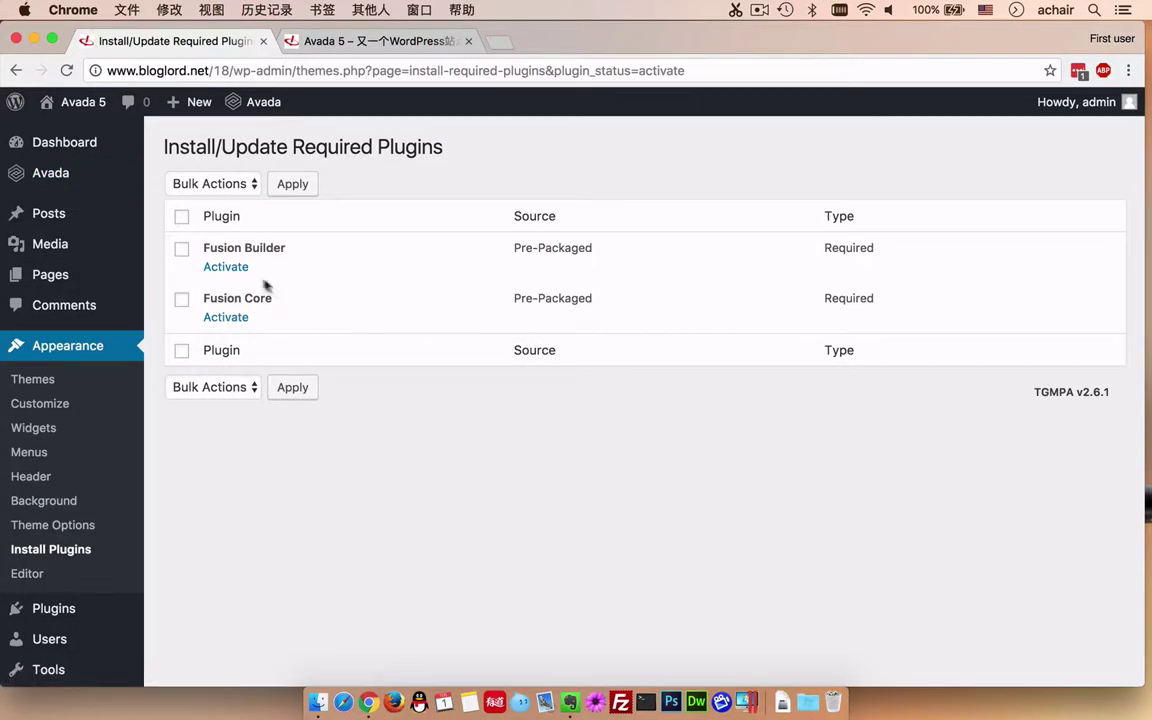
{"action": "left_click", "coordinate": [222, 268]}
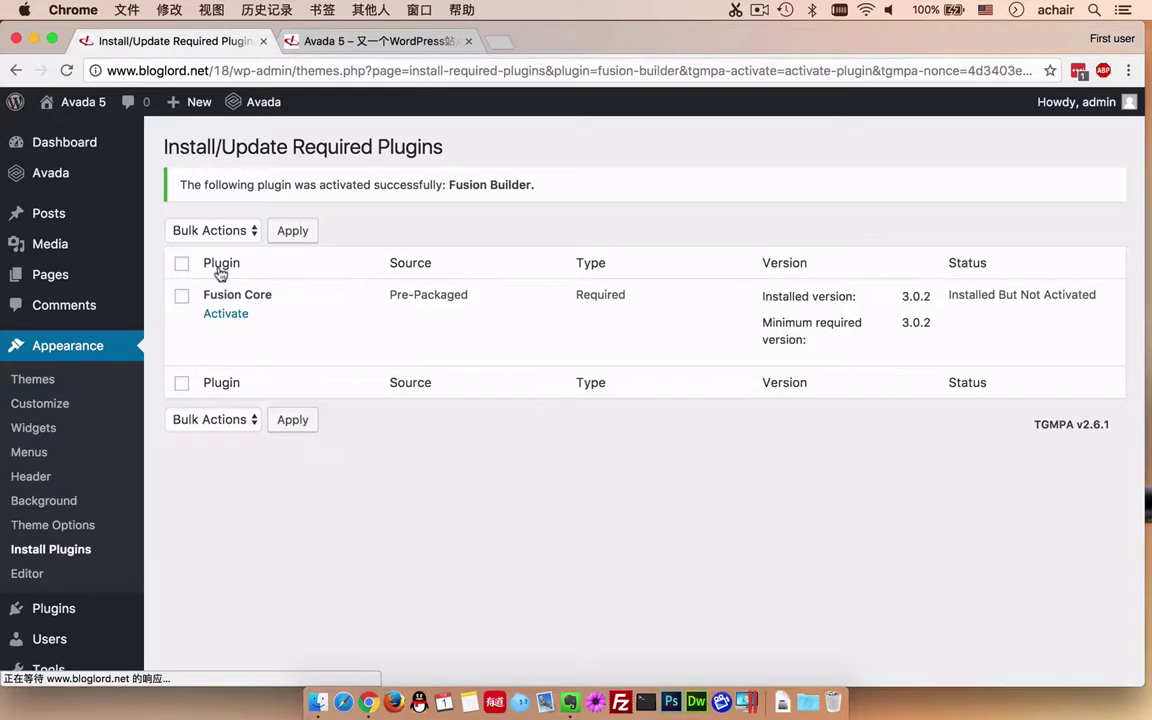
{"action": "left_click", "coordinate": [225, 314]}
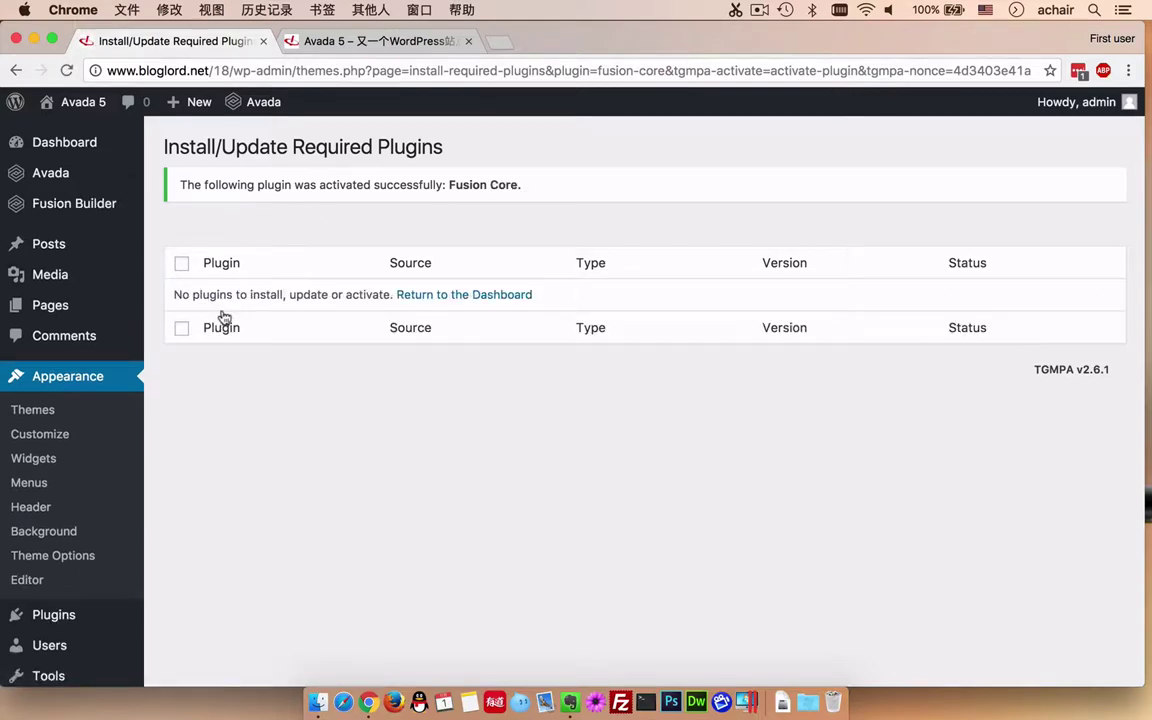
Step: Examine Avada's System Status report for the WP memory limit, PHP version, PHP time limit, max input vars and WP Remote Get
{"action": "scroll", "coordinate": [57, 455], "scroll_direction": "down", "scroll_amount": 2}
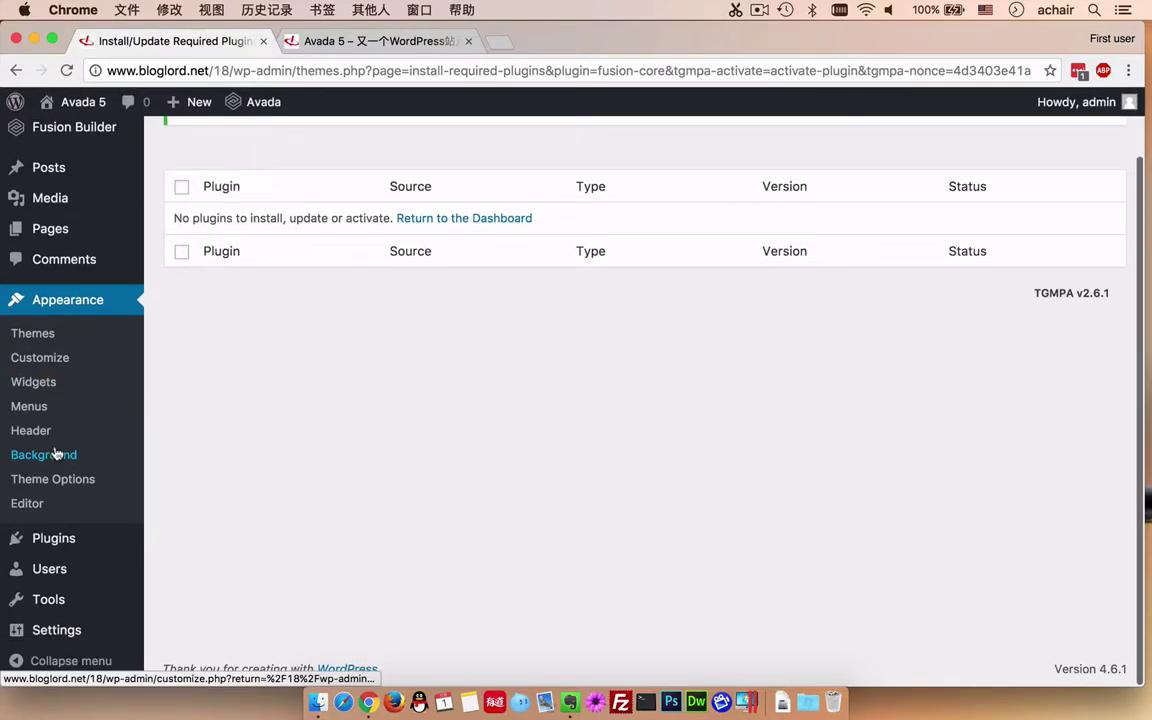
{"action": "scroll", "coordinate": [68, 190], "scroll_direction": "up", "scroll_amount": 2}
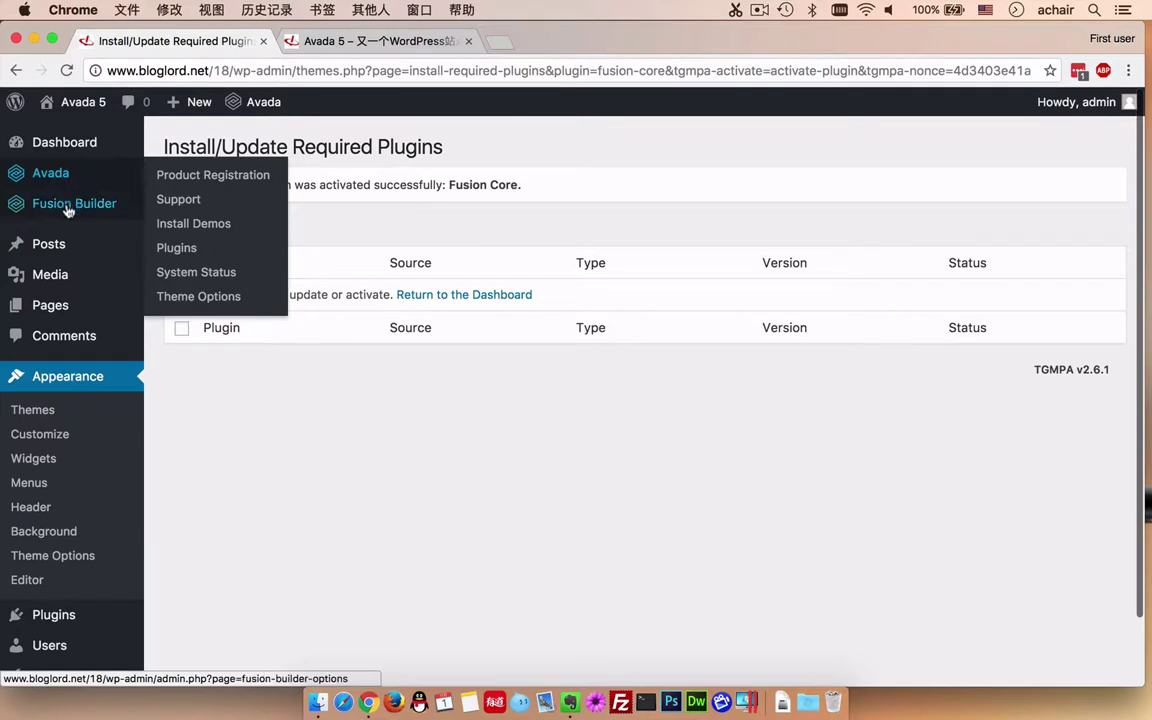
{"action": "left_click", "coordinate": [204, 281]}
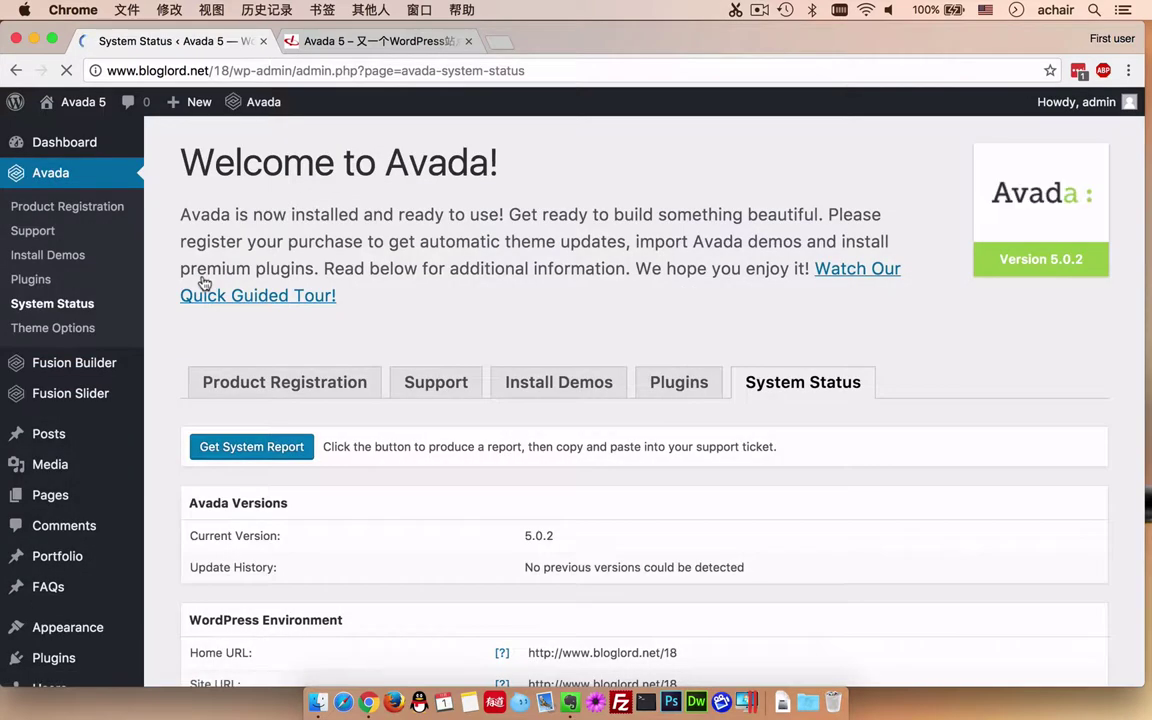
{"action": "scroll", "coordinate": [449, 468], "scroll_direction": "down", "scroll_amount": 7}
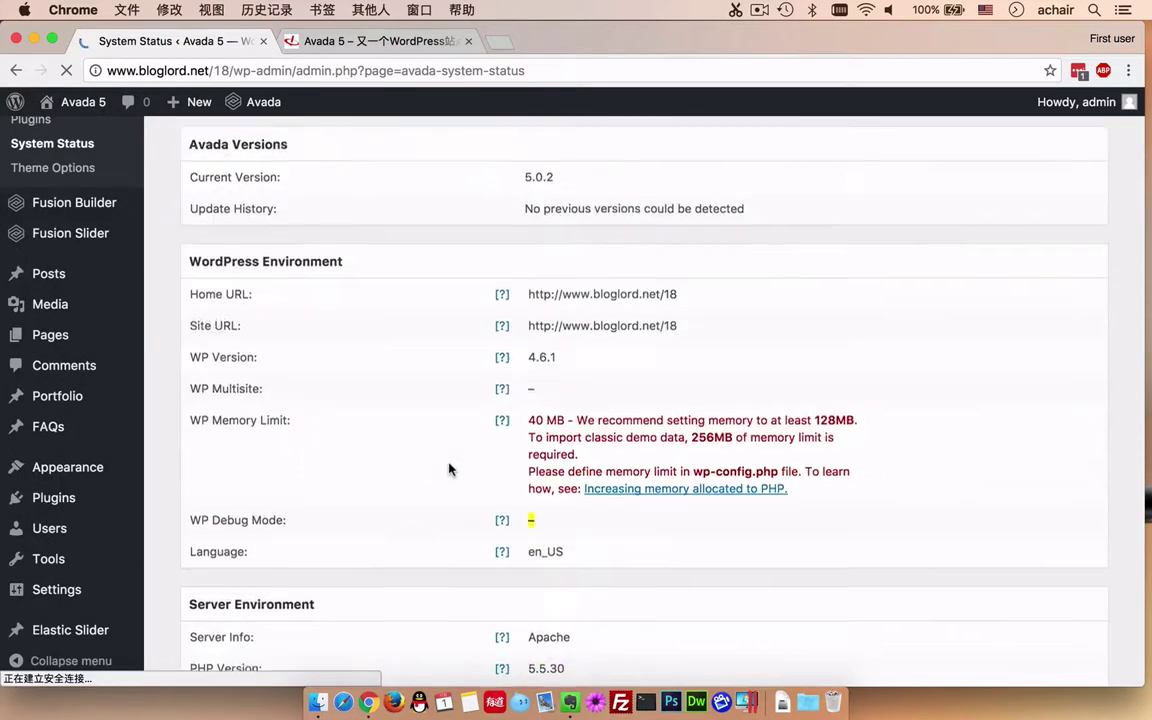
{"action": "left_click_drag", "start_coordinate": [531, 417], "coordinate": [590, 437]}
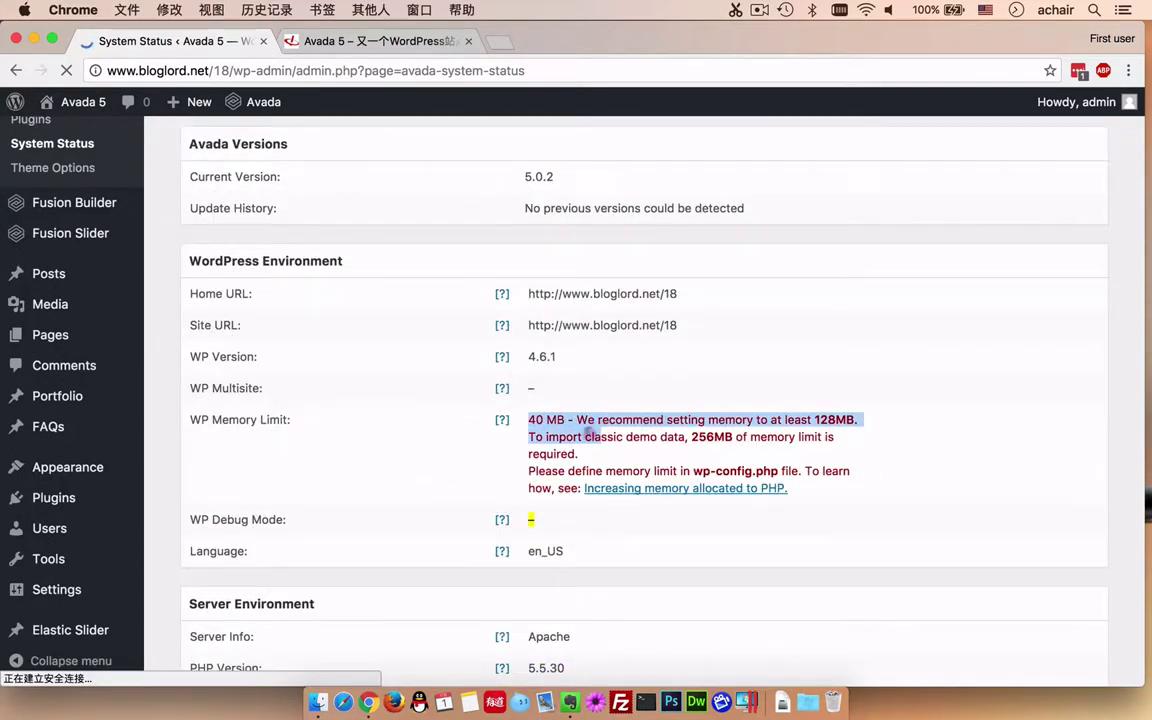
{"action": "left_click", "coordinate": [590, 437]}
{"action": "scroll", "coordinate": [572, 482], "scroll_direction": "down", "scroll_amount": 3}
{"action": "scroll", "coordinate": [572, 482], "scroll_direction": "down", "scroll_amount": 5}
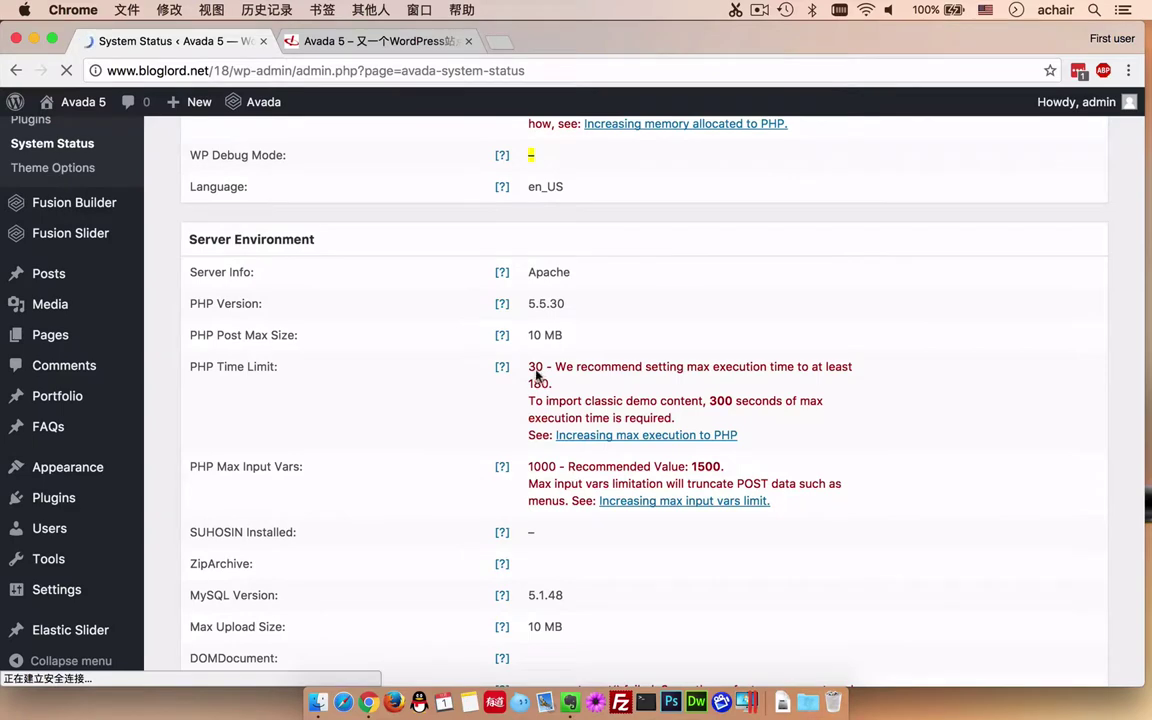
{"action": "left_click_drag", "start_coordinate": [532, 362], "coordinate": [600, 395]}
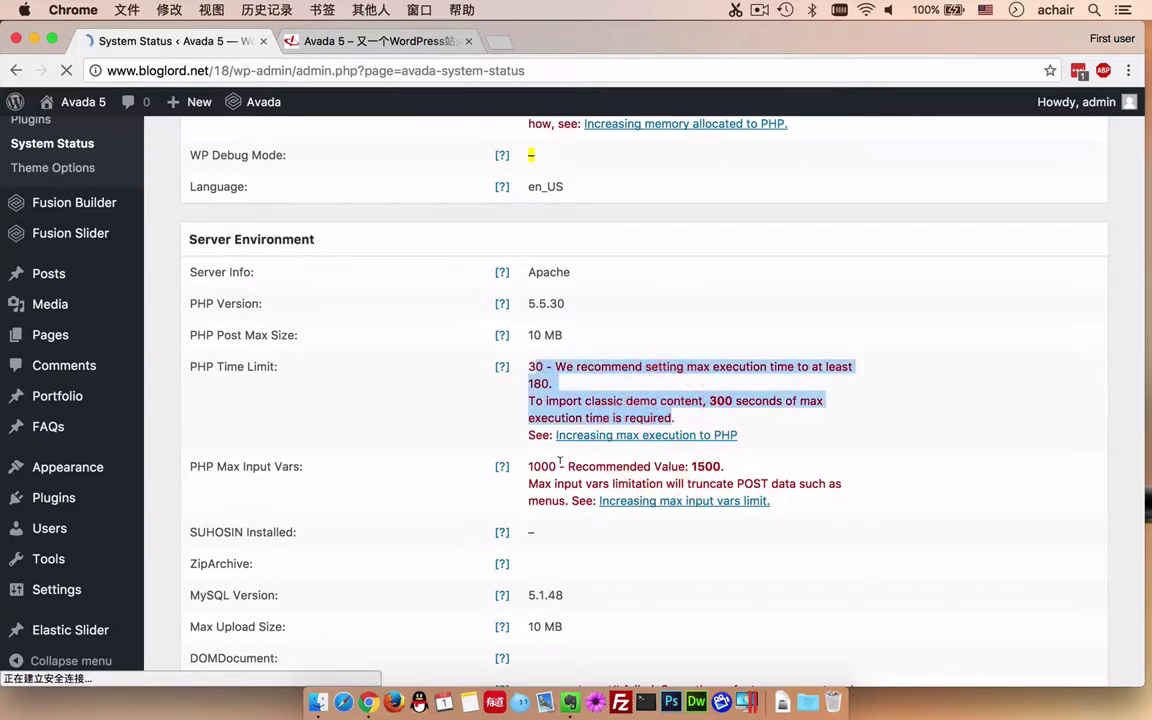
{"action": "left_click_drag", "start_coordinate": [557, 466], "coordinate": [637, 500]}
{"action": "scroll", "coordinate": [627, 563], "scroll_direction": "down", "scroll_amount": 6}
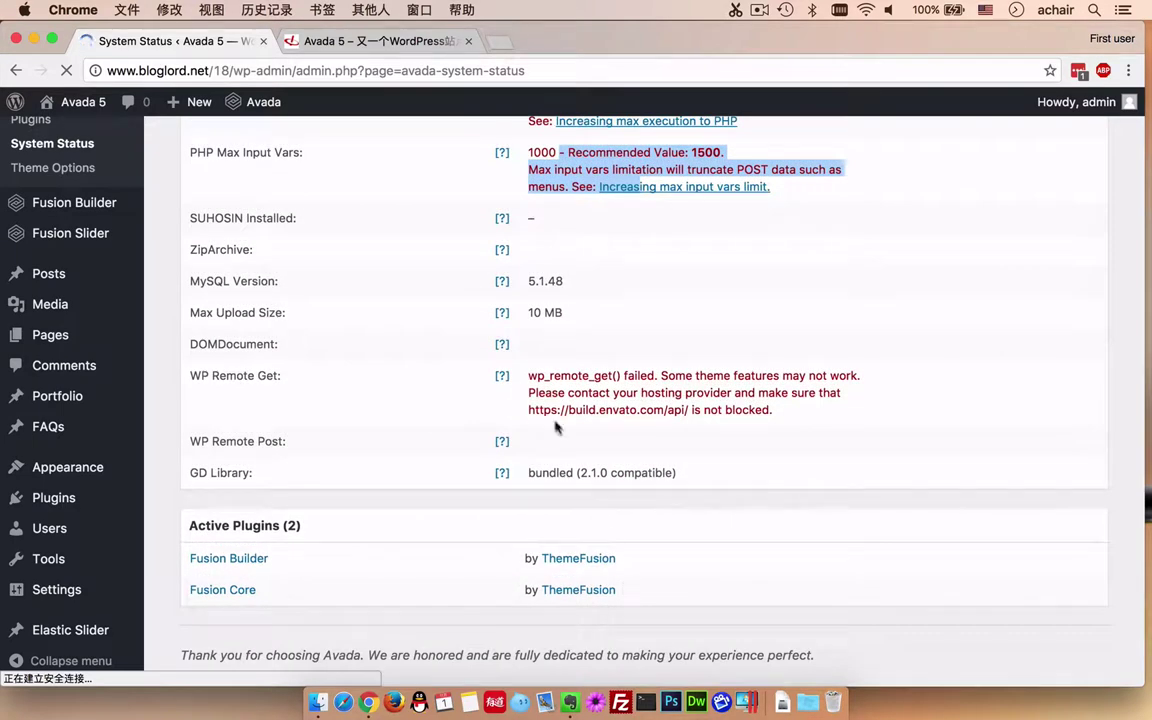
{"action": "left_click_drag", "start_coordinate": [536, 372], "coordinate": [657, 410]}
{"action": "left_click", "coordinate": [764, 370]}
{"action": "scroll", "coordinate": [547, 606], "scroll_direction": "up", "scroll_amount": 10}
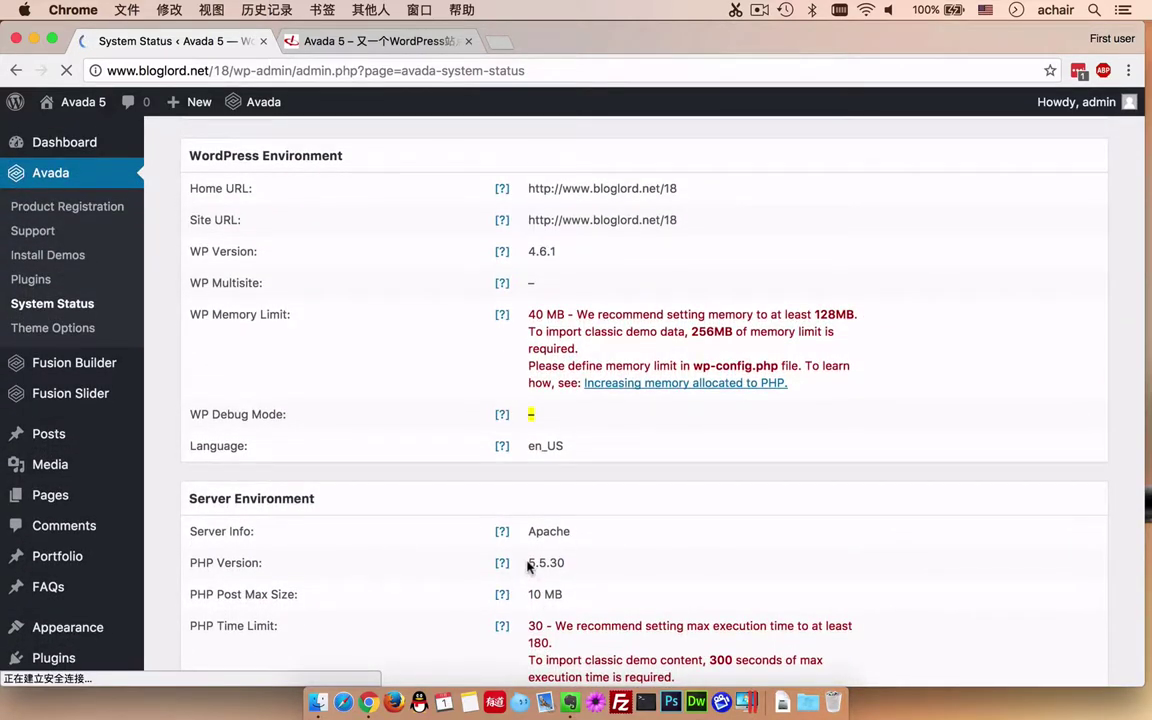
{"action": "double_click", "coordinate": [546, 563]}
{"action": "scroll", "coordinate": [342, 552], "scroll_direction": "down", "scroll_amount": 4}
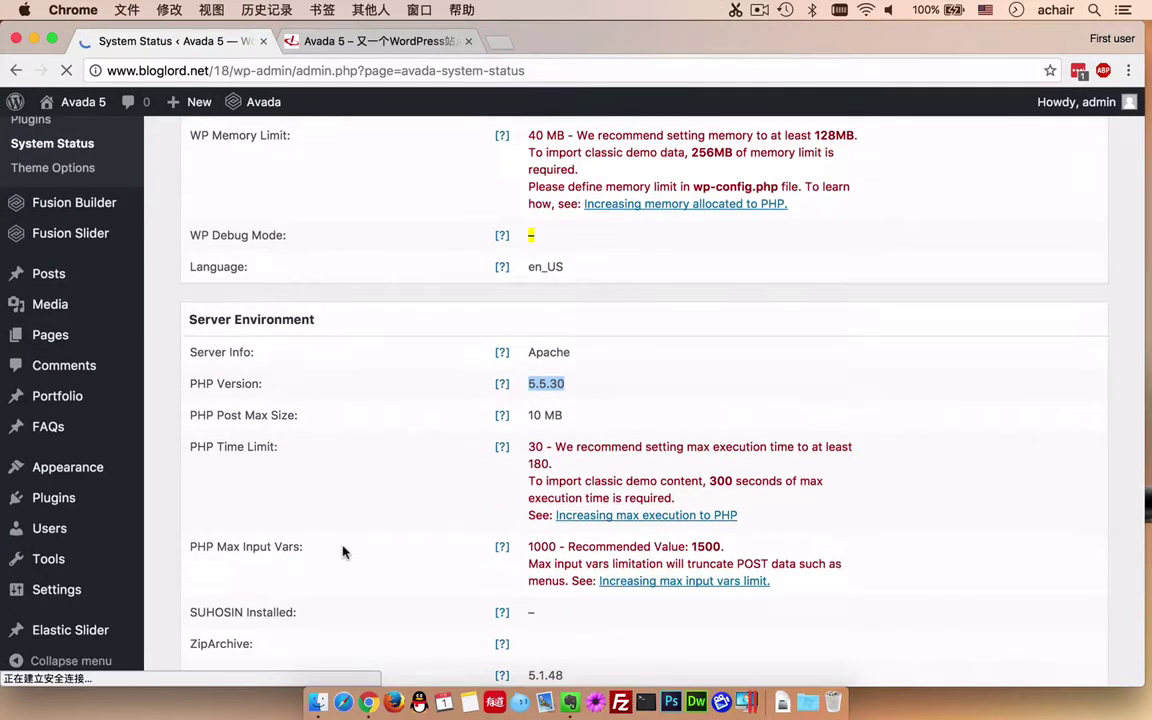
{"action": "scroll", "coordinate": [342, 552], "scroll_direction": "up", "scroll_amount": 1}
Step: Activate the LayerSlider WP and Slider Revolution plugins from the installed plugins list
{"action": "mouse_move", "coordinate": [61, 326]}
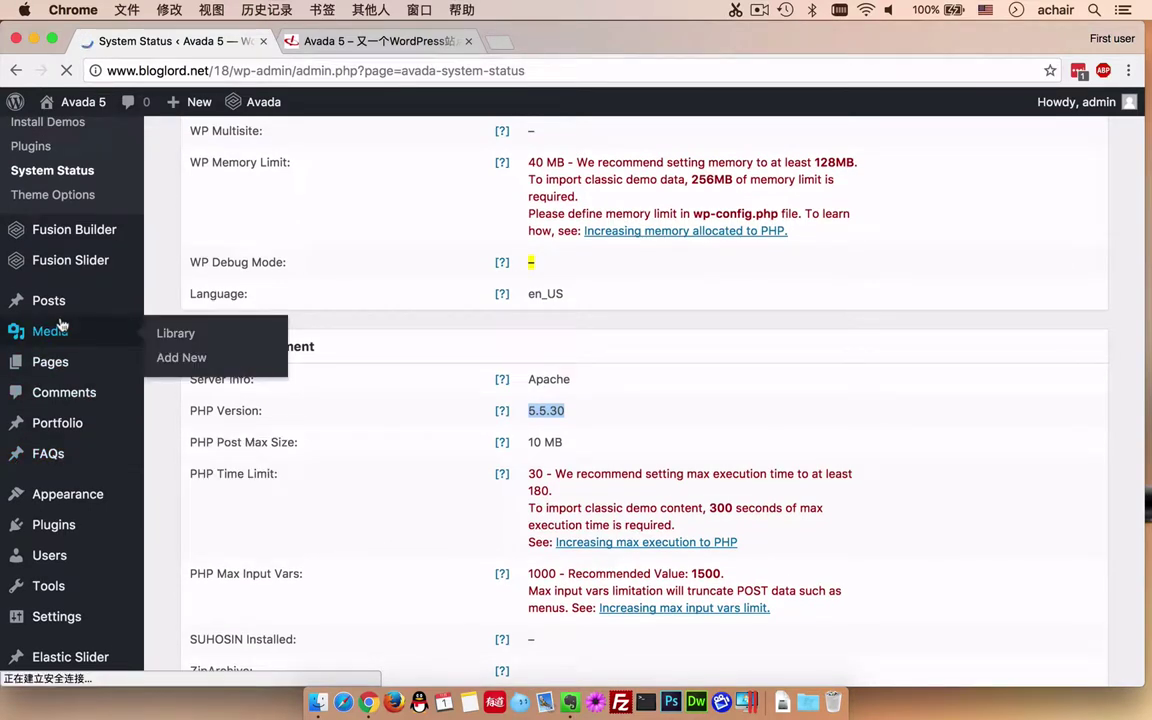
{"action": "mouse_move", "coordinate": [59, 527]}
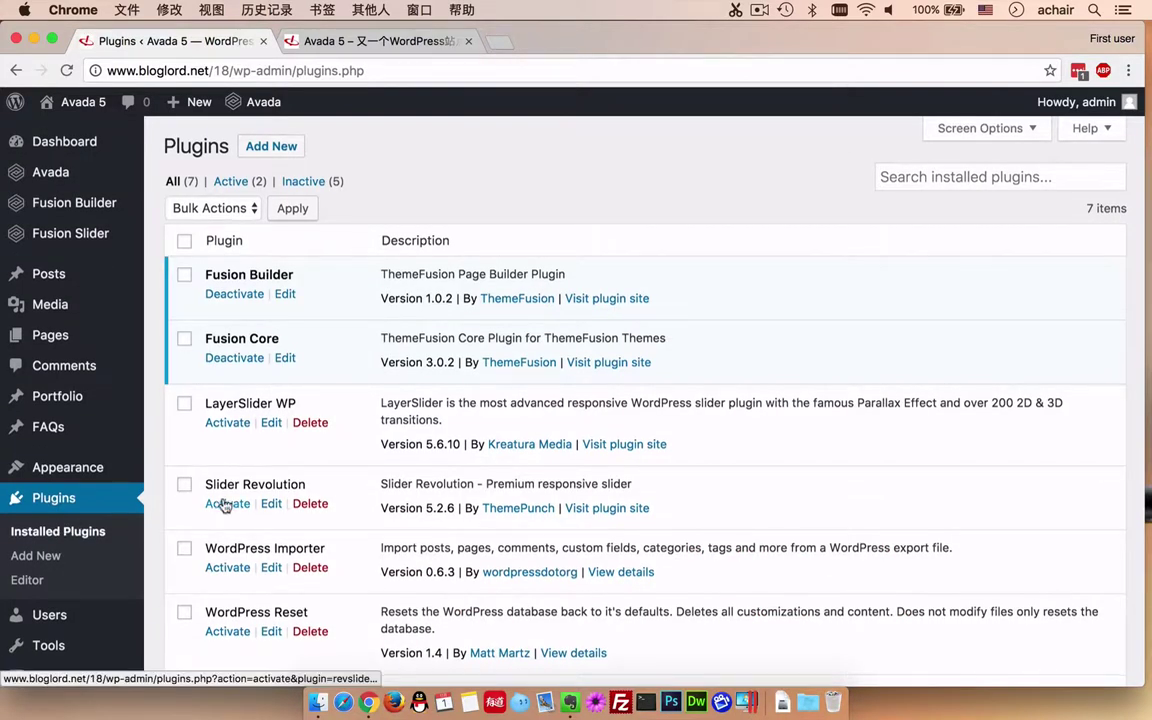
{"action": "scroll", "coordinate": [224, 506], "scroll_direction": "down", "scroll_amount": 2}
{"action": "left_click", "coordinate": [227, 345]}
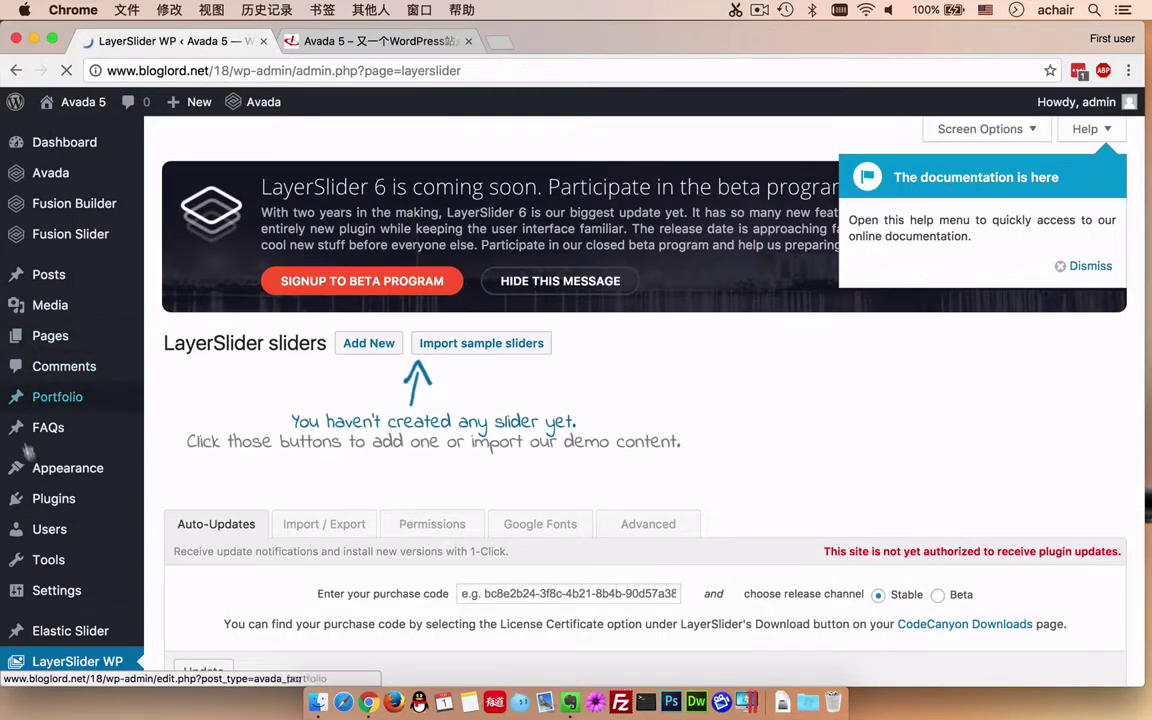
{"action": "left_click", "coordinate": [54, 510]}
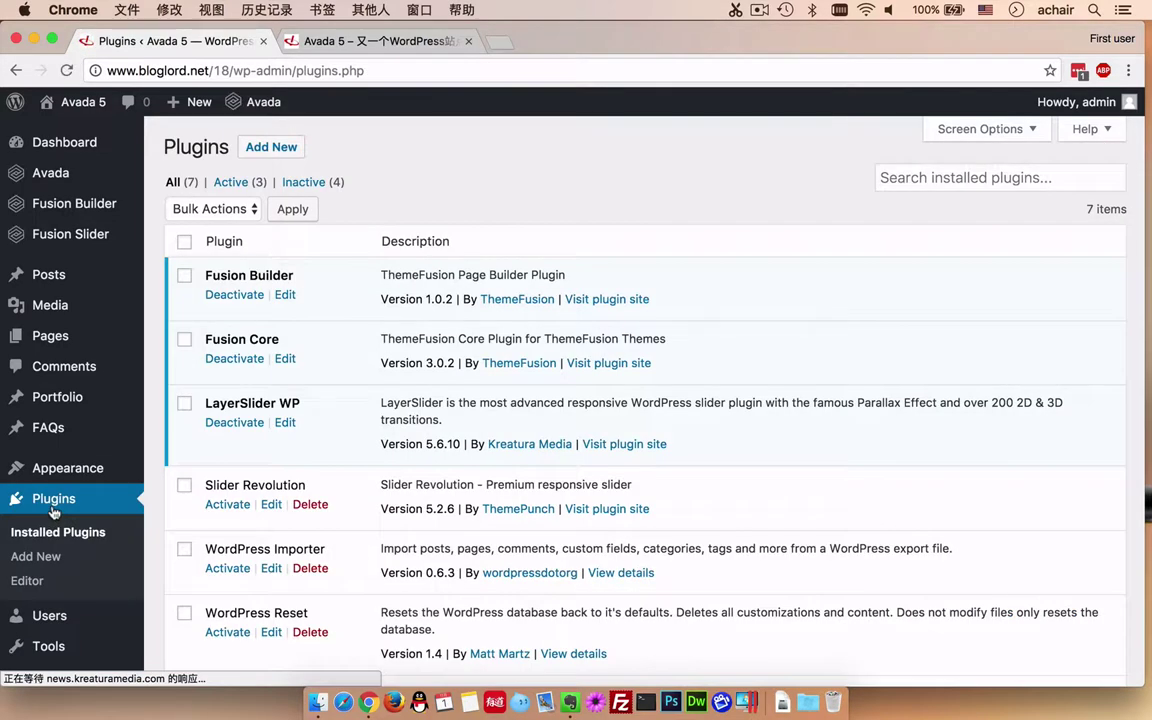
{"action": "left_click", "coordinate": [222, 506]}
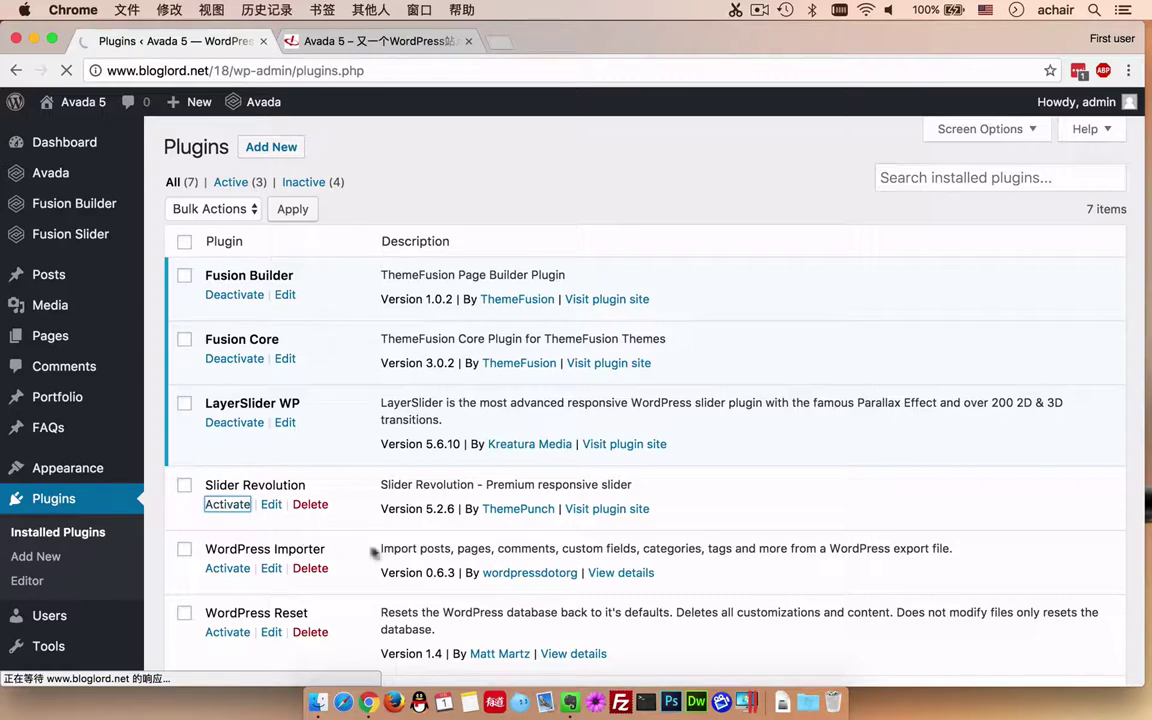
Step: Activate the WP Acceleration for China plugin
{"action": "scroll", "coordinate": [300, 540], "scroll_direction": "down", "scroll_amount": 5}
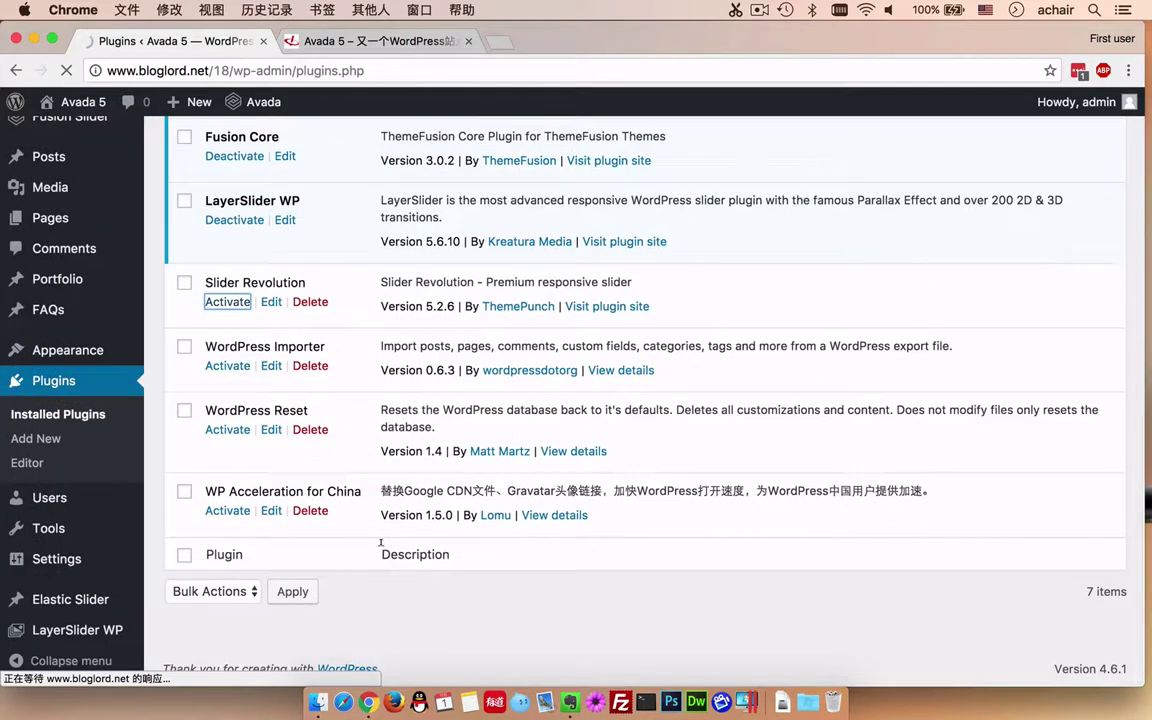
{"action": "scroll", "coordinate": [268, 558], "scroll_direction": "down", "scroll_amount": 5}
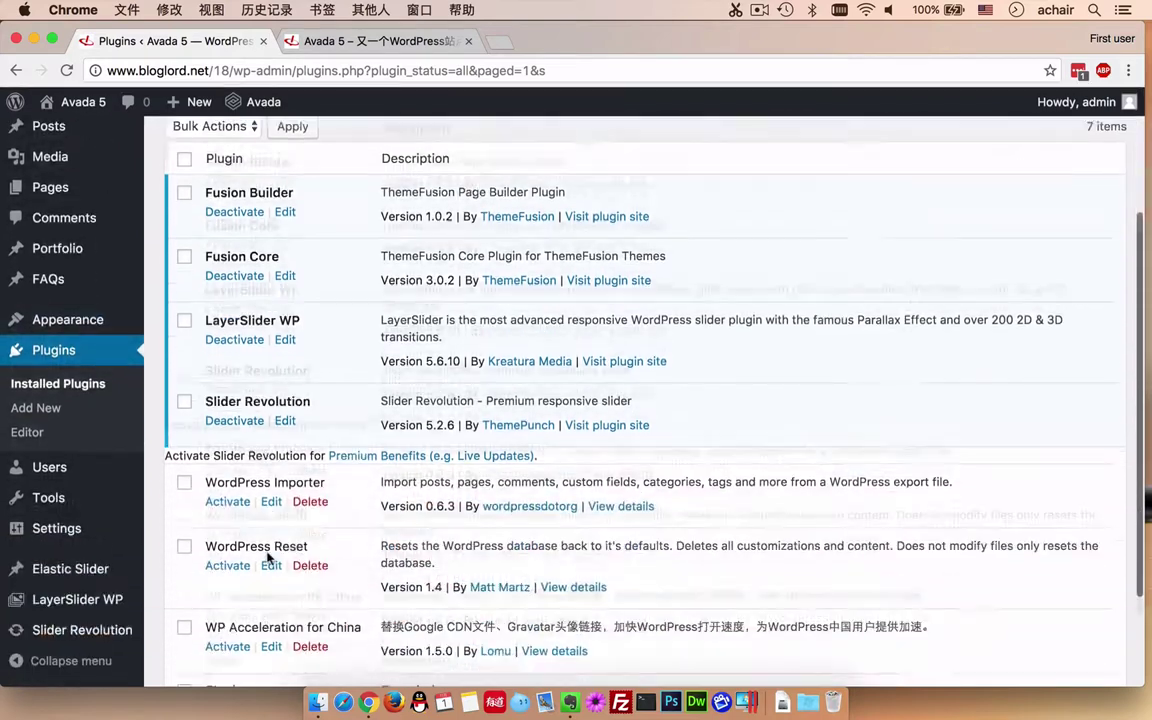
{"action": "left_click", "coordinate": [228, 533]}
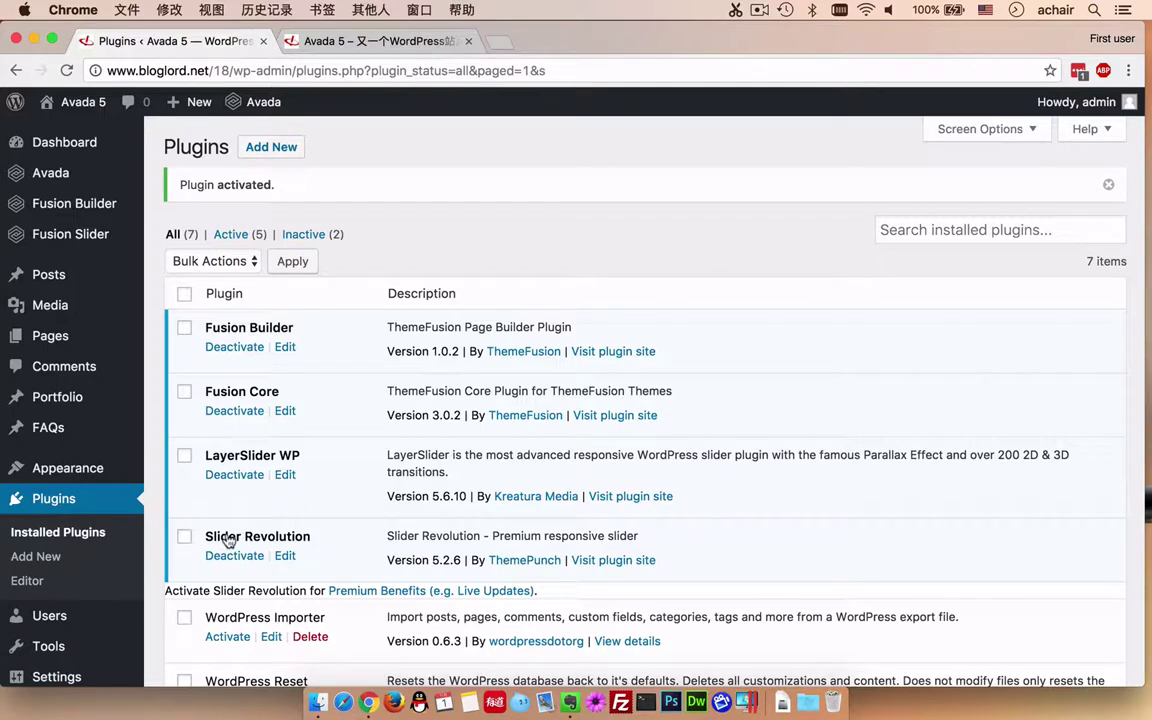
Step: Reload the site's front page to check it with the Avada theme, and return to the plugin administration
{"action": "left_click", "coordinate": [375, 41]}
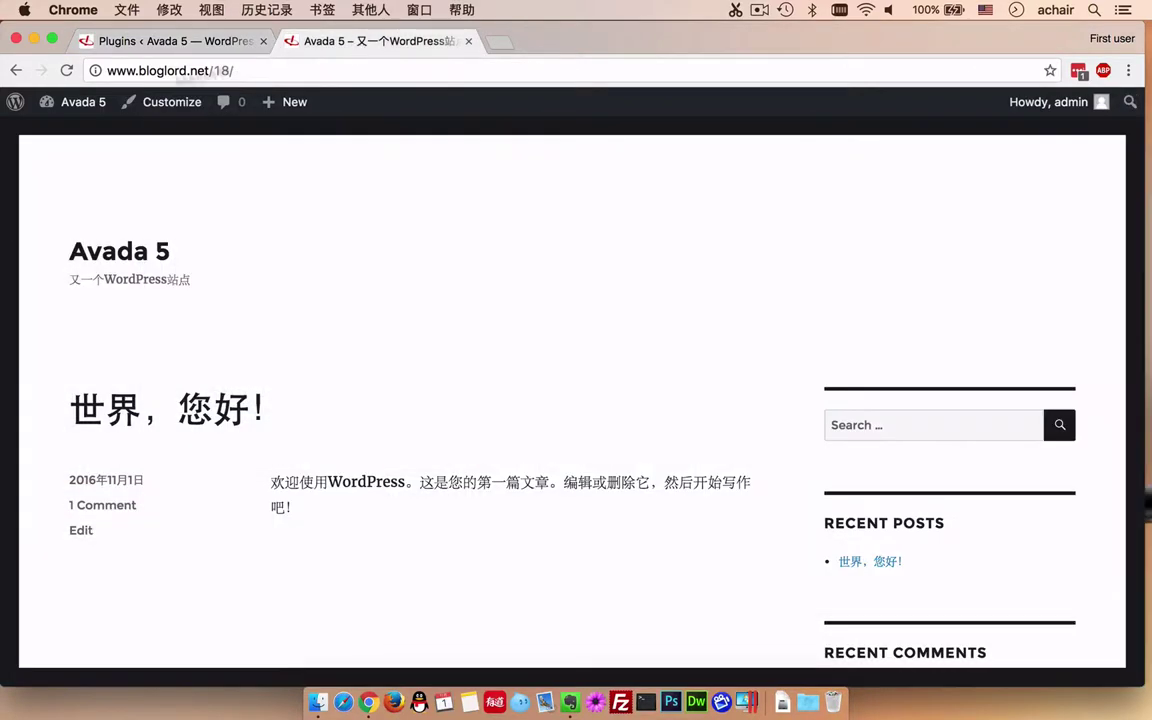
{"action": "left_click", "coordinate": [68, 72]}
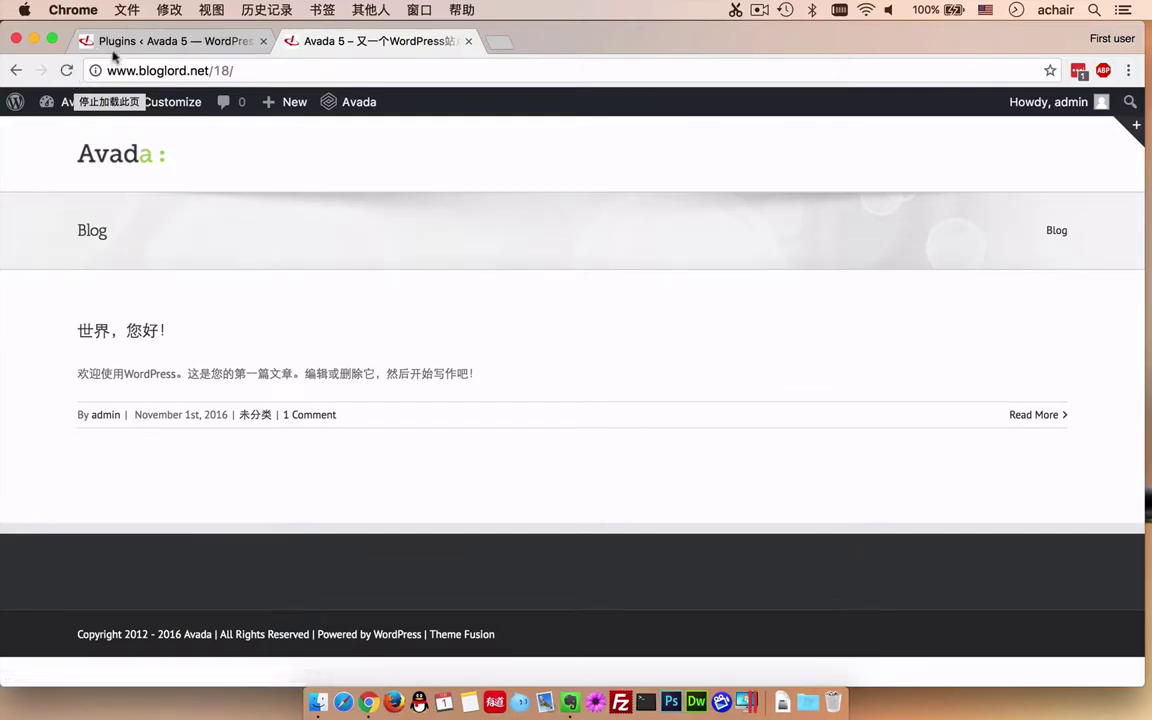
{"action": "left_click", "coordinate": [114, 48]}
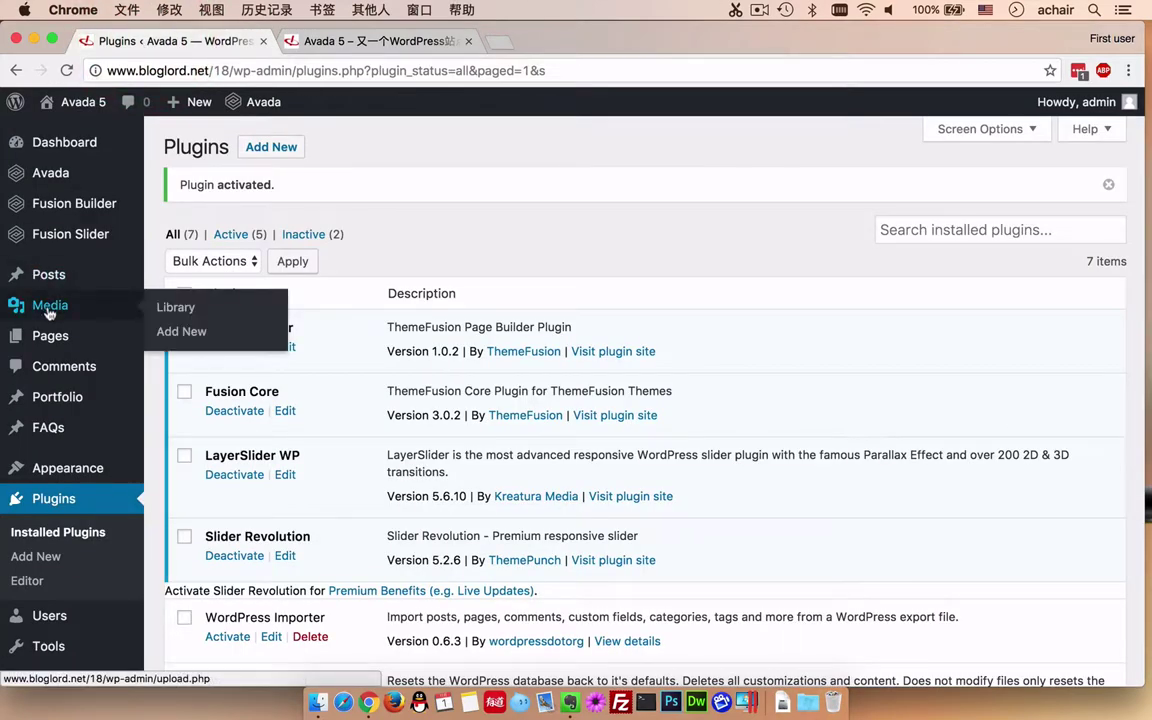
Step: Open Avada's product registration page and follow its link for generating a personal Envato token
{"action": "mouse_move", "coordinate": [80, 180]}
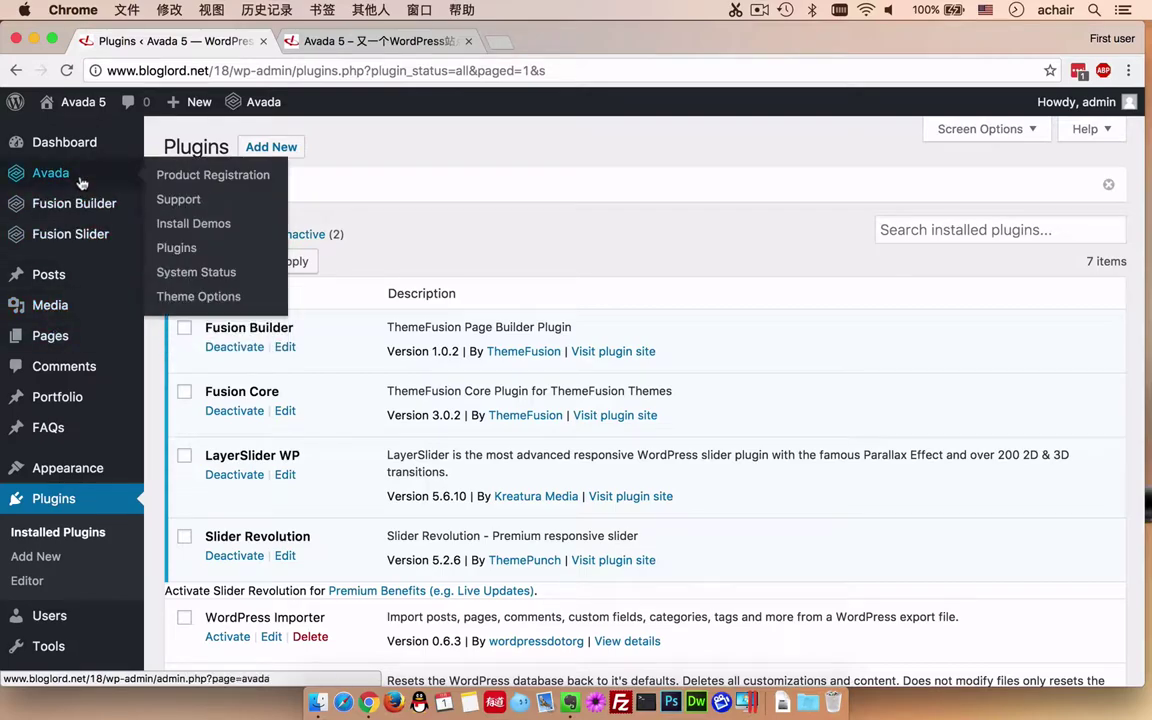
{"action": "left_click", "coordinate": [178, 177]}
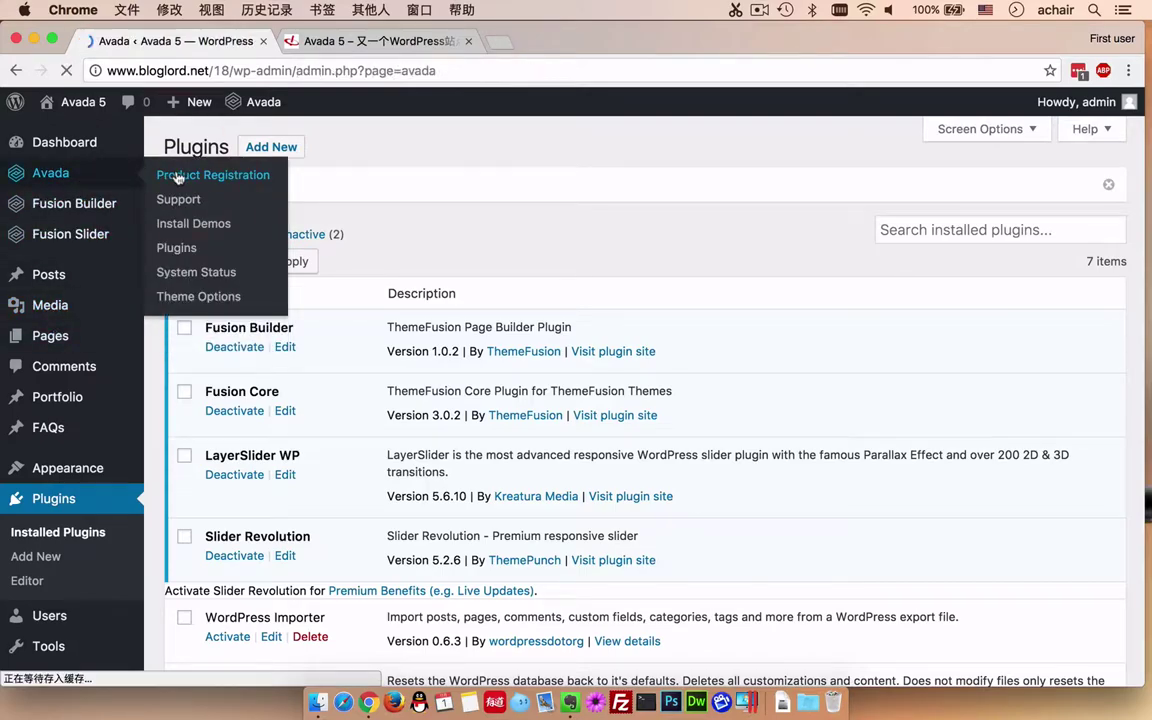
{"action": "scroll", "coordinate": [405, 449], "scroll_direction": "down", "scroll_amount": 2}
{"action": "scroll", "coordinate": [405, 449], "scroll_direction": "down", "scroll_amount": 5}
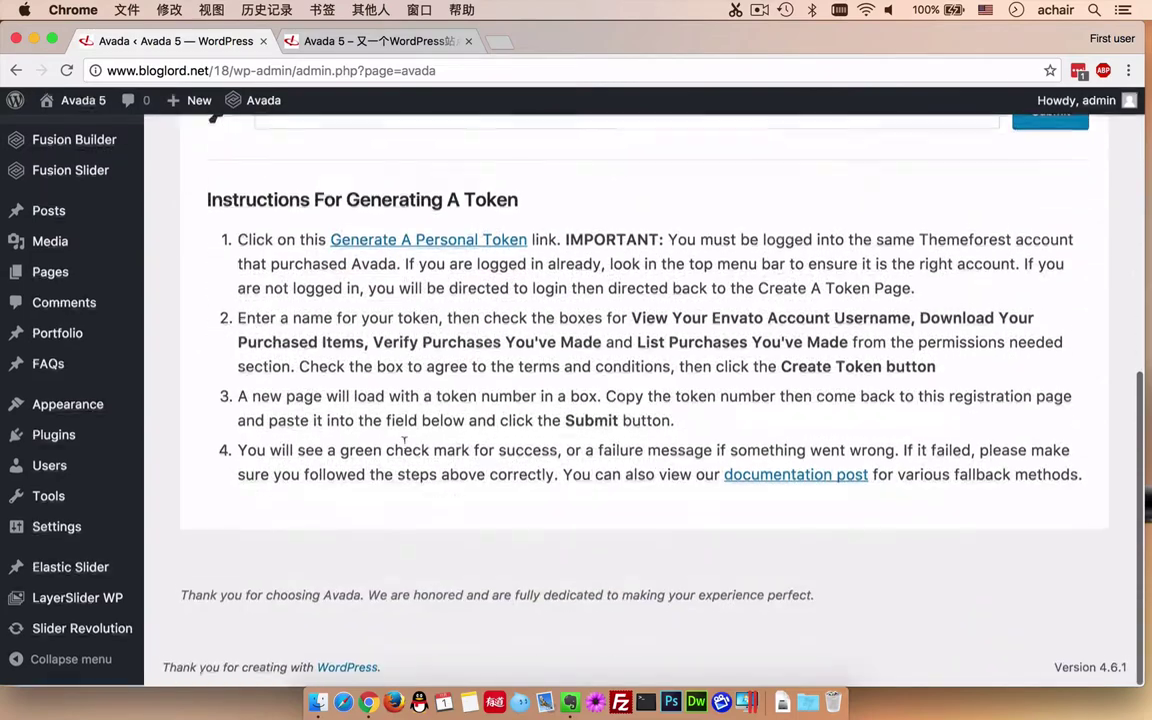
{"action": "scroll", "coordinate": [405, 440], "scroll_direction": "up", "scroll_amount": 4}
{"action": "left_click", "coordinate": [419, 530]}
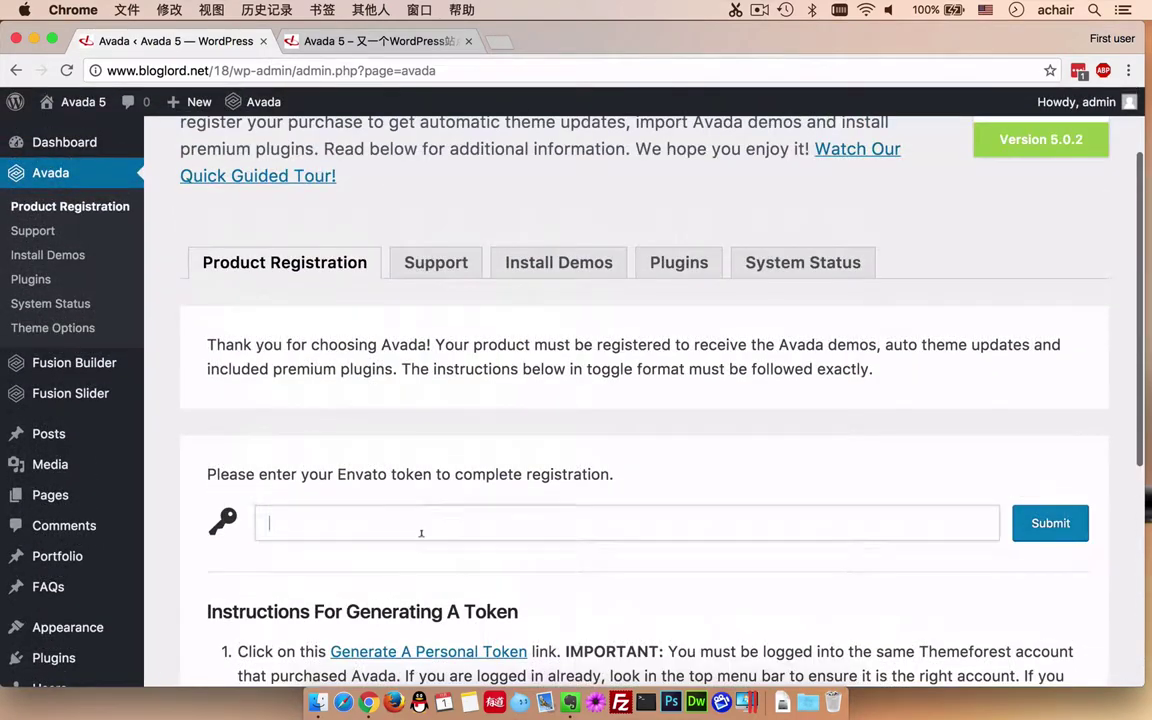
{"action": "scroll", "coordinate": [437, 643], "scroll_direction": "down", "scroll_amount": 3}
{"action": "left_click", "coordinate": [432, 457]}
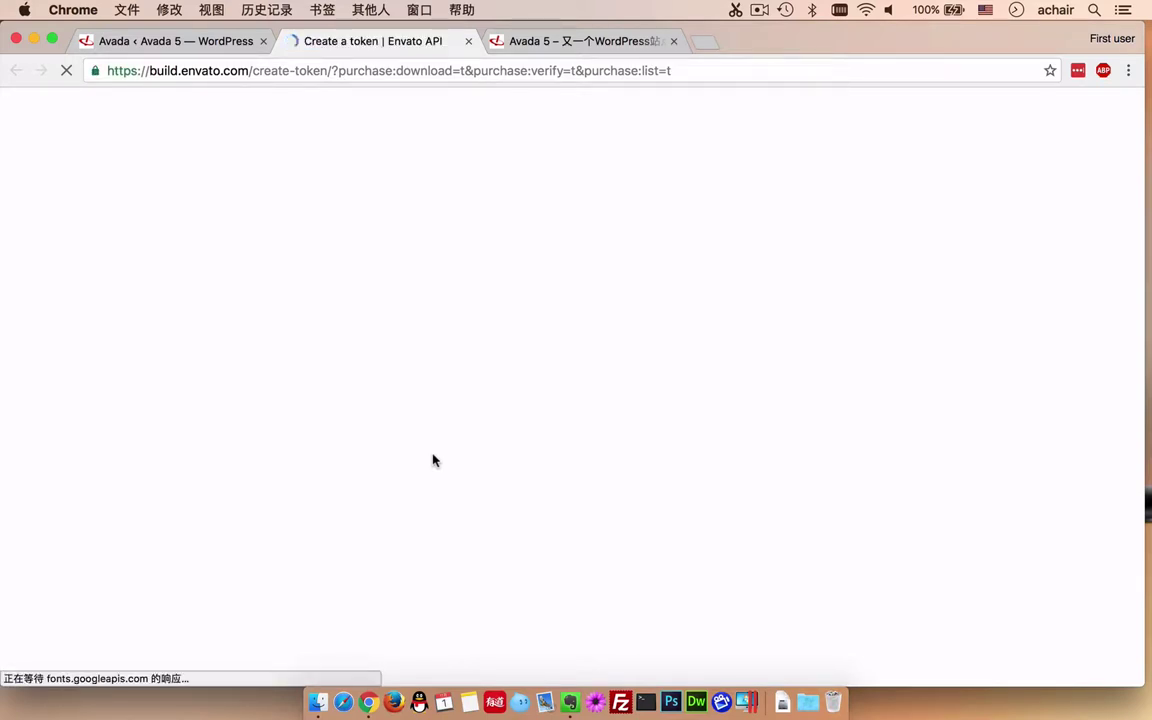
Step: Return to the Avada administration and check the requirements on its demo installation page
{"action": "left_click", "coordinate": [163, 41]}
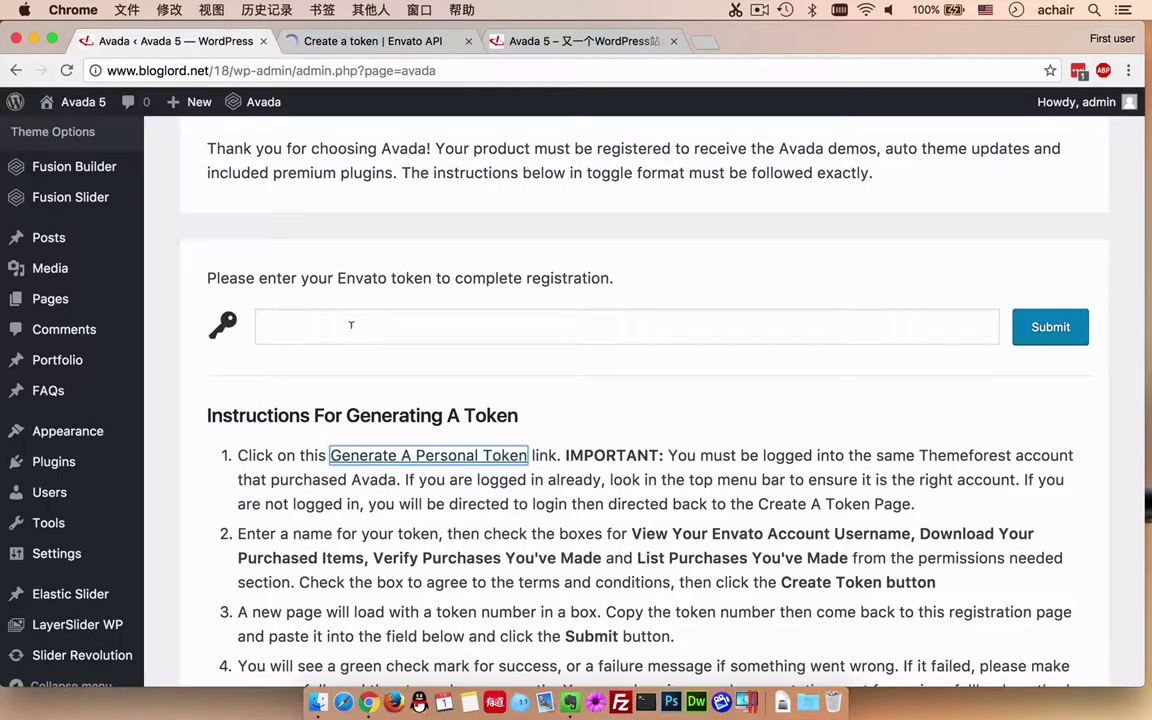
{"action": "scroll", "coordinate": [351, 325], "scroll_direction": "up", "scroll_amount": 5}
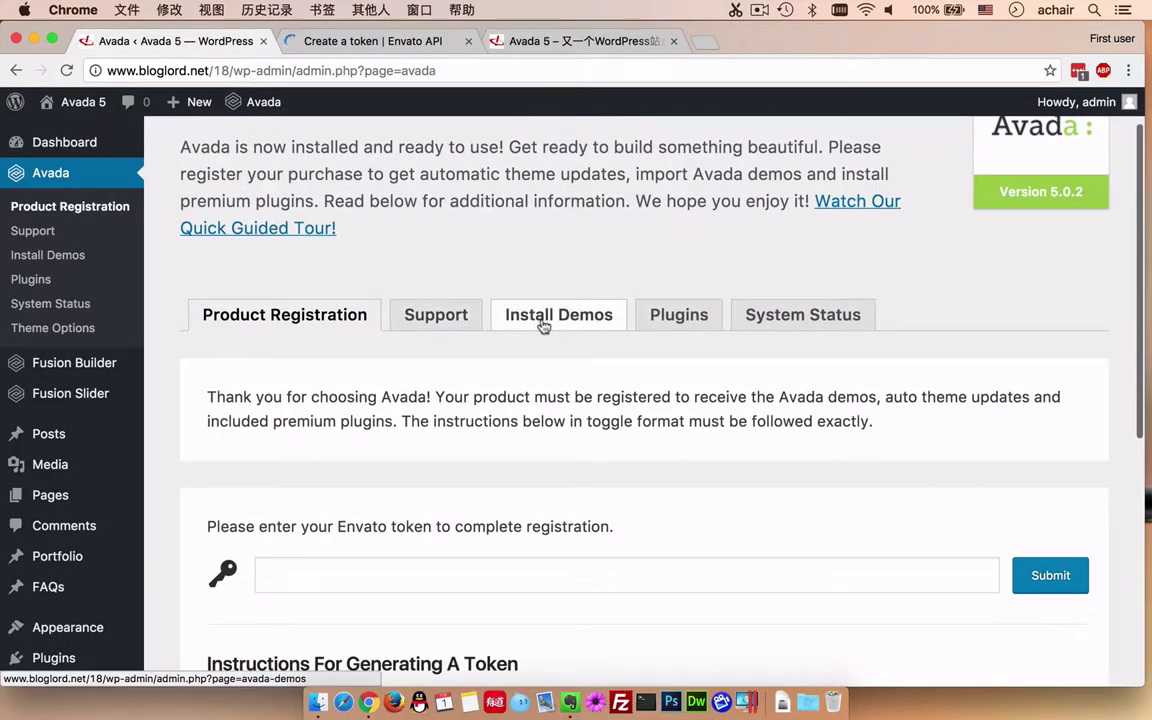
{"action": "left_click", "coordinate": [542, 323]}
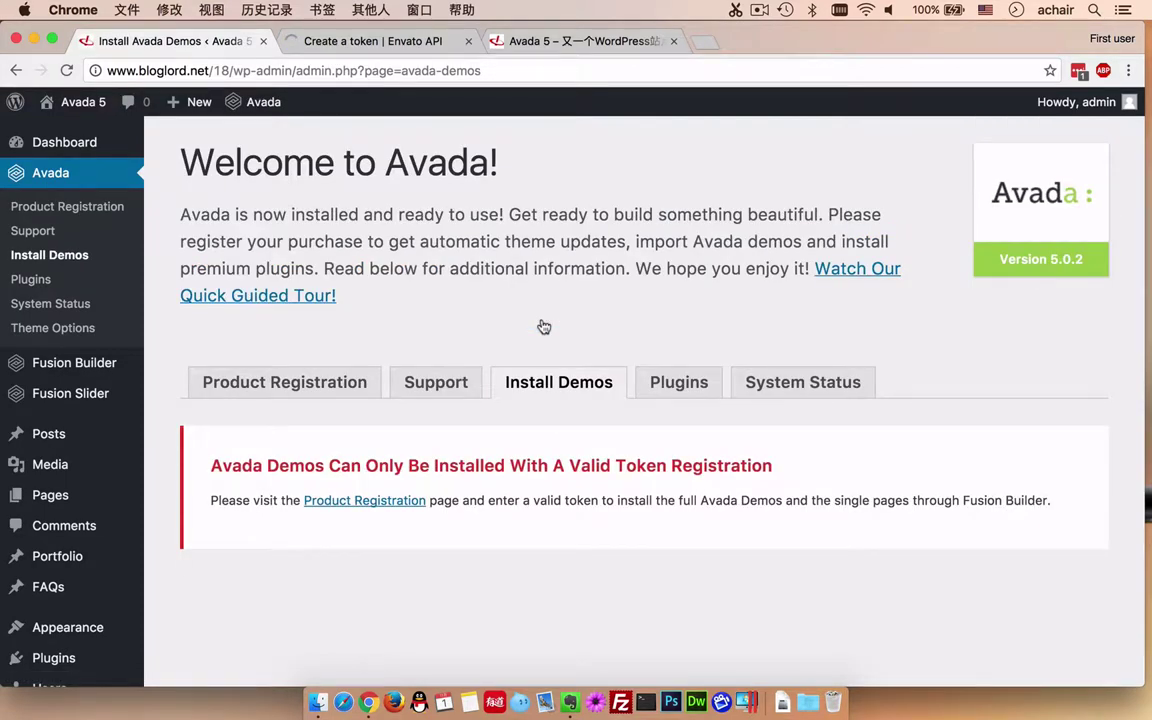
{"action": "scroll", "coordinate": [544, 327], "scroll_direction": "down", "scroll_amount": 2}
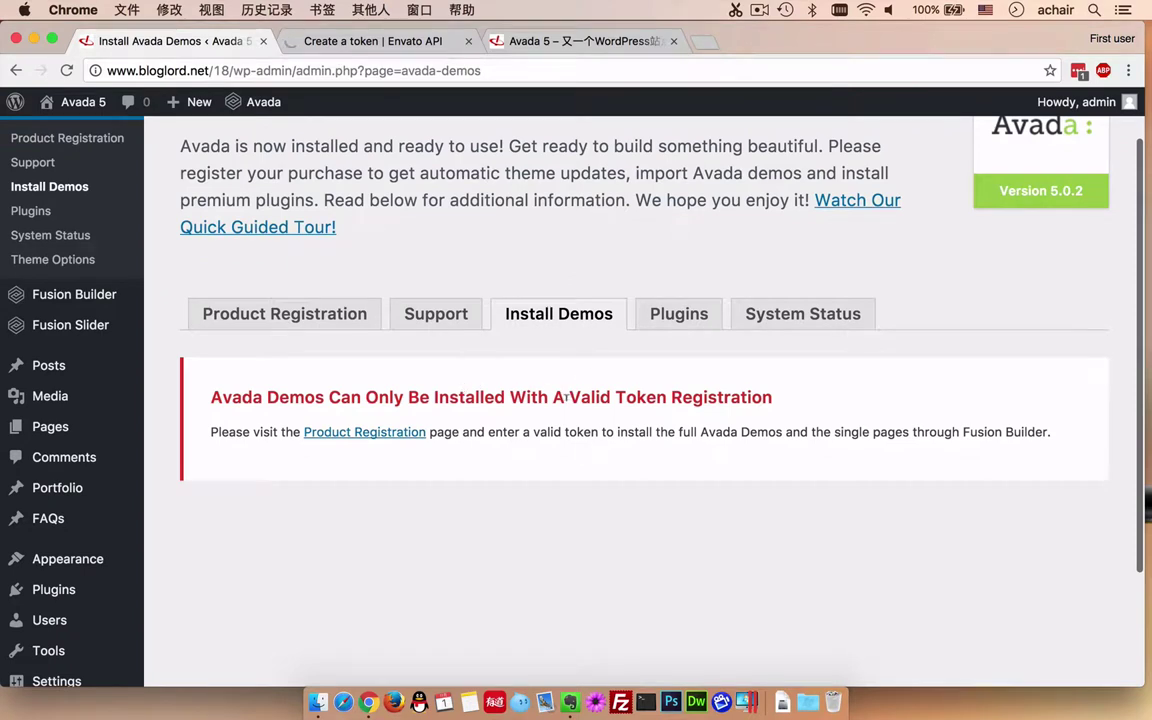
Step: Open Avada's plugins page and read the token registration requirement for the premium plugins Slider Revolution and Layer Slider
{"action": "left_click", "coordinate": [665, 318]}
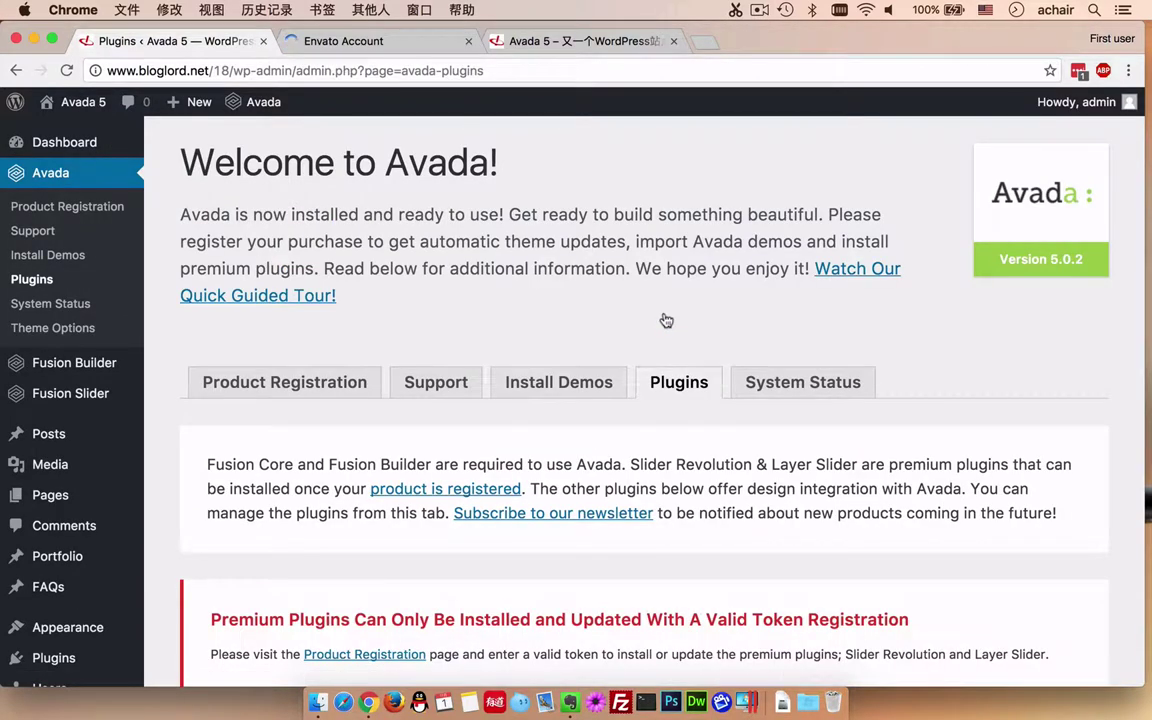
{"action": "scroll", "coordinate": [600, 405], "scroll_direction": "down", "scroll_amount": 5}
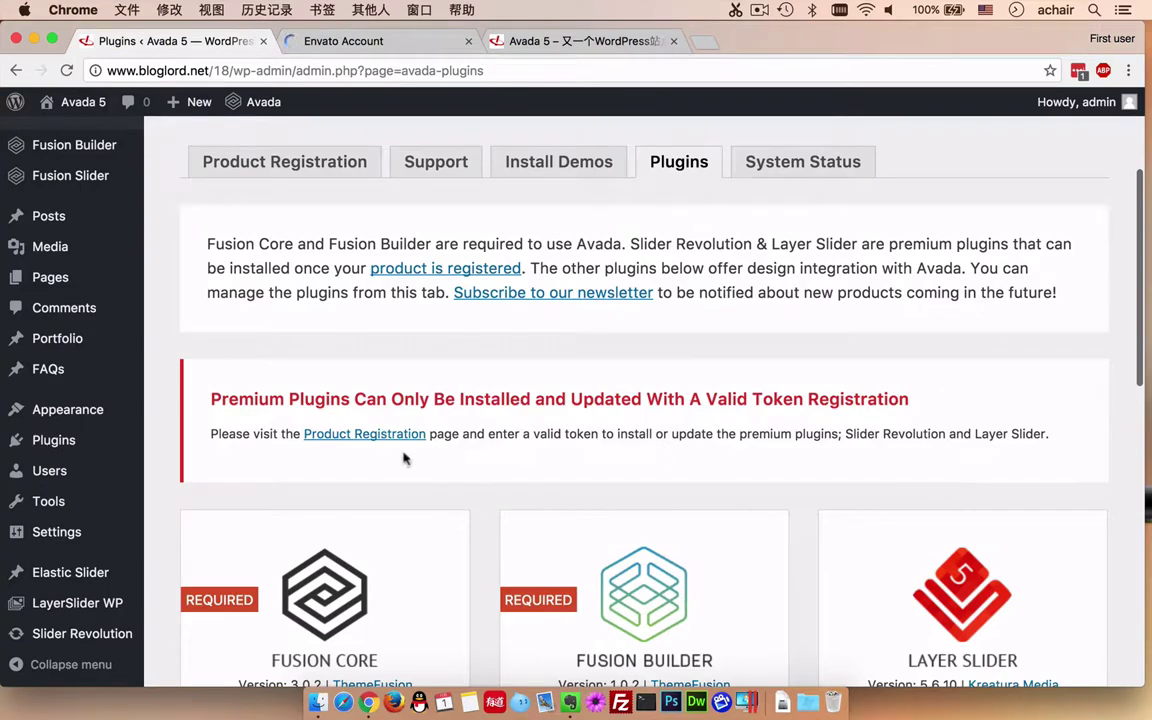
{"action": "scroll", "coordinate": [712, 509], "scroll_direction": "down", "scroll_amount": 5}
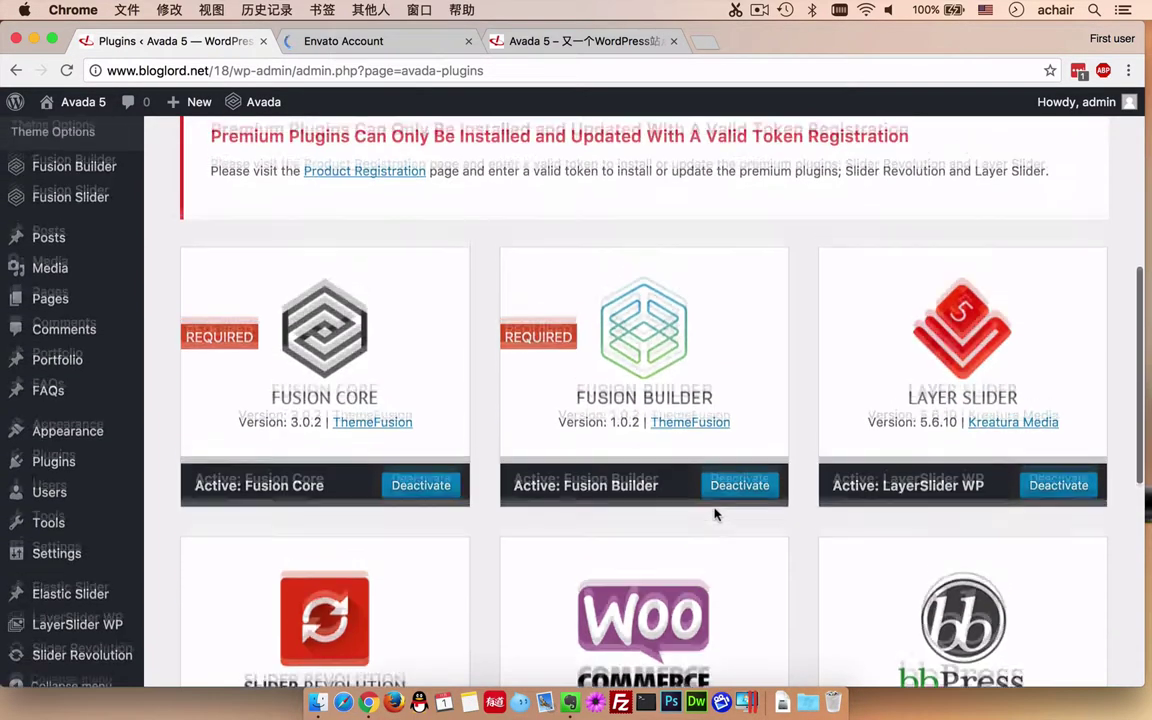
{"action": "scroll", "coordinate": [714, 514], "scroll_direction": "up", "scroll_amount": 2}
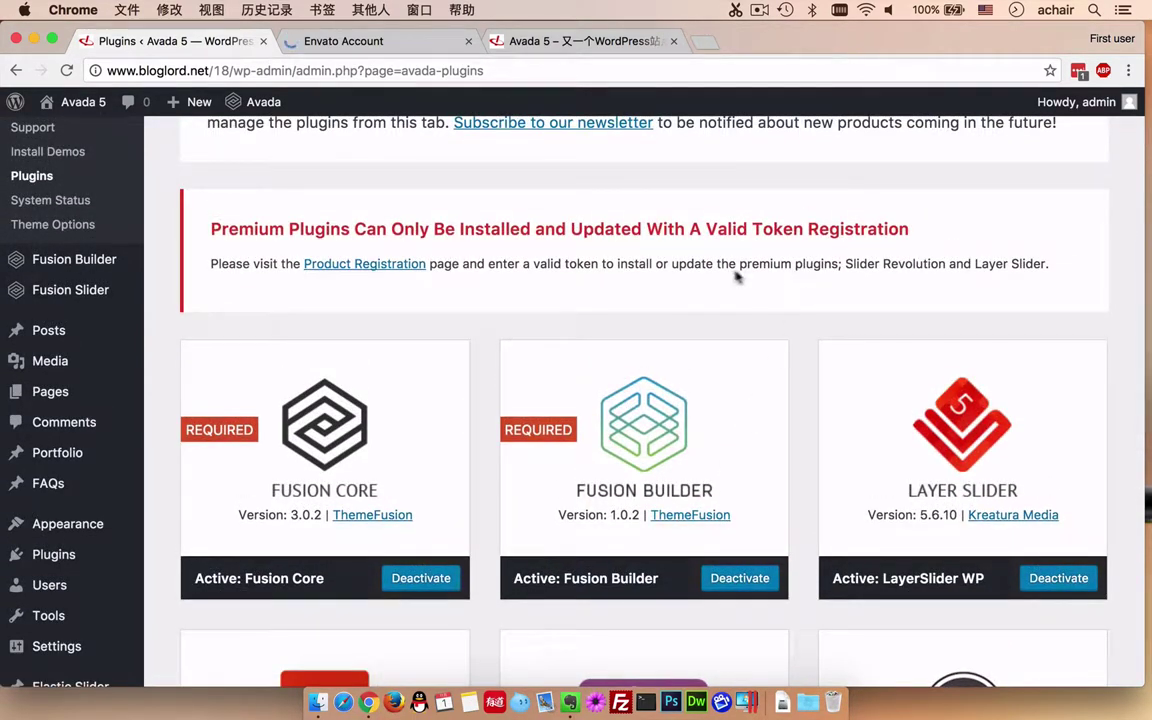
{"action": "left_click_drag", "start_coordinate": [721, 263], "coordinate": [1078, 280]}
{"action": "scroll", "coordinate": [1020, 380], "scroll_direction": "down", "scroll_amount": 3}
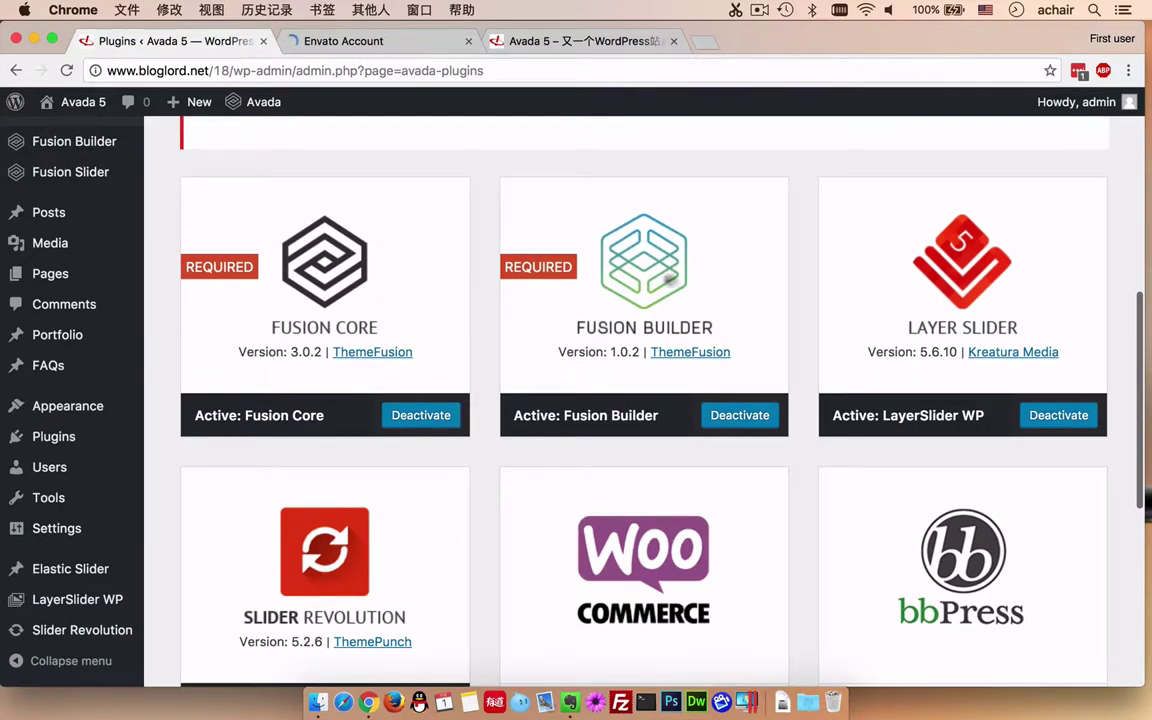
Step: Install the WooCommerce plugin from Avada's plugin list and return to the required plugins installer
{"action": "scroll", "coordinate": [410, 560], "scroll_direction": "down", "scroll_amount": 6}
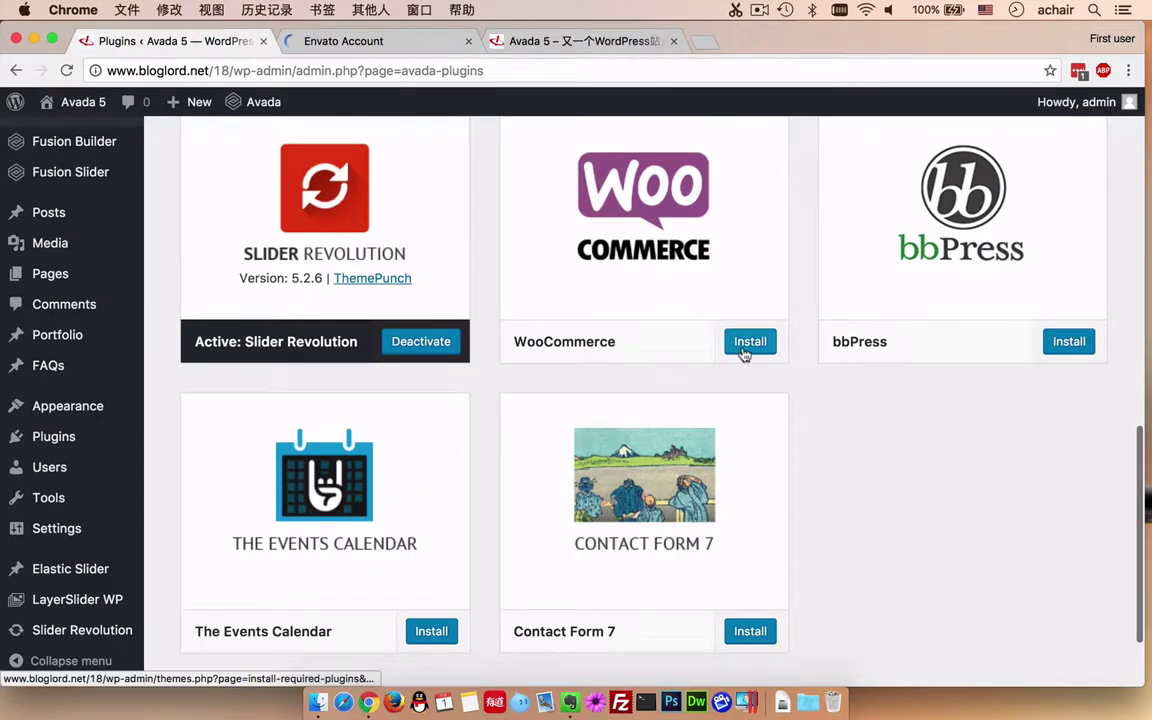
{"action": "left_click", "coordinate": [744, 352]}
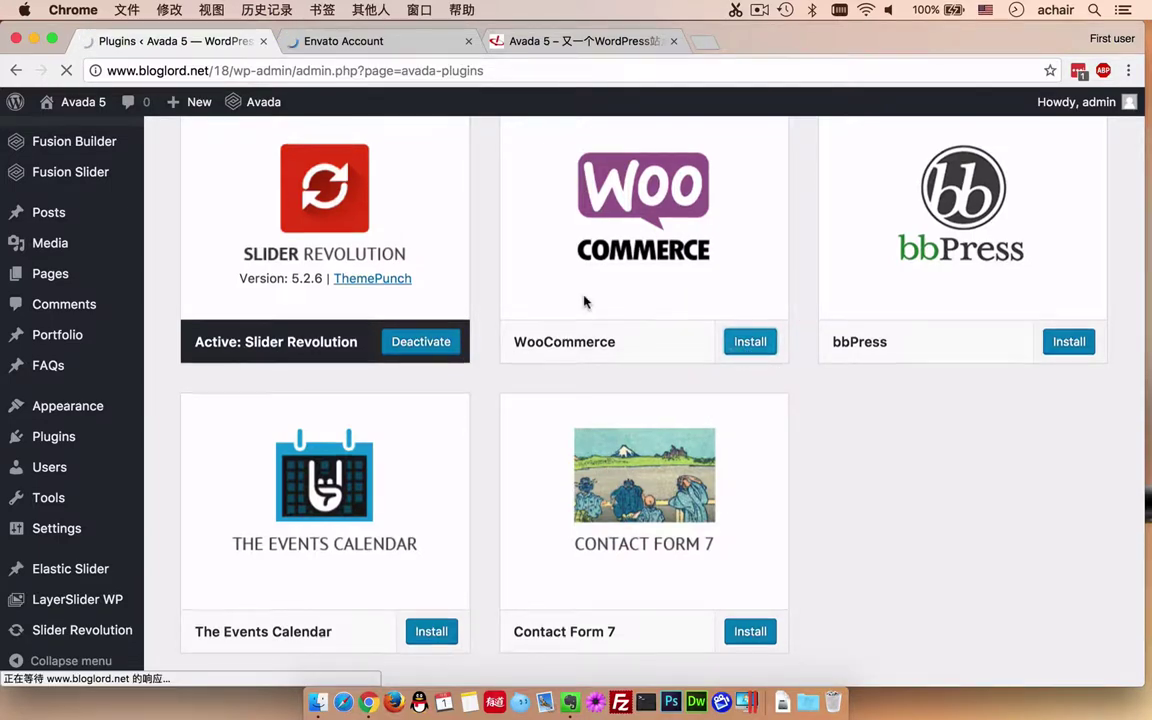
{"action": "scroll", "coordinate": [585, 301], "scroll_direction": "up", "scroll_amount": 3}
{"action": "scroll", "coordinate": [585, 301], "scroll_direction": "up", "scroll_amount": 2}
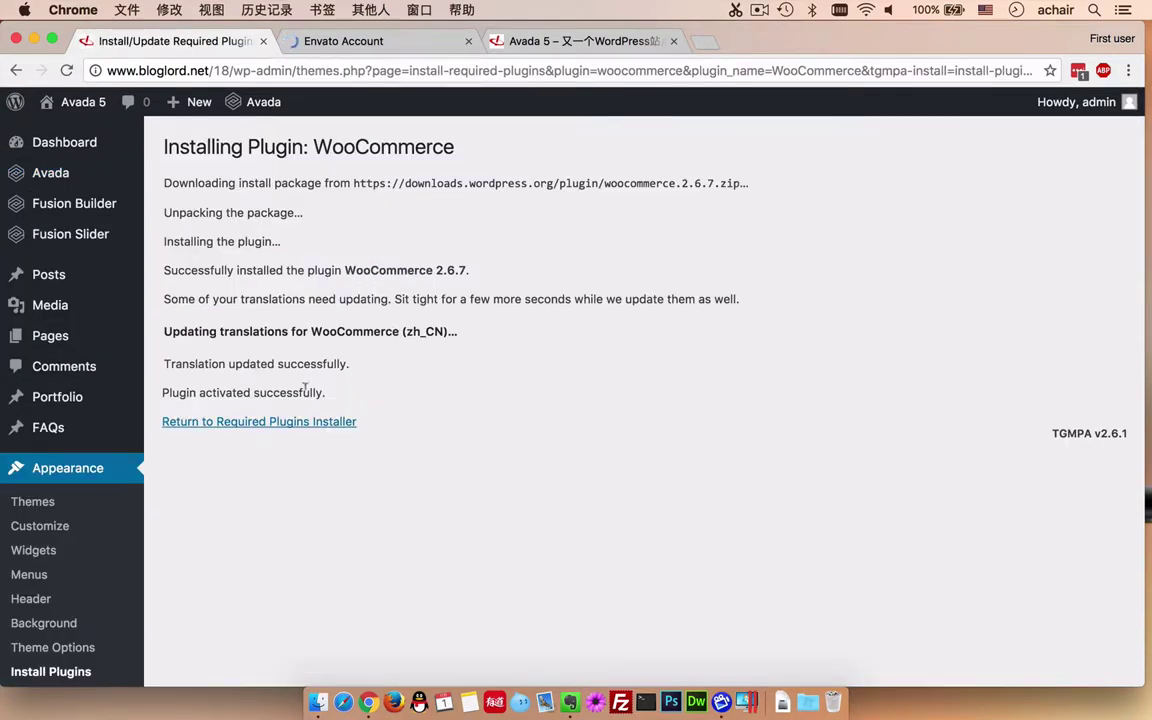
{"action": "left_click_drag", "start_coordinate": [324, 390], "coordinate": [180, 362]}
{"action": "left_click", "coordinate": [185, 360]}
{"action": "left_click", "coordinate": [259, 422]}
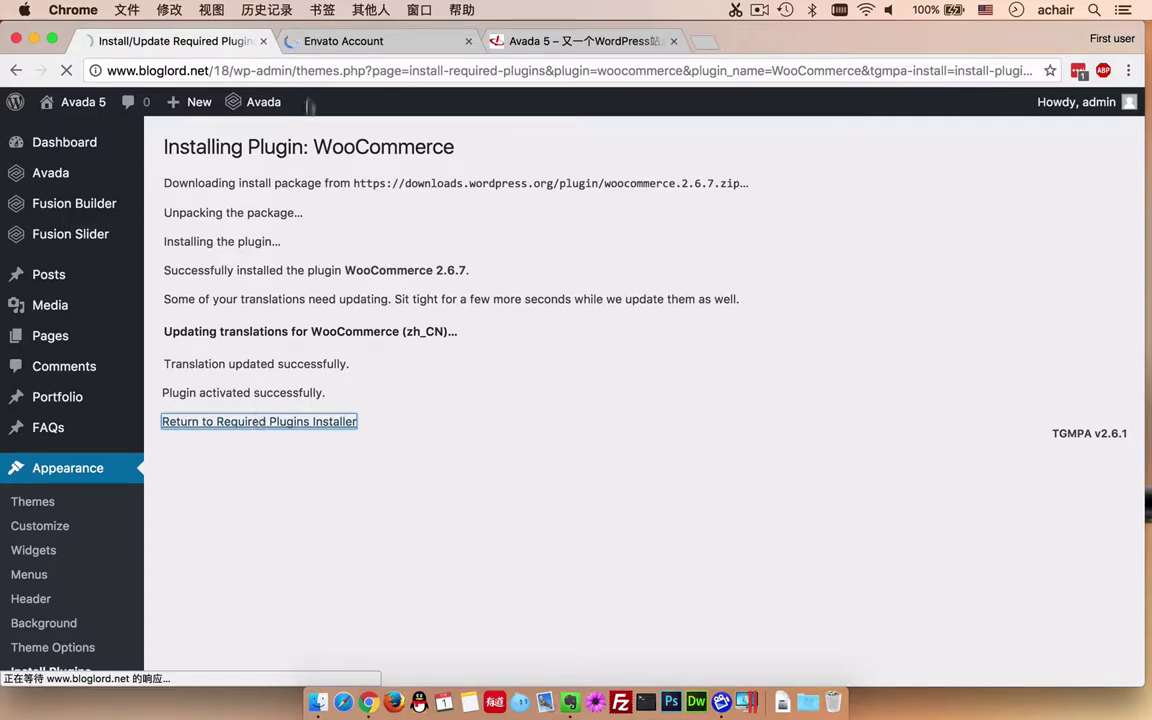
Step: Switch to the Envato sign-in page, fill in the saved account username and password, and sign in
{"action": "left_click", "coordinate": [305, 39]}
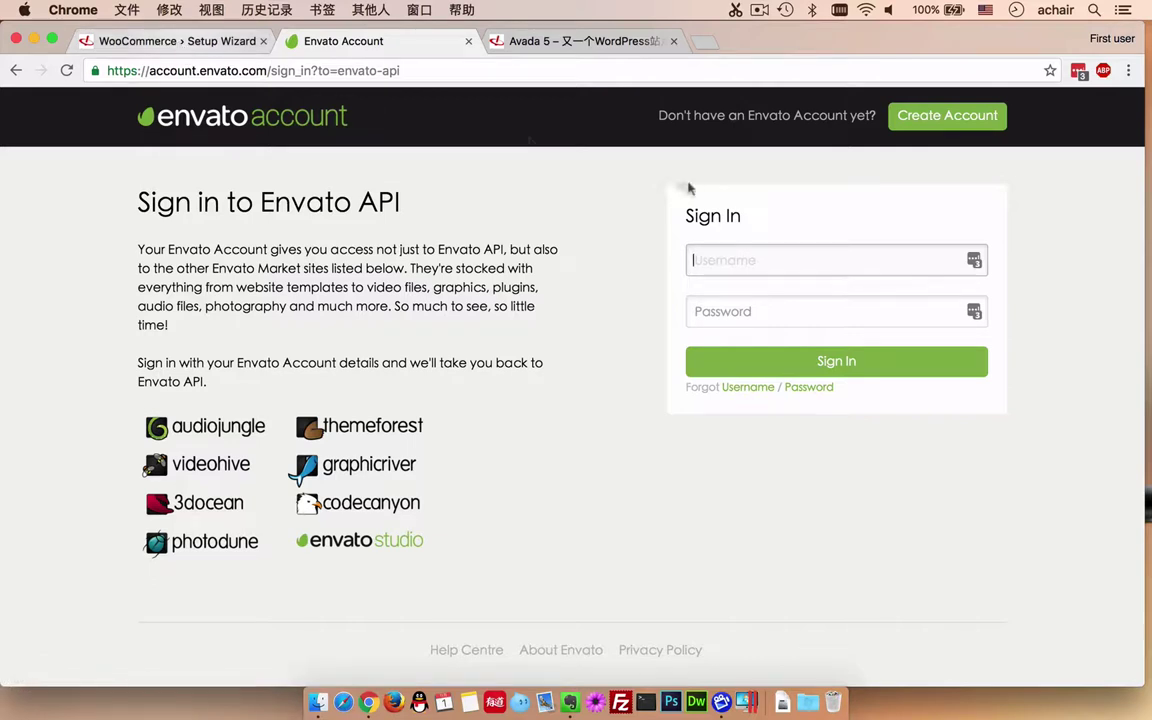
{"action": "left_click", "coordinate": [972, 260]}
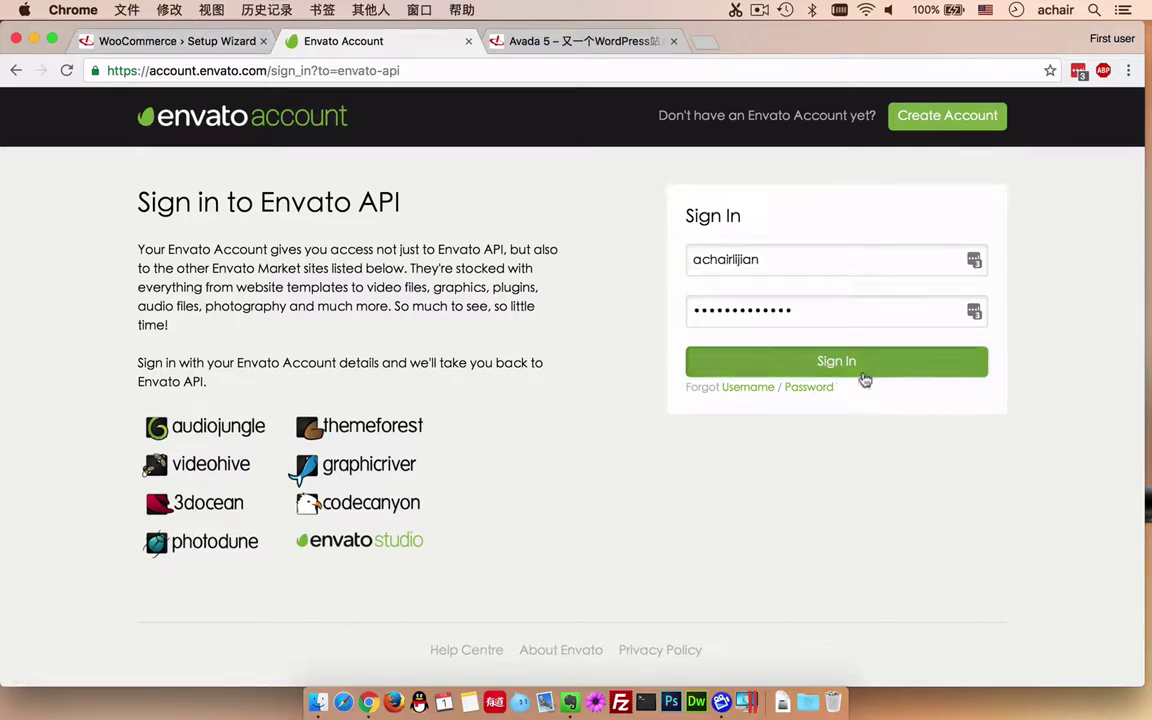
{"action": "left_click", "coordinate": [862, 370]}
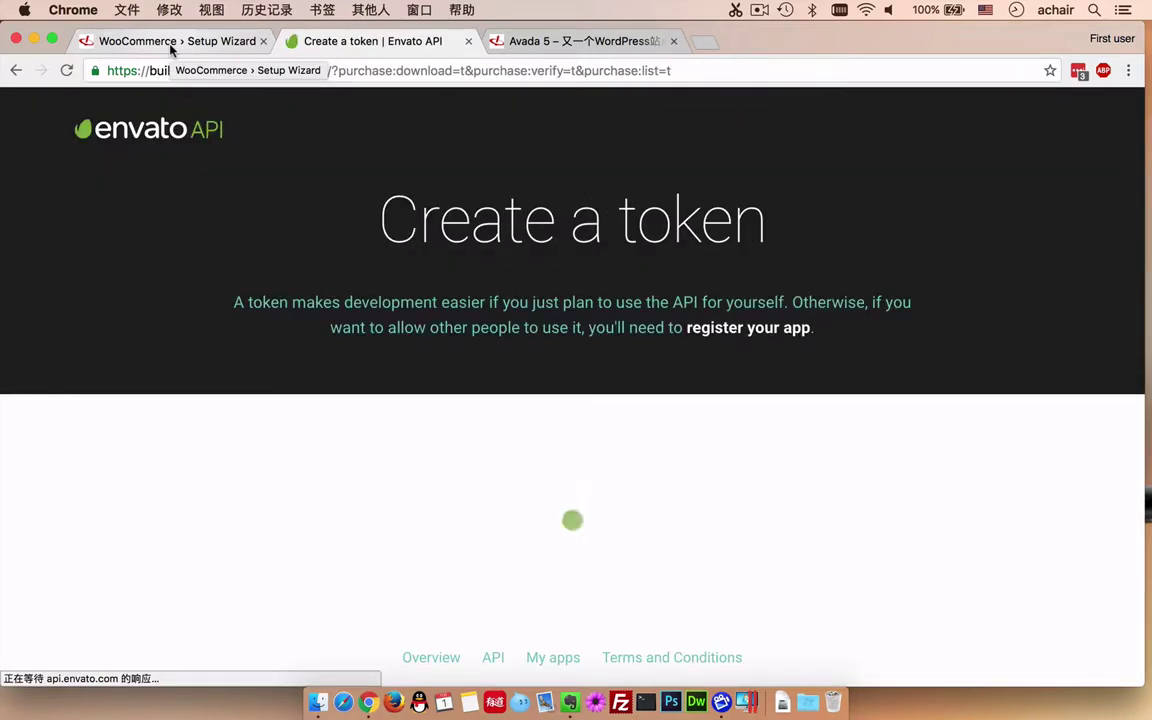
Step: Name the new Envato token "avada" and agree to the terms and conditions
{"action": "scroll", "coordinate": [370, 352], "scroll_direction": "down", "scroll_amount": 5}
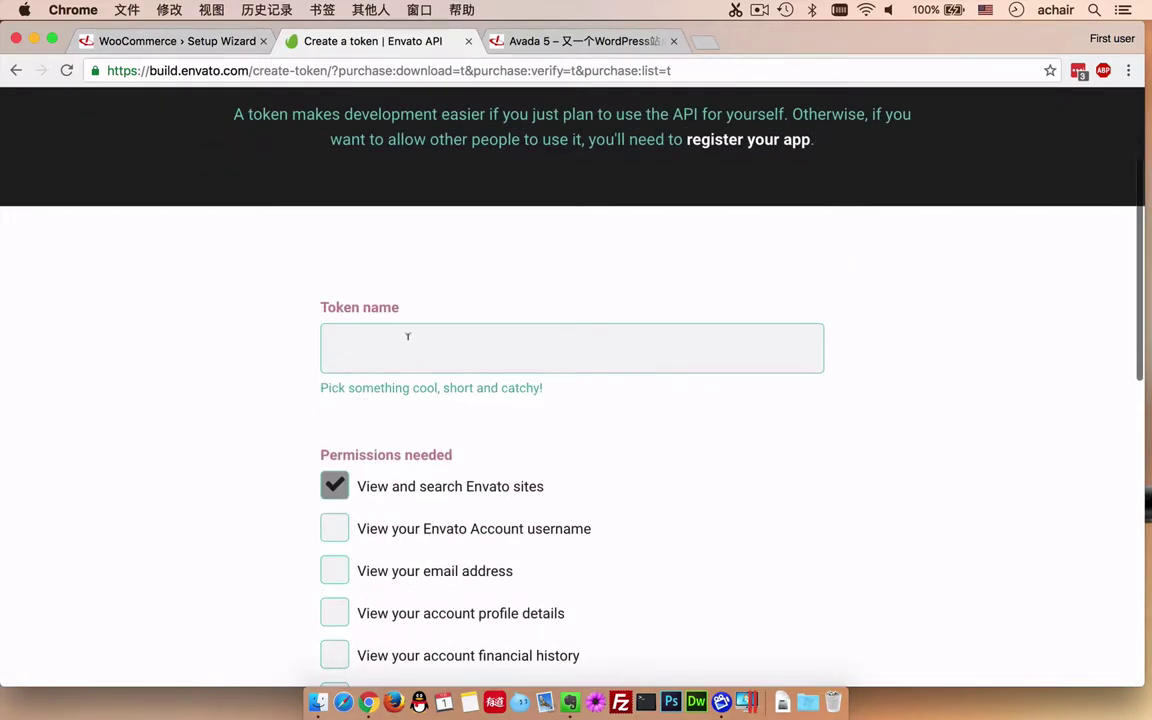
{"action": "left_click", "coordinate": [406, 338]}
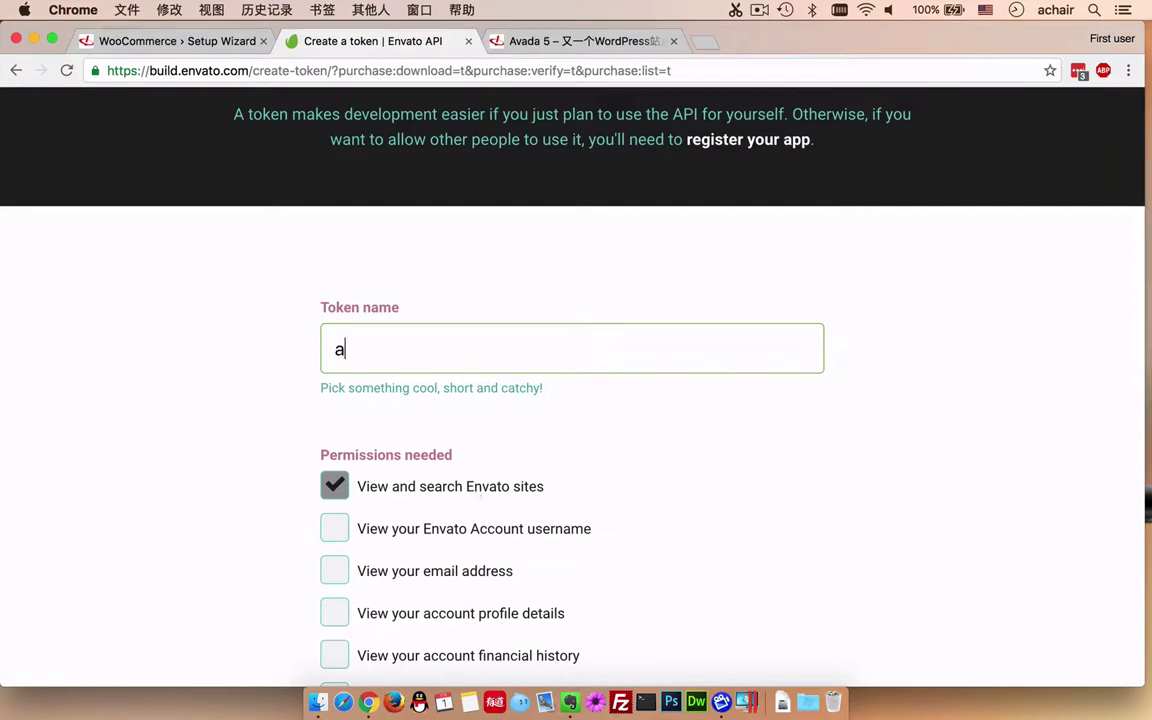
{"action": "scroll", "coordinate": [555, 612], "scroll_direction": "down", "scroll_amount": 10}
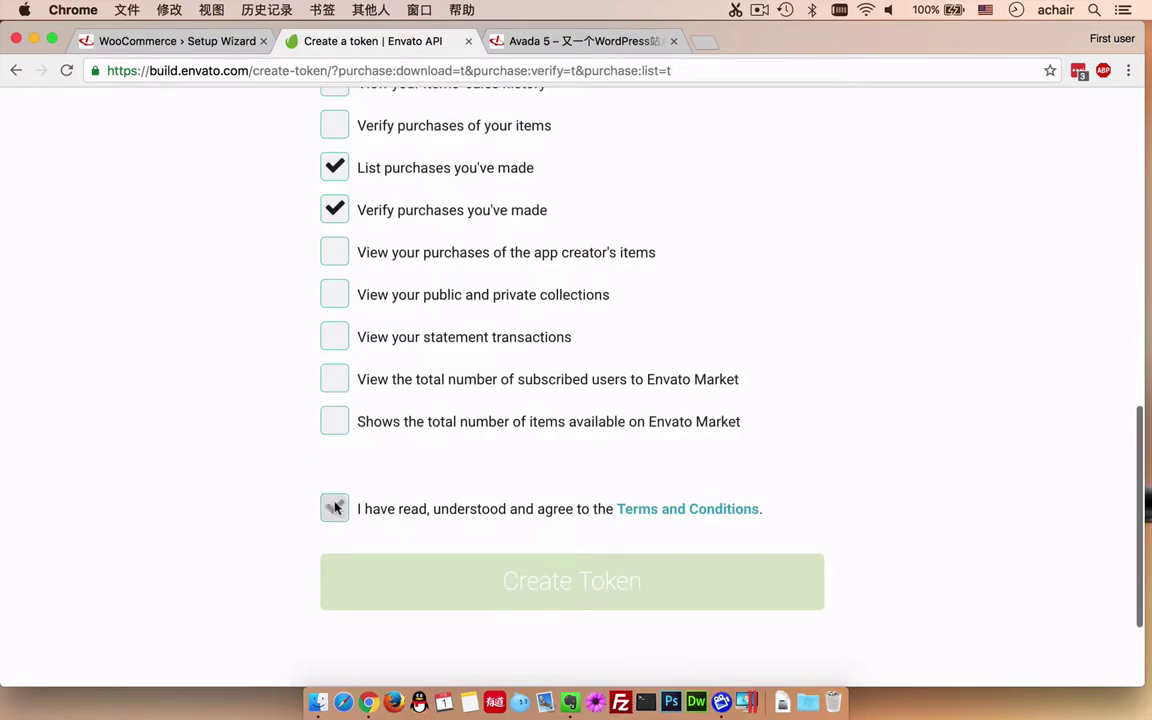
{"action": "left_click", "coordinate": [335, 508]}
Step: Decline the WooCommerce setup wizard and skip the WooCommerce setup notice on the WordPress dashboard
{"action": "left_click", "coordinate": [184, 50]}
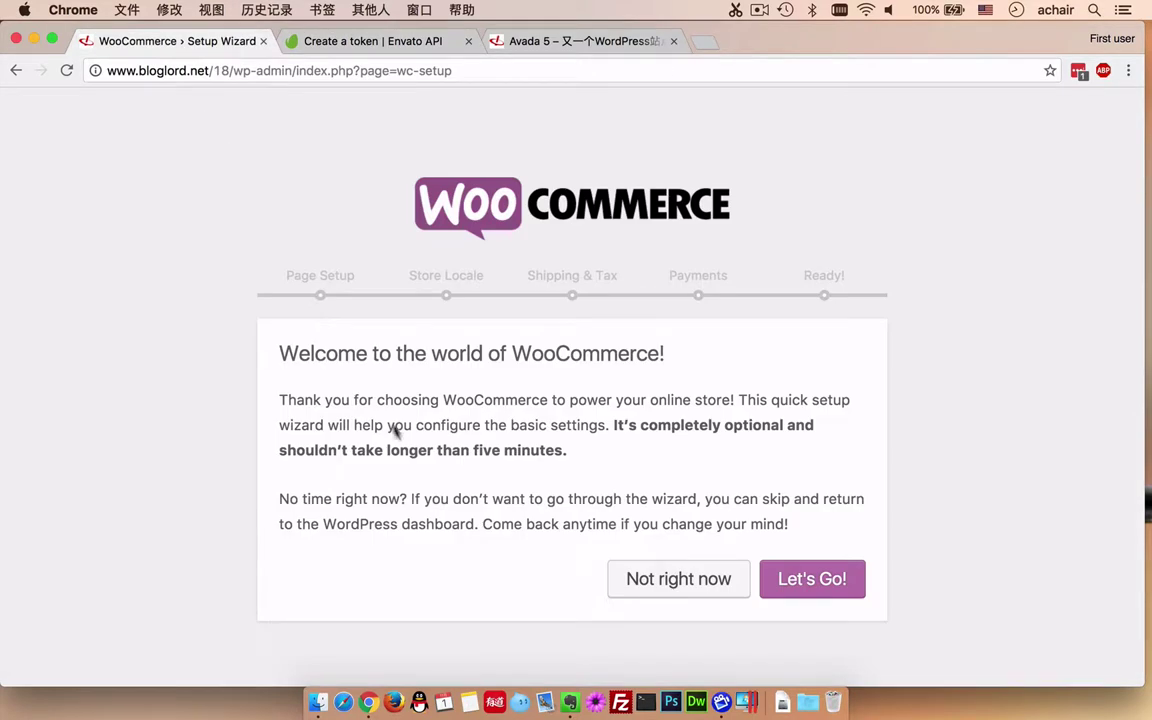
{"action": "left_click", "coordinate": [689, 579]}
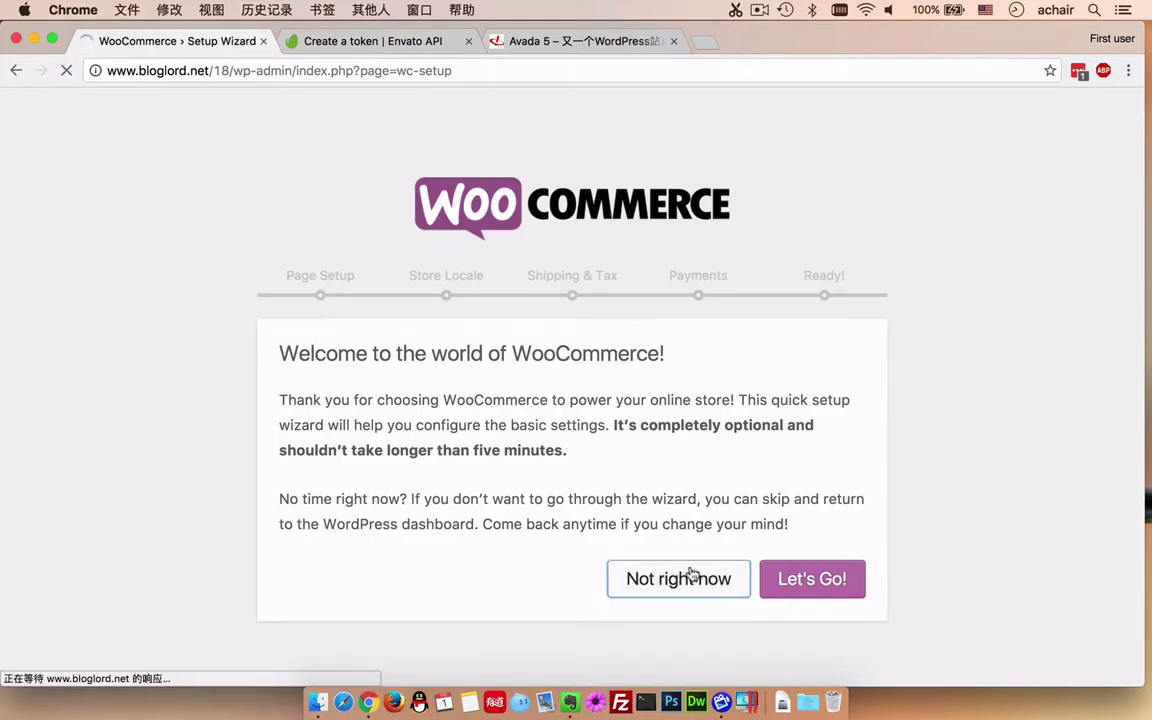
{"action": "left_click", "coordinate": [365, 44]}
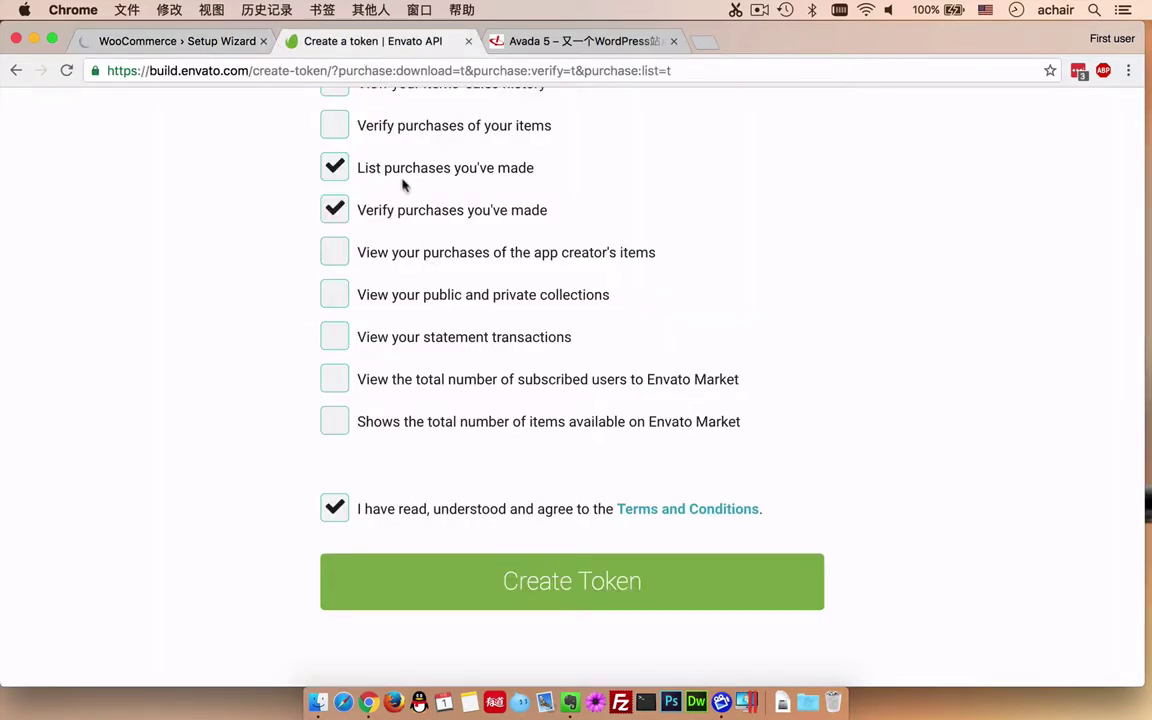
{"action": "scroll", "coordinate": [421, 192], "scroll_direction": "up", "scroll_amount": 10}
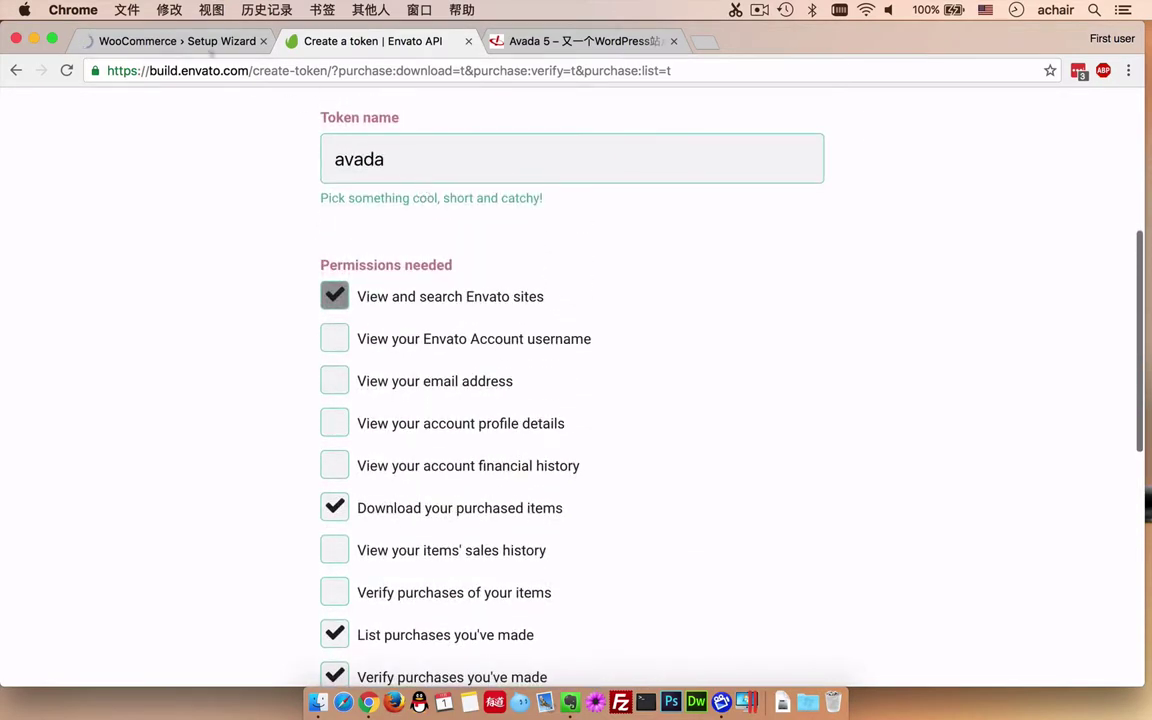
{"action": "left_click", "coordinate": [161, 40]}
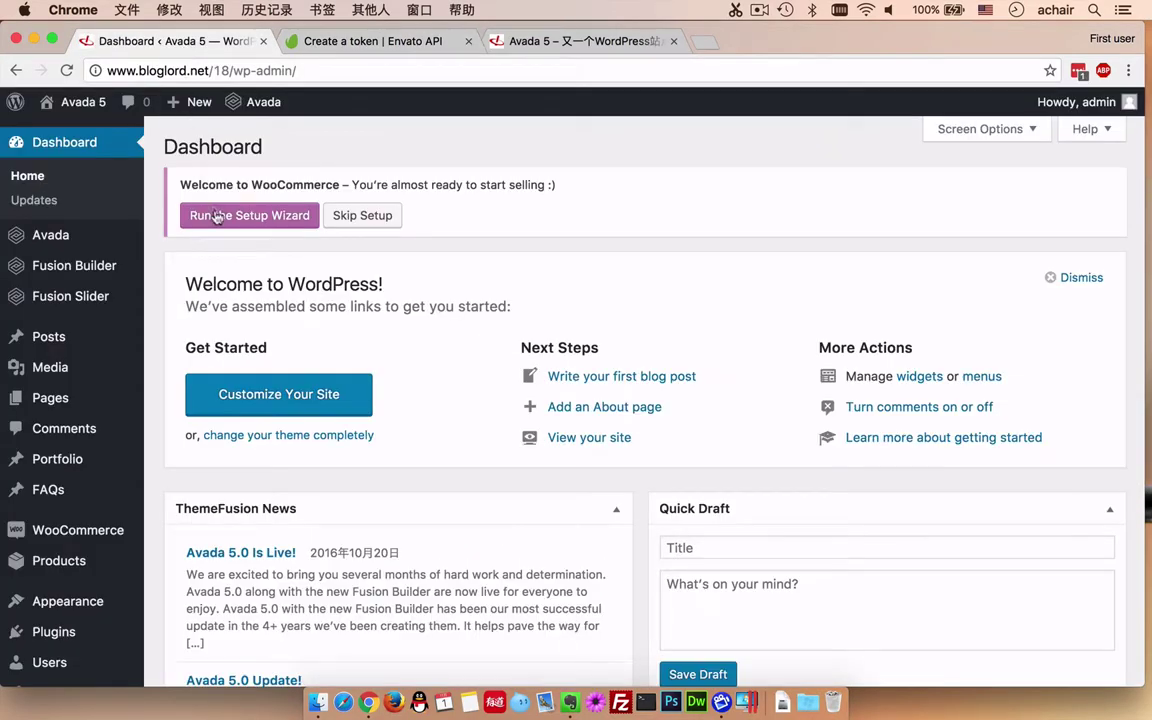
{"action": "left_click", "coordinate": [344, 218]}
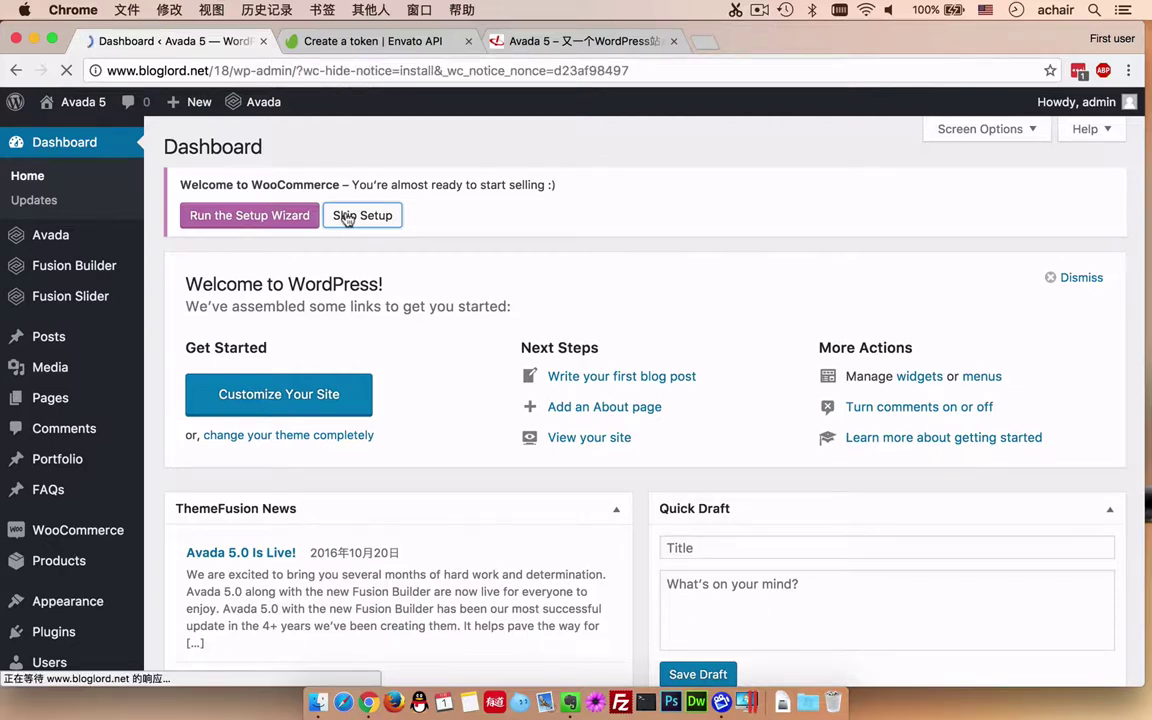
Step: Check the required permissions in Avada's token instructions and enable "View your Envato Account username" in the Envato token form
{"action": "left_click", "coordinate": [70, 245]}
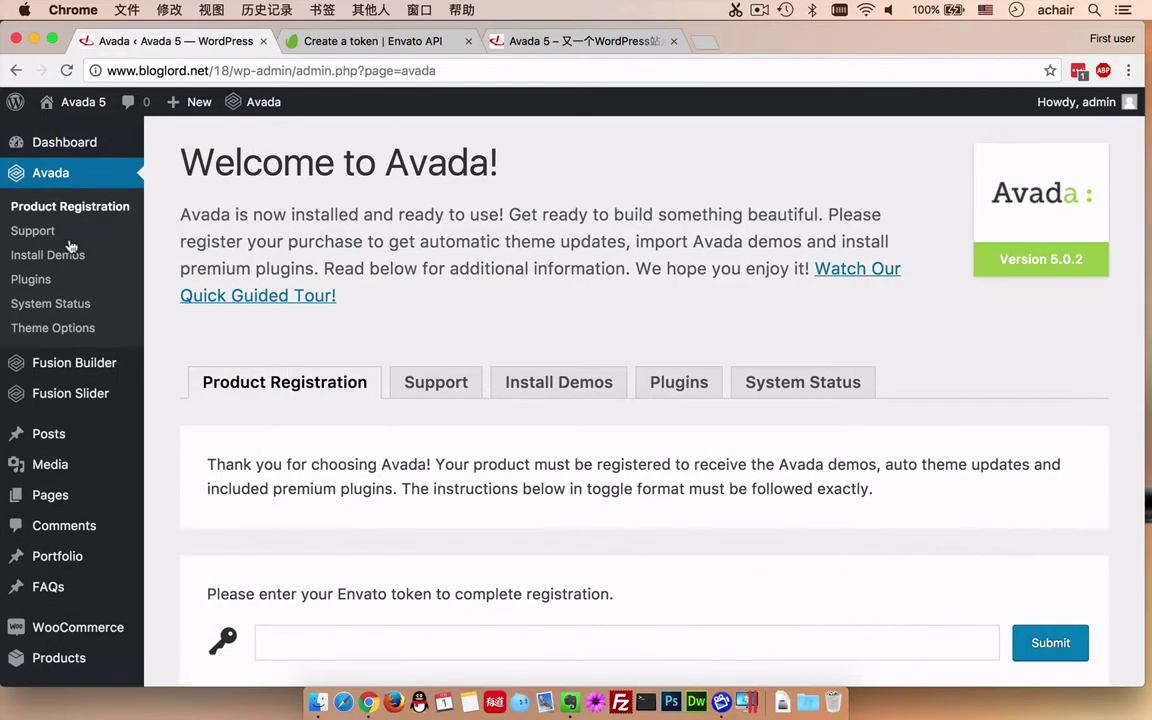
{"action": "scroll", "coordinate": [445, 420], "scroll_direction": "down", "scroll_amount": 5}
{"action": "scroll", "coordinate": [441, 446], "scroll_direction": "down", "scroll_amount": 3}
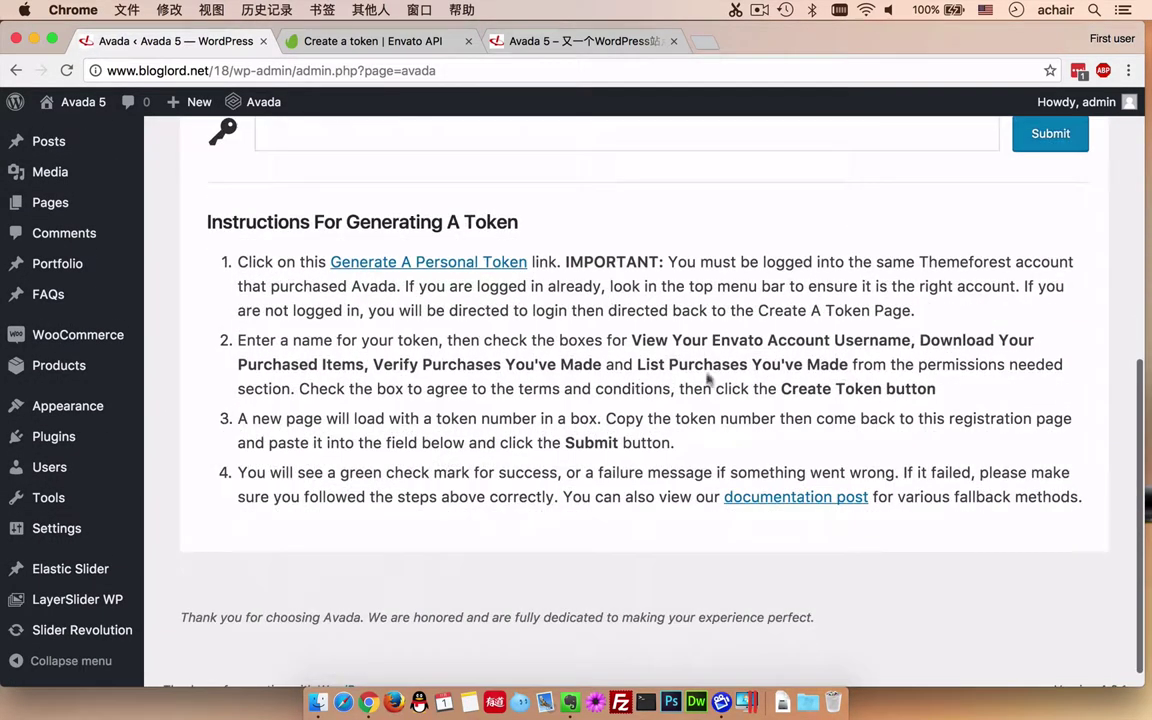
{"action": "left_click_drag", "start_coordinate": [630, 340], "coordinate": [908, 339]}
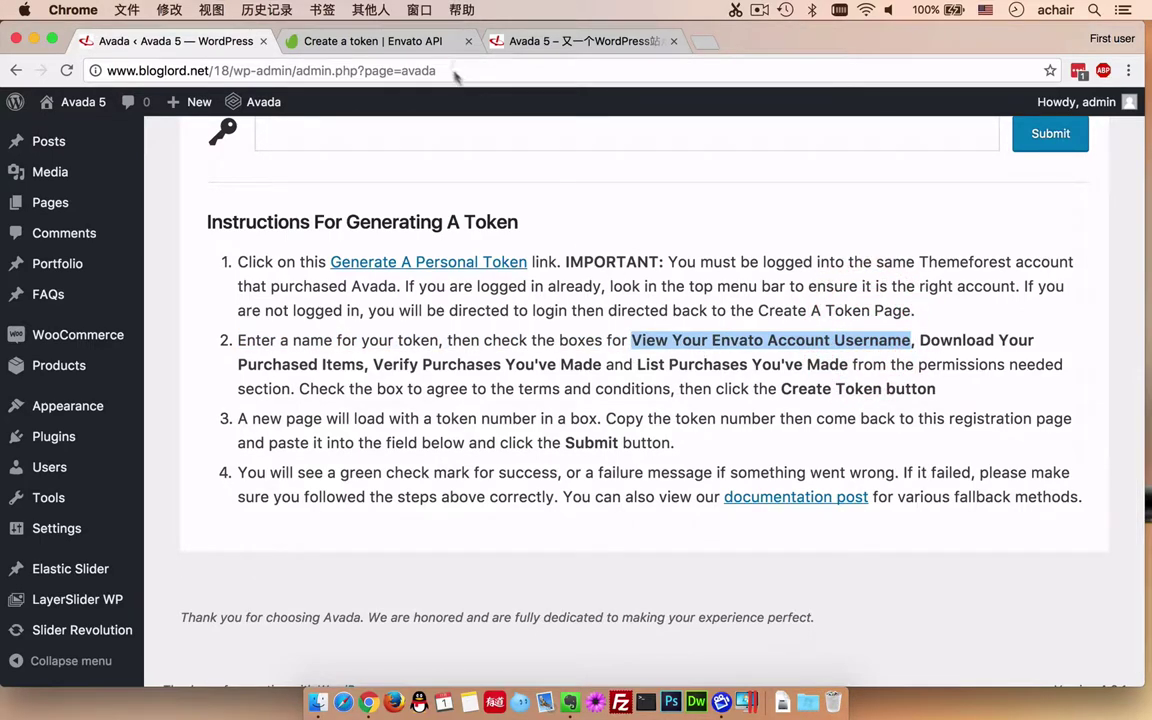
{"action": "left_click", "coordinate": [413, 42]}
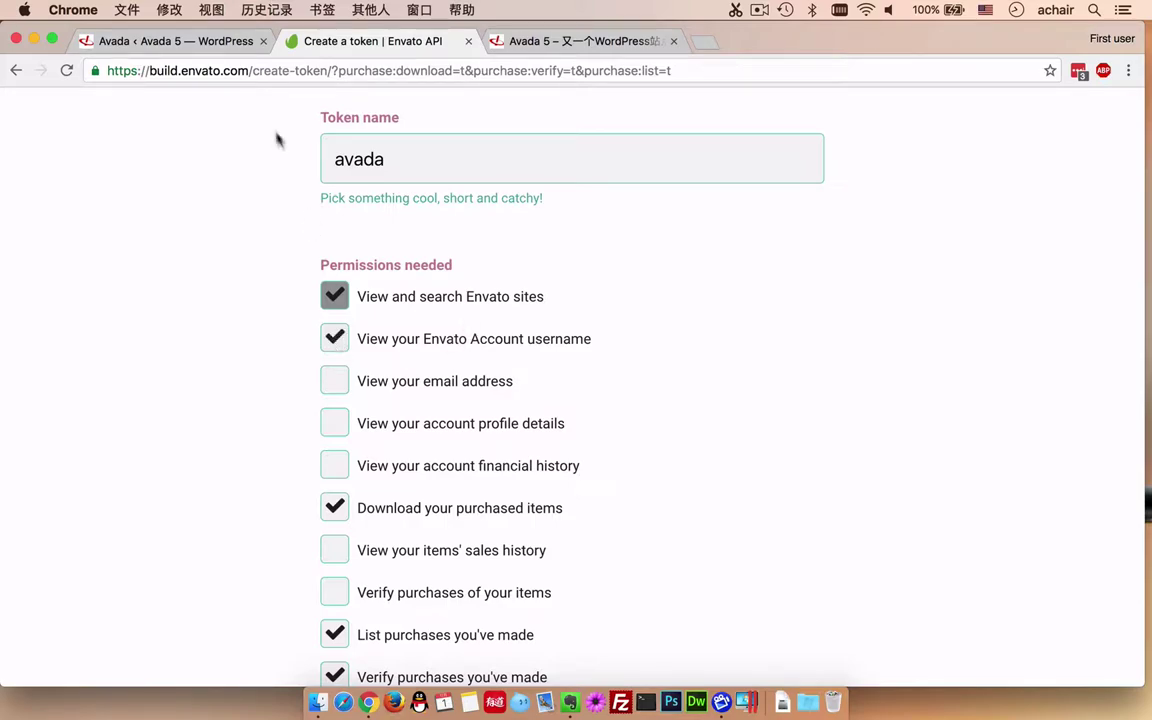
Step: Paste the Envato token into Avada's product registration field and submit it
{"action": "left_click", "coordinate": [194, 41]}
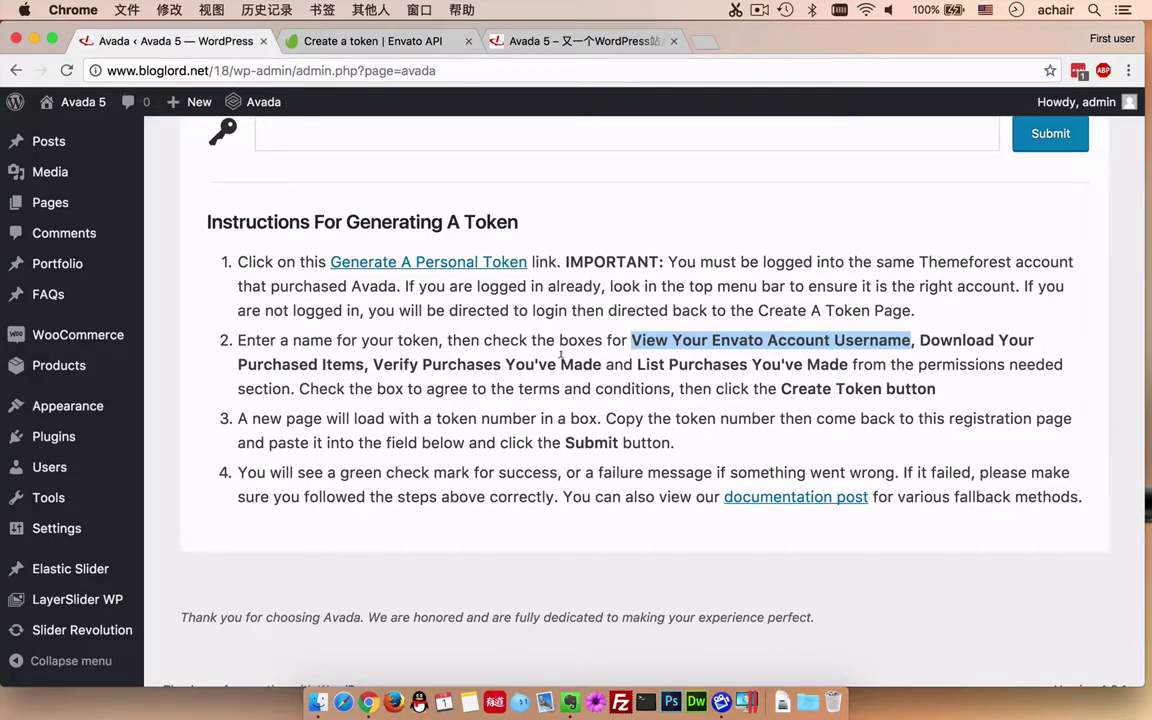
{"action": "scroll", "coordinate": [561, 353], "scroll_direction": "up", "scroll_amount": 5}
{"action": "scroll", "coordinate": [547, 405], "scroll_direction": "up", "scroll_amount": 3}
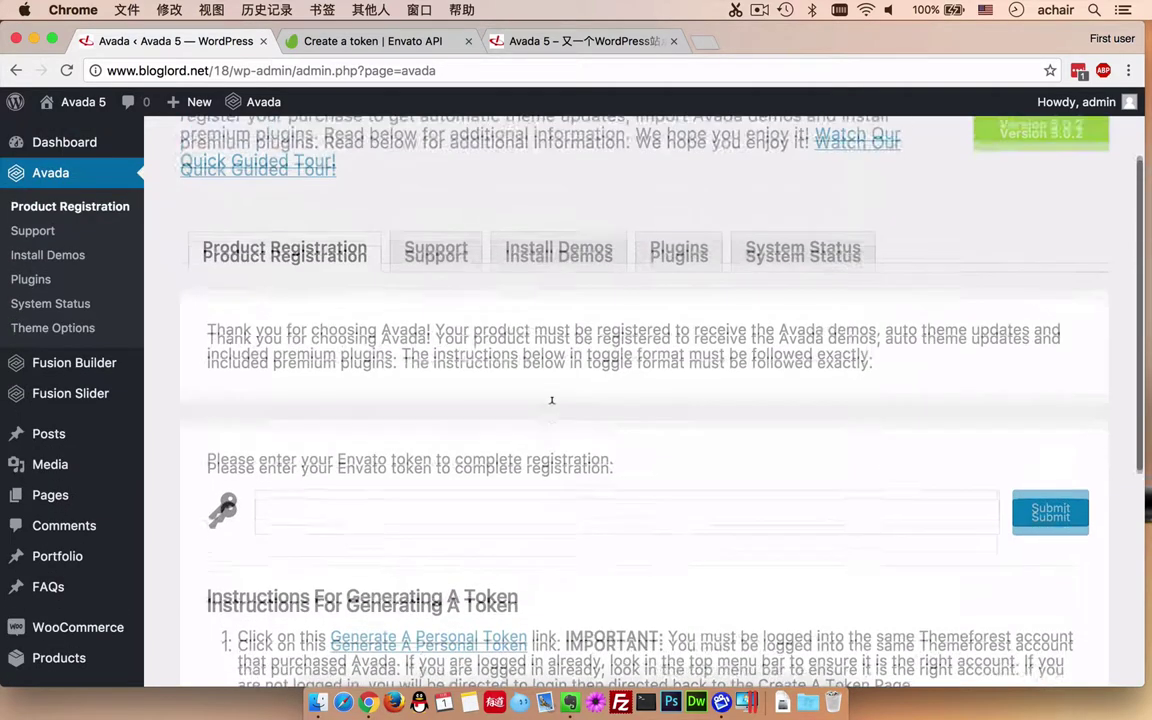
{"action": "left_click", "coordinate": [574, 541]}
{"action": "key", "text": "super+v"}
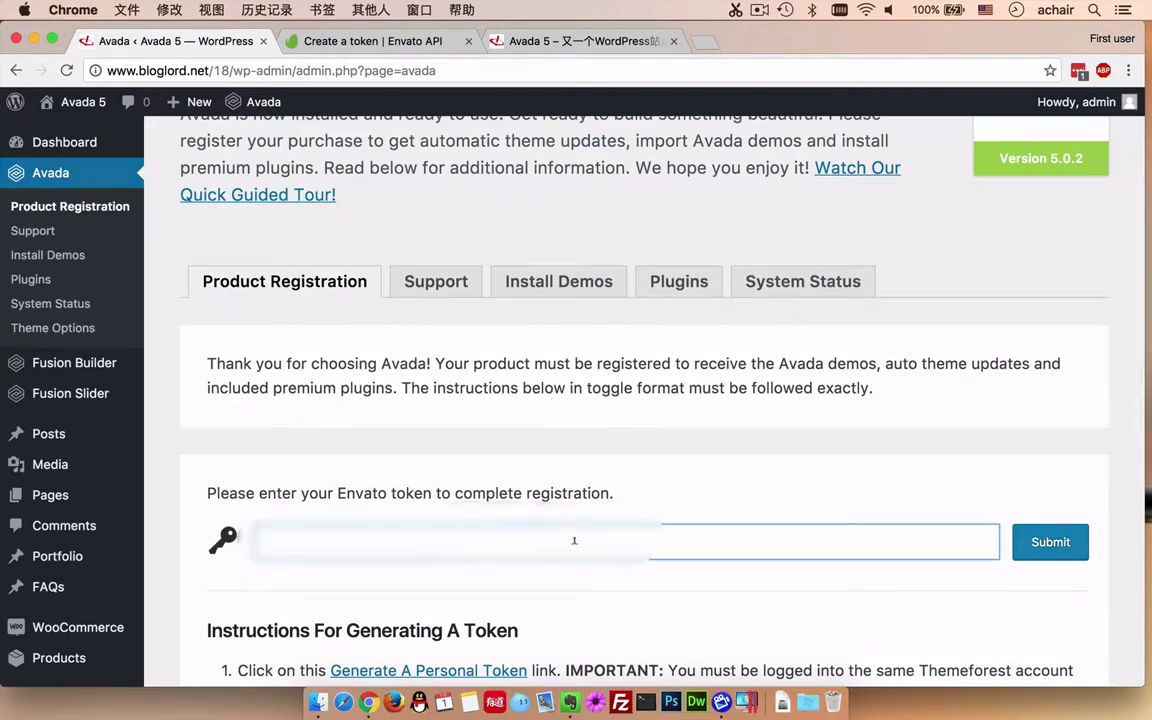
{"action": "left_click", "coordinate": [1040, 546]}
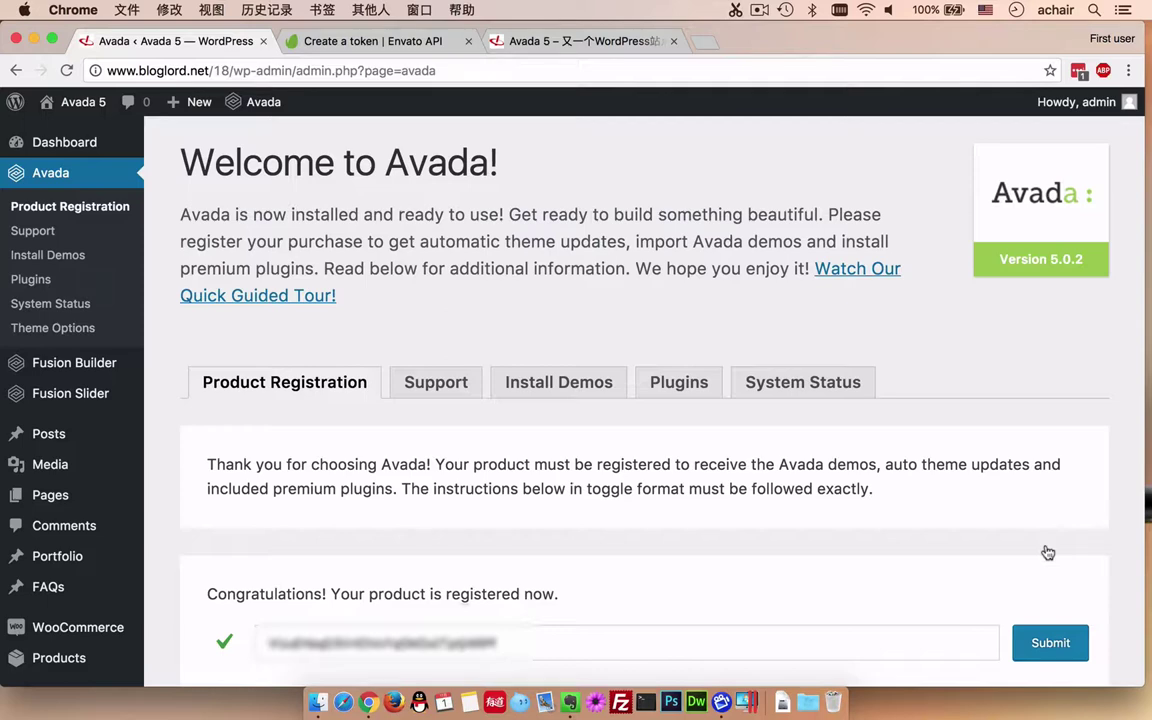
Step: Open Avada's demo installation page and browse the available demos
{"action": "left_click", "coordinate": [558, 382]}
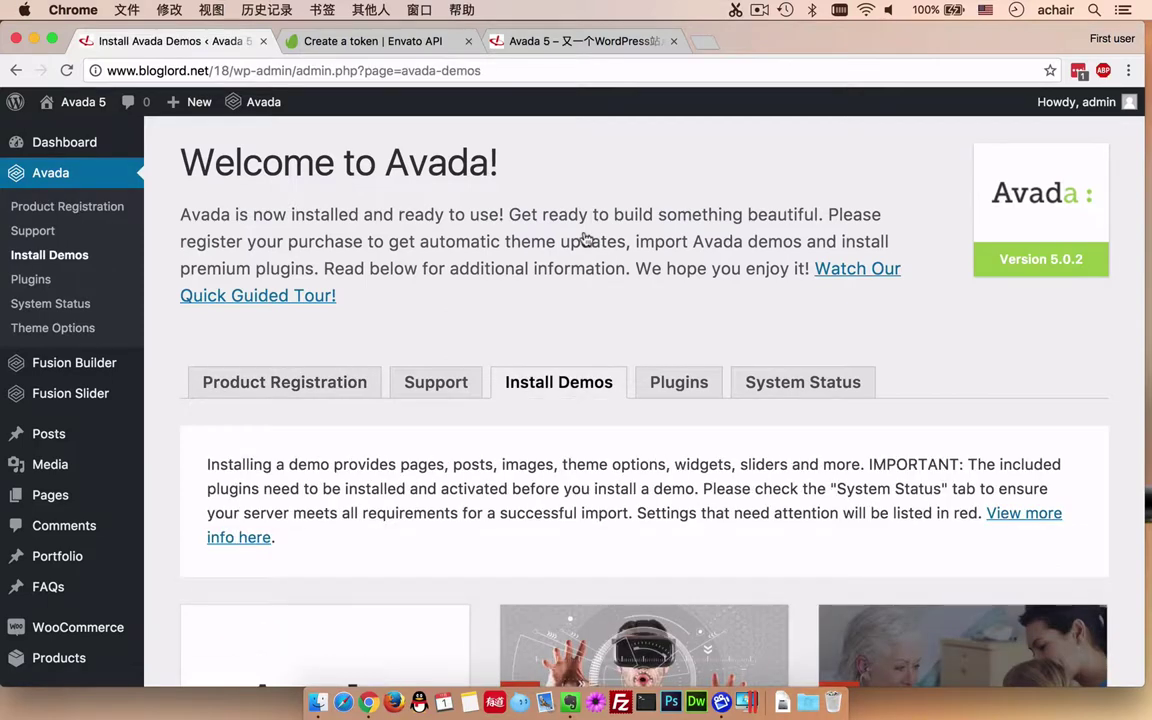
{"action": "scroll", "coordinate": [586, 239], "scroll_direction": "down", "scroll_amount": 3}
{"action": "scroll", "coordinate": [586, 239], "scroll_direction": "down", "scroll_amount": 5}
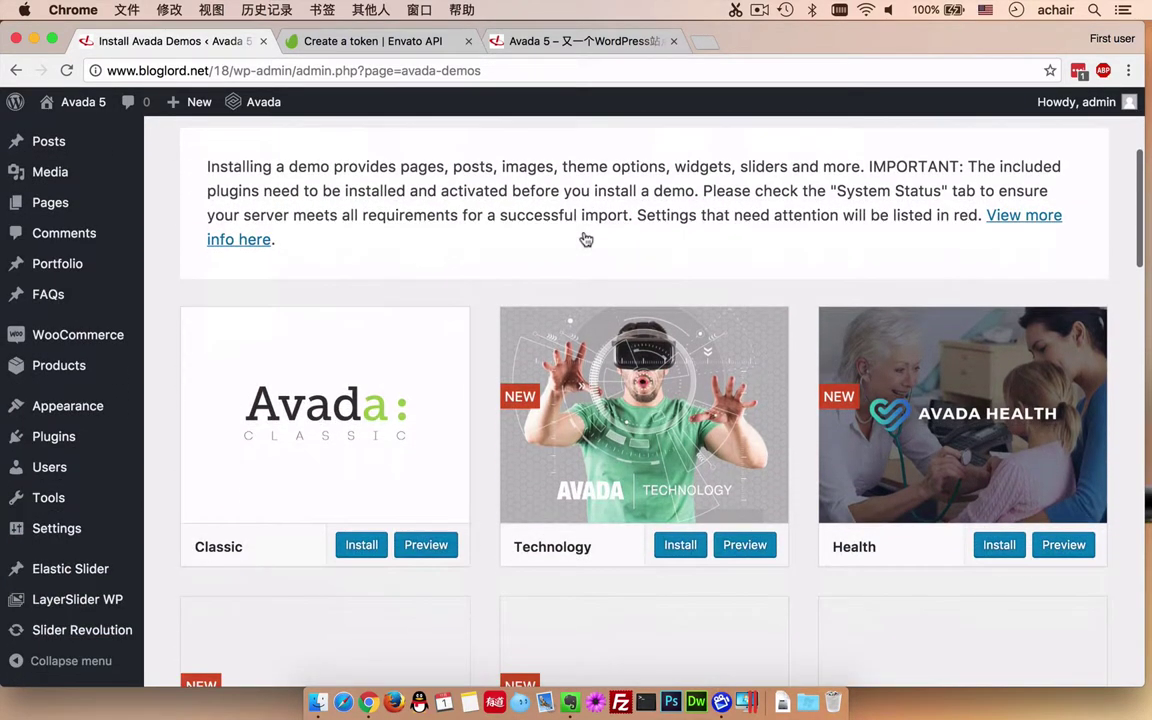
Step: Check the memory and execution time requirements for installing the Classic demo, and cancel the installation
{"action": "left_click", "coordinate": [361, 545]}
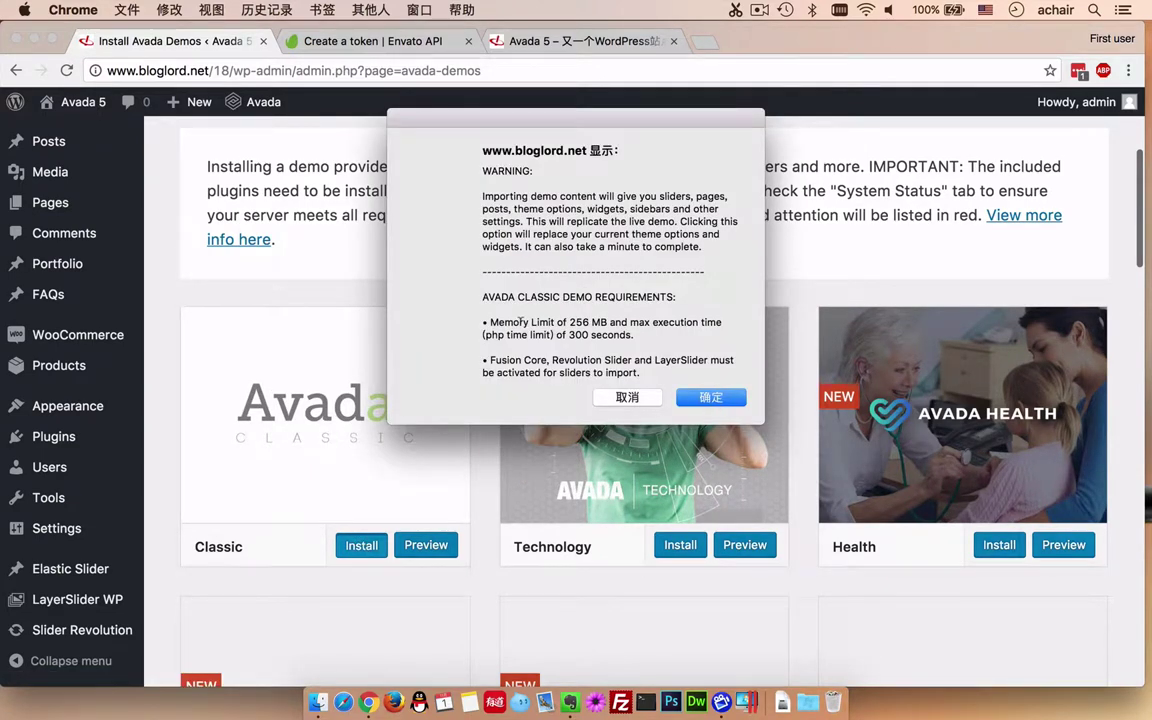
{"action": "left_click_drag", "start_coordinate": [521, 322], "coordinate": [557, 353]}
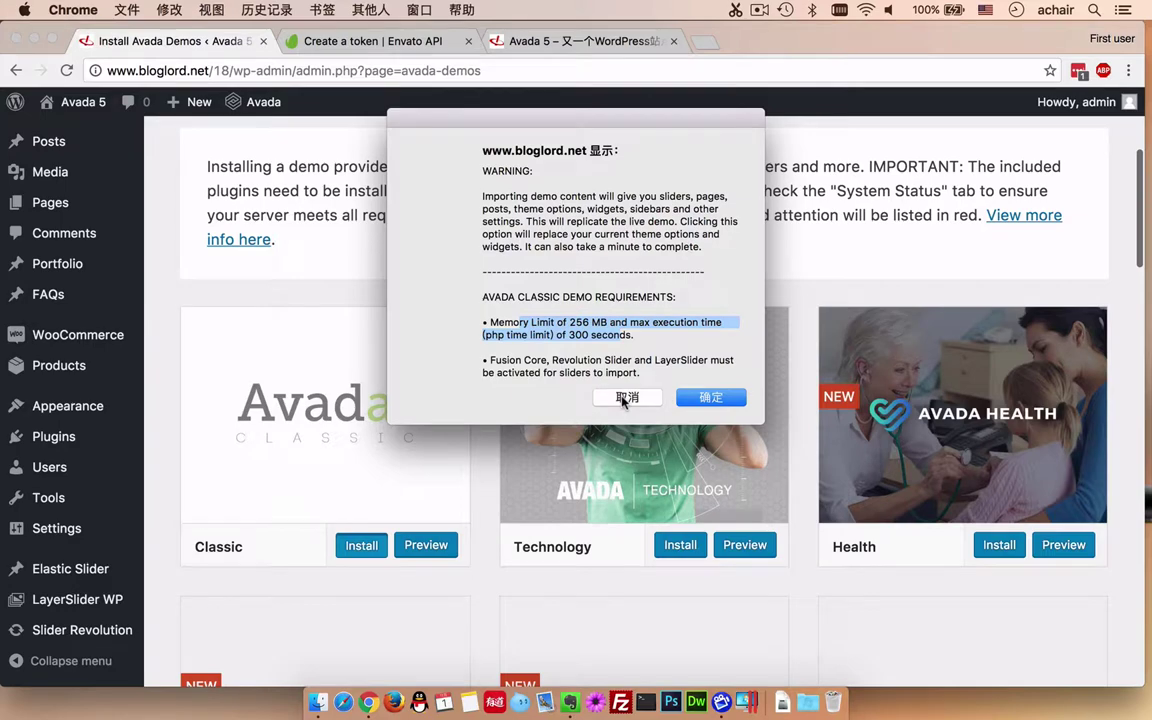
{"action": "left_click", "coordinate": [626, 398]}
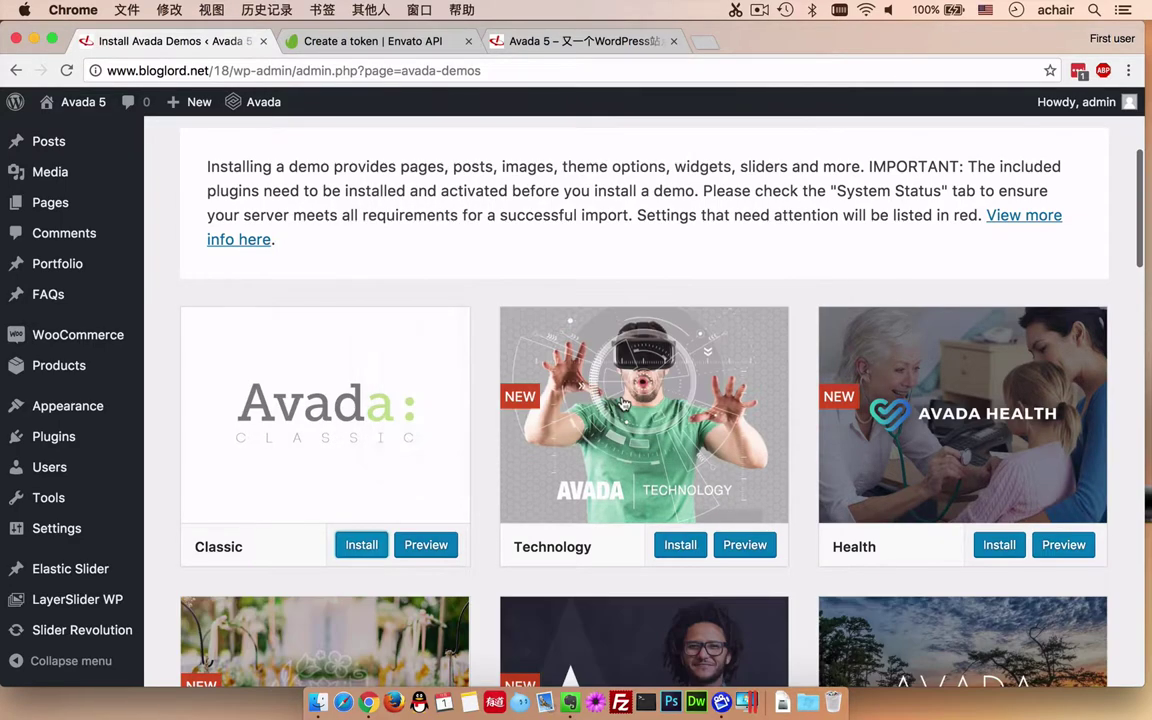
Step: Switch to FileZilla, open the remote wp-includes folder and sort its contents by file name
{"action": "key", "text": "super+Tab"}
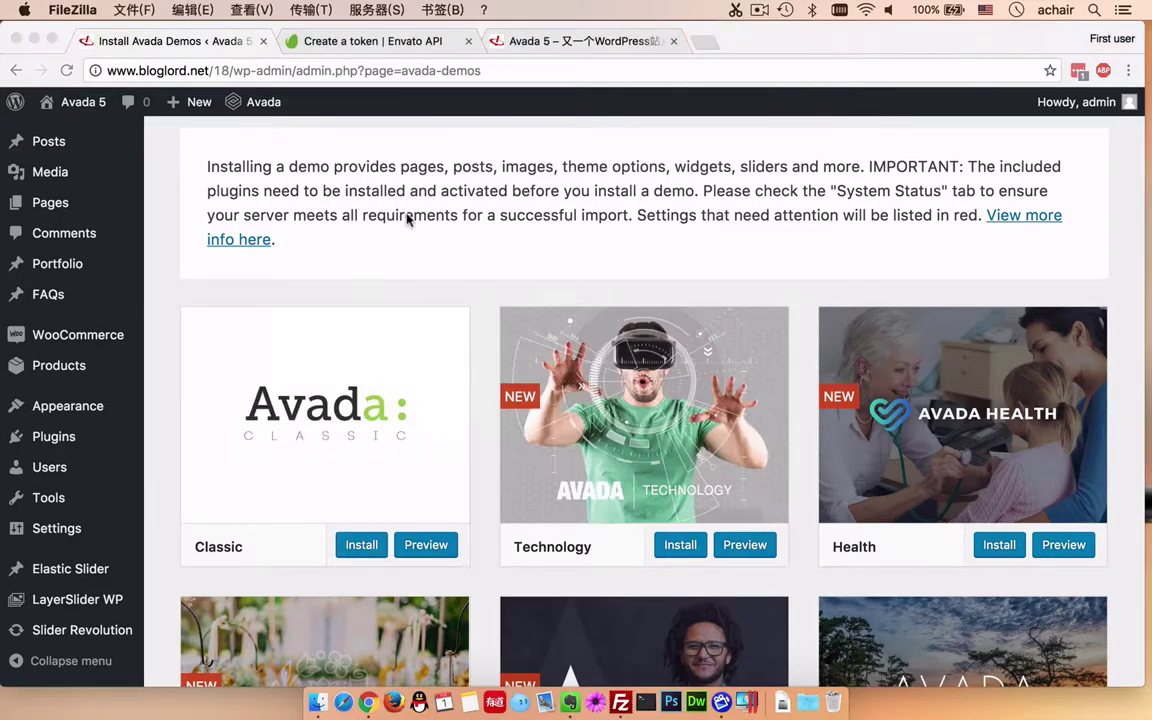
{"action": "left_click", "coordinate": [619, 697]}
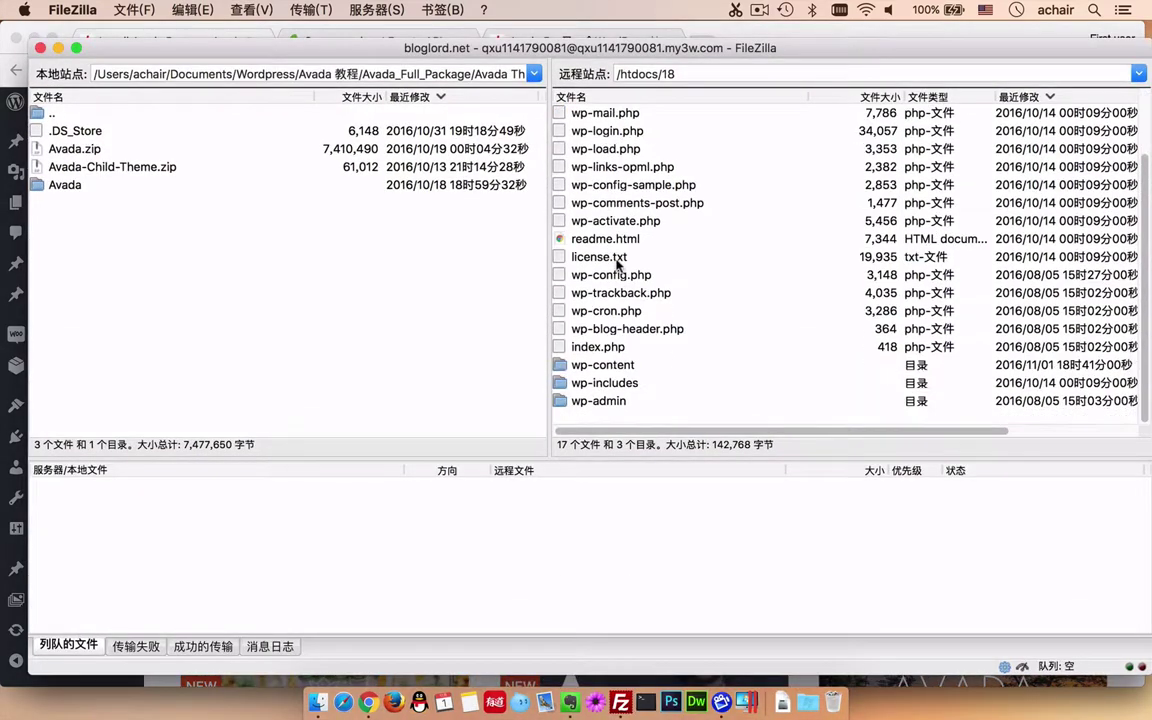
{"action": "double_click", "coordinate": [607, 382]}
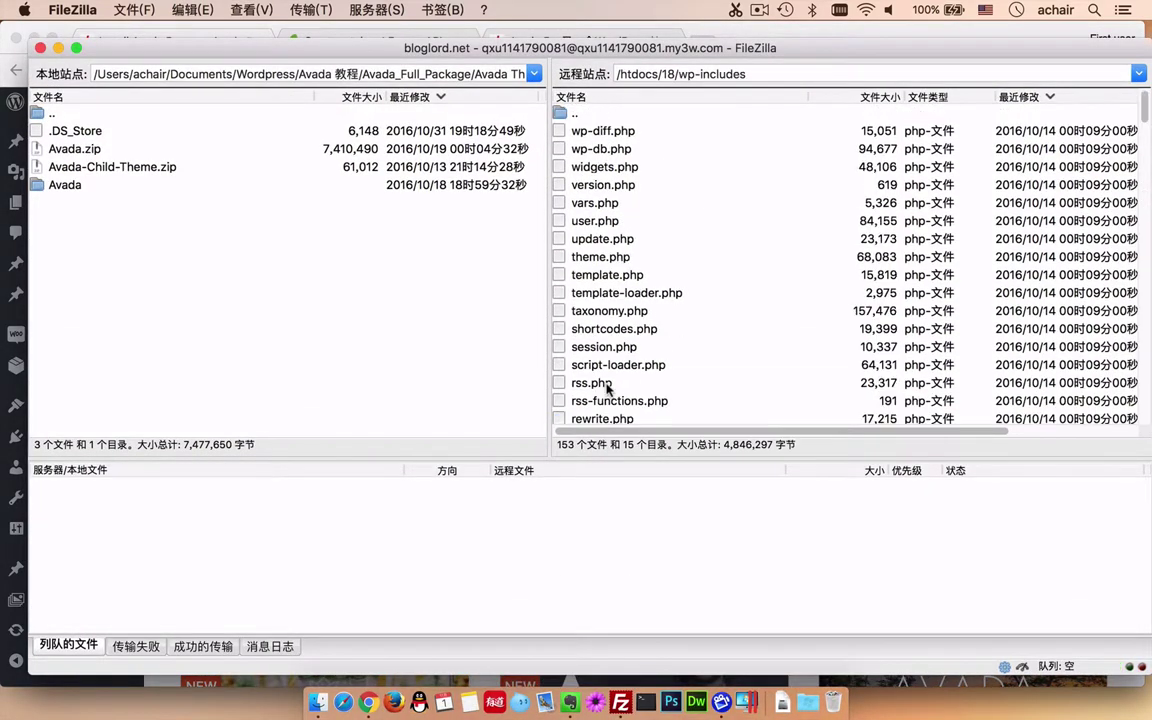
{"action": "scroll", "coordinate": [617, 347], "scroll_direction": "down", "scroll_amount": 3}
{"action": "scroll", "coordinate": [617, 347], "scroll_direction": "up", "scroll_amount": 3}
{"action": "left_click", "coordinate": [672, 111]}
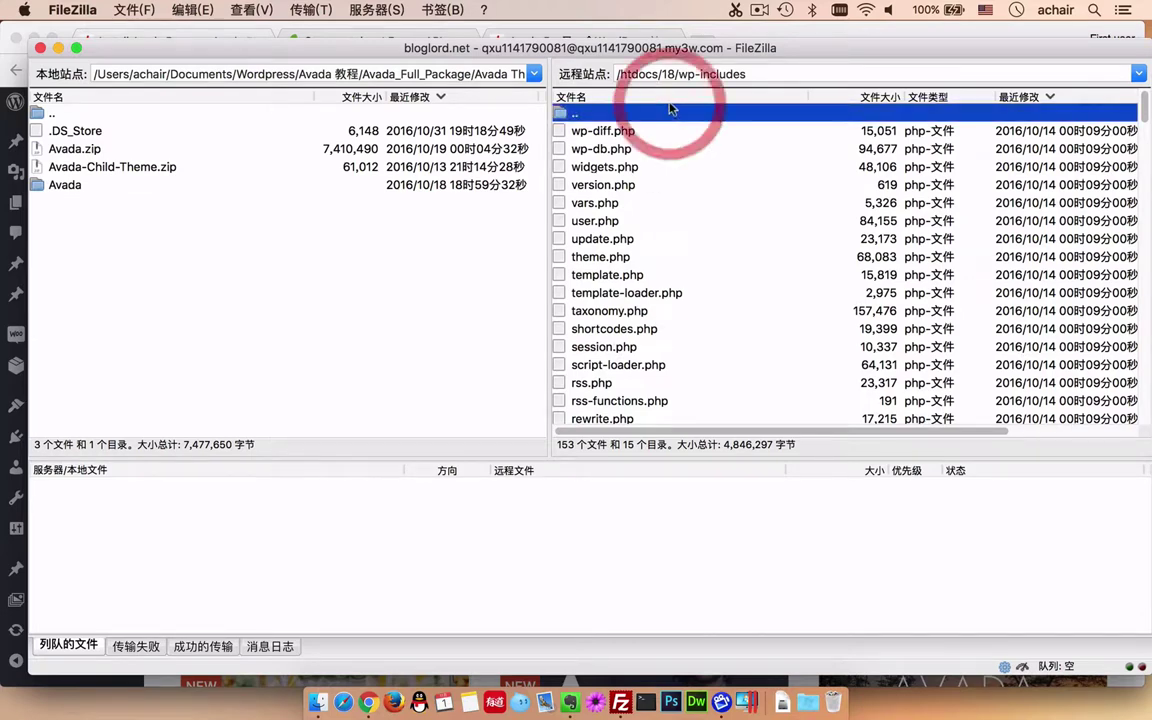
{"action": "left_click", "coordinate": [674, 99]}
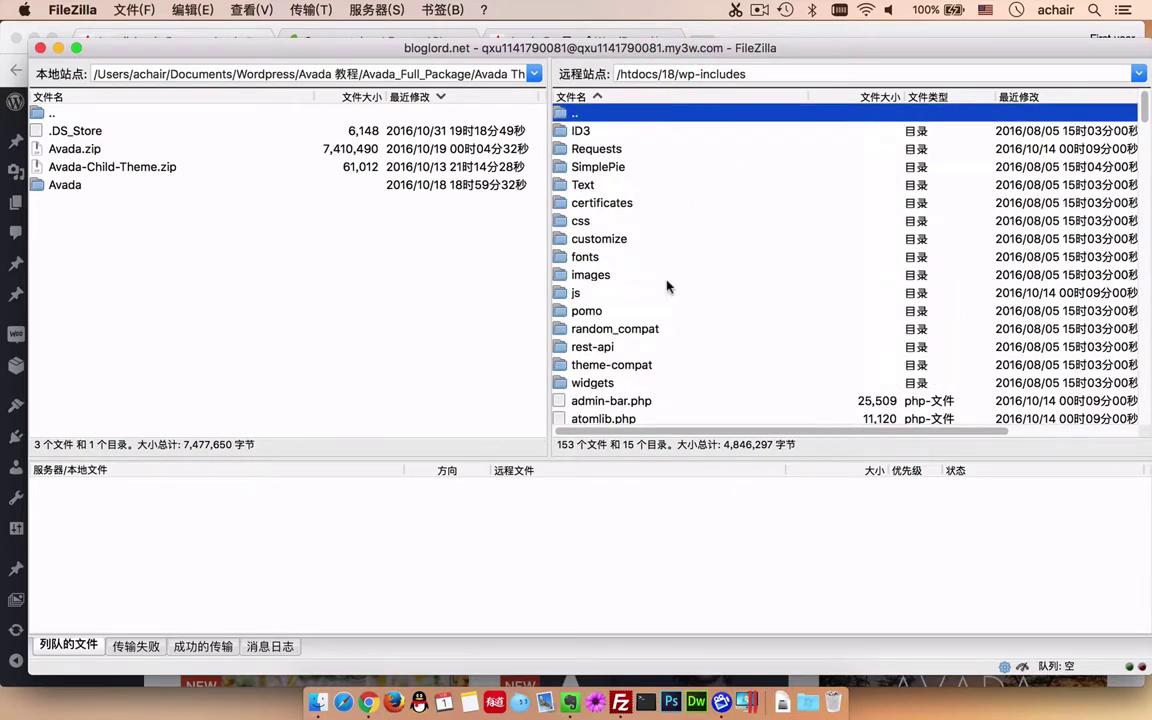
Step: Open default-constants.php from the remote wp-includes folder for editing
{"action": "scroll", "coordinate": [668, 287], "scroll_direction": "down", "scroll_amount": 20}
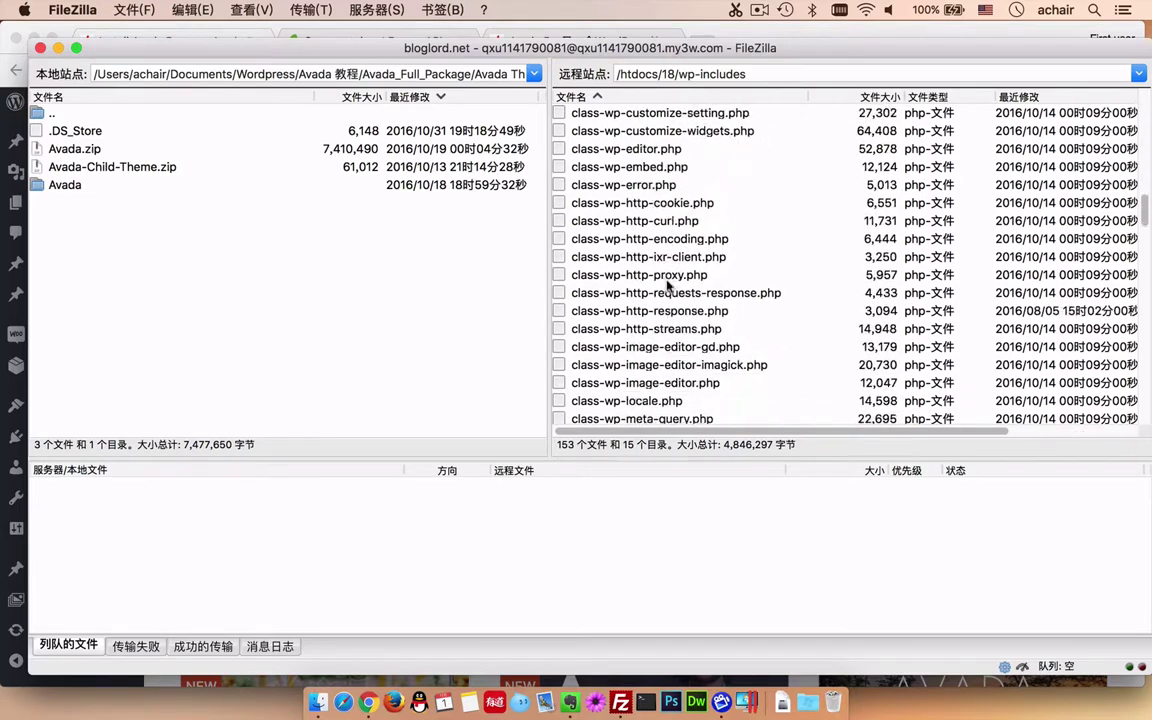
{"action": "scroll", "coordinate": [668, 287], "scroll_direction": "down", "scroll_amount": 10}
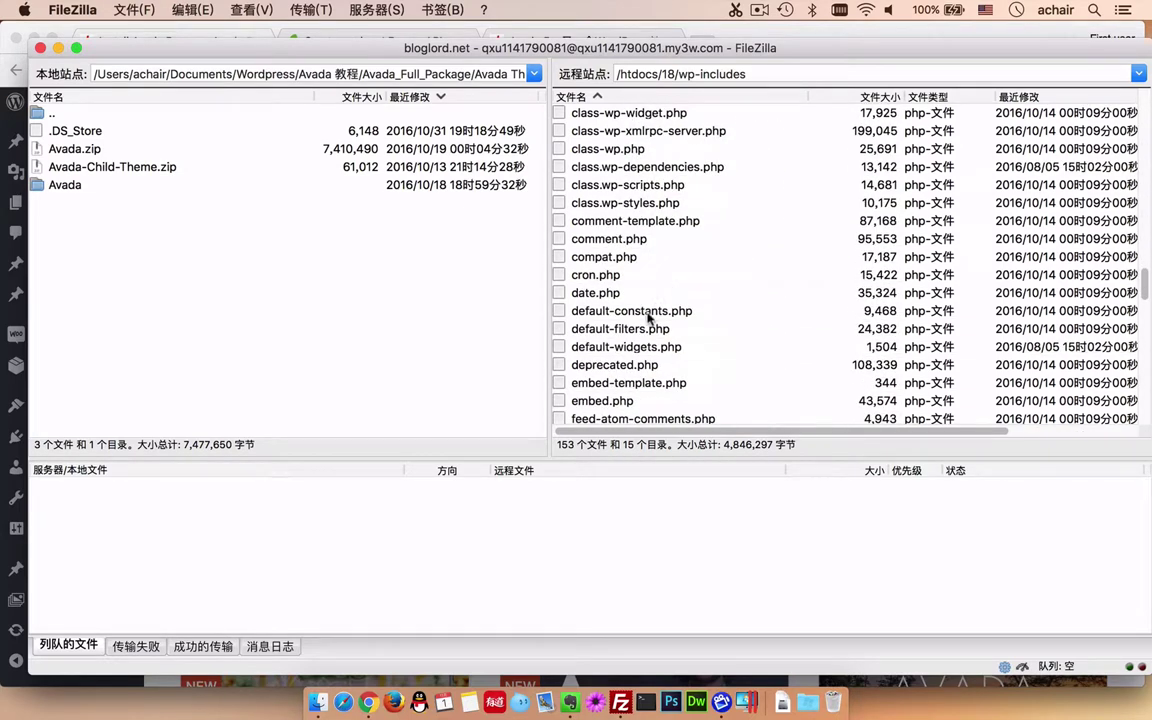
{"action": "right_click", "coordinate": [648, 317]}
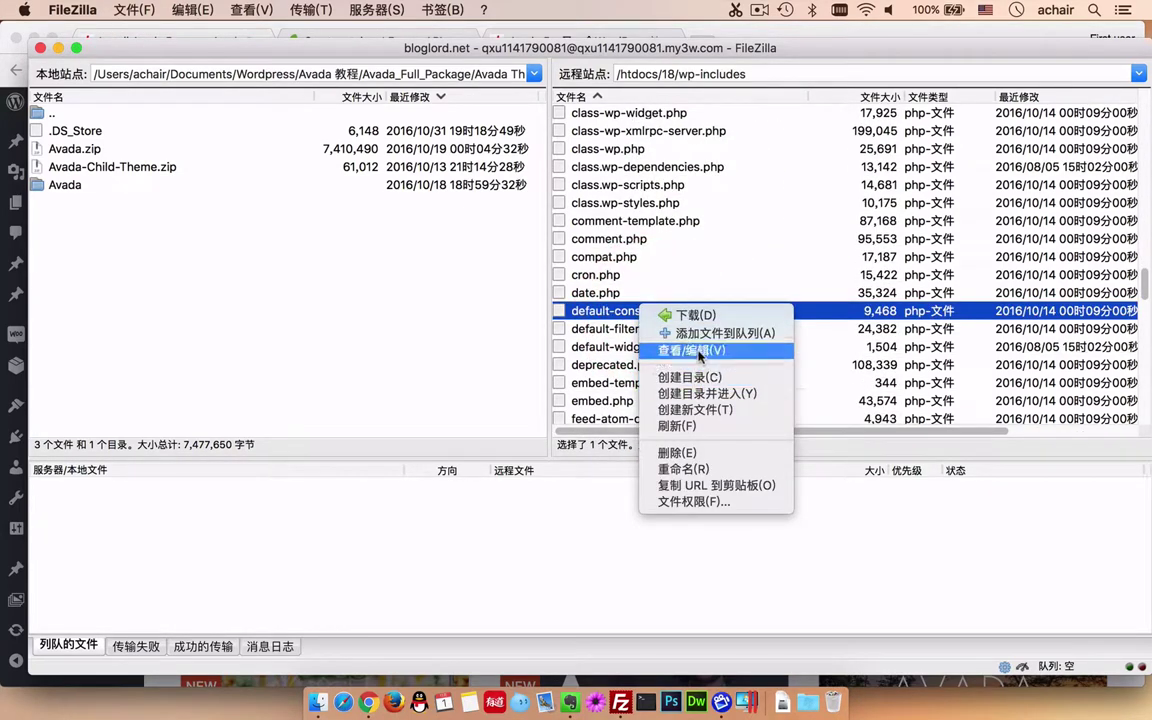
{"action": "left_click", "coordinate": [697, 352]}
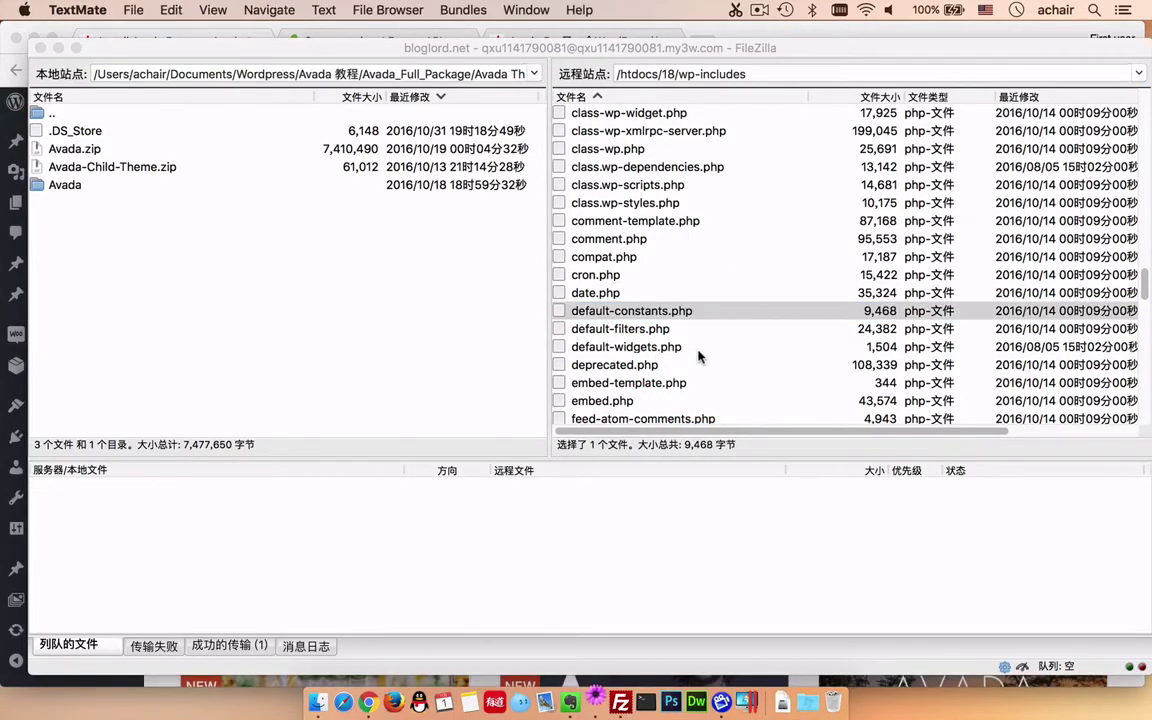
Step: Set the non-multisite WP_MEMORY_LIMIT fallback to 512M in default-constants.php and upload the saved file back to the server
{"action": "scroll", "coordinate": [698, 346], "scroll_direction": "down", "scroll_amount": 10}
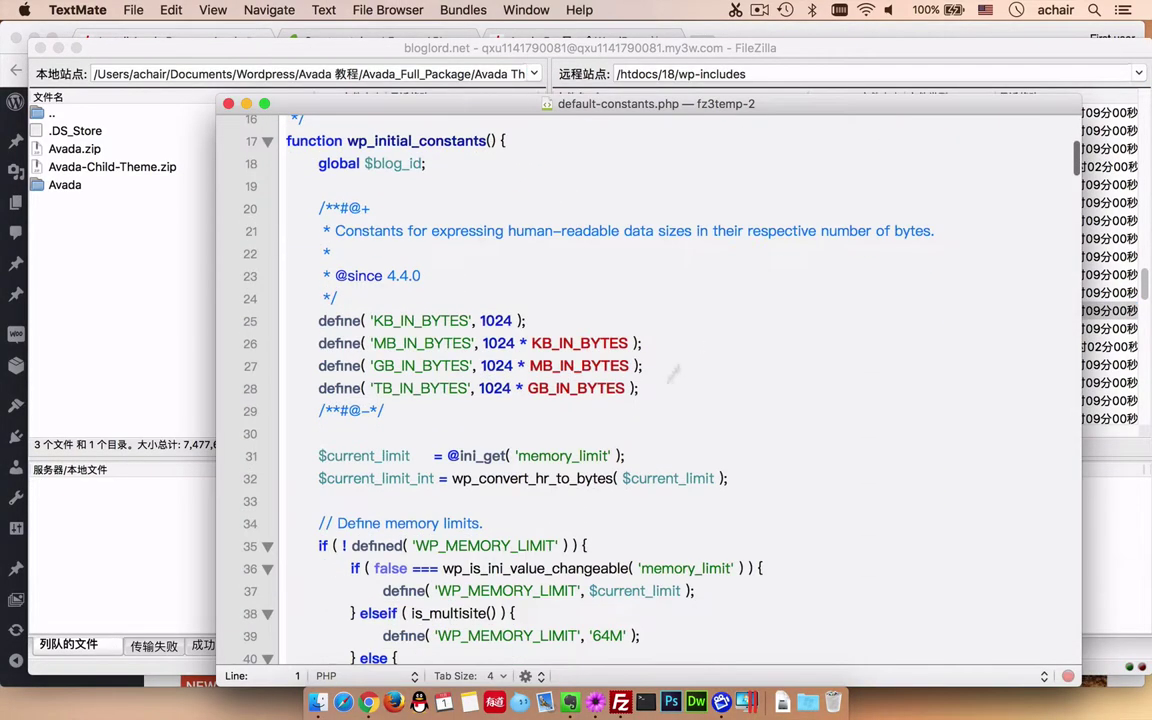
{"action": "left_click", "coordinate": [609, 458]}
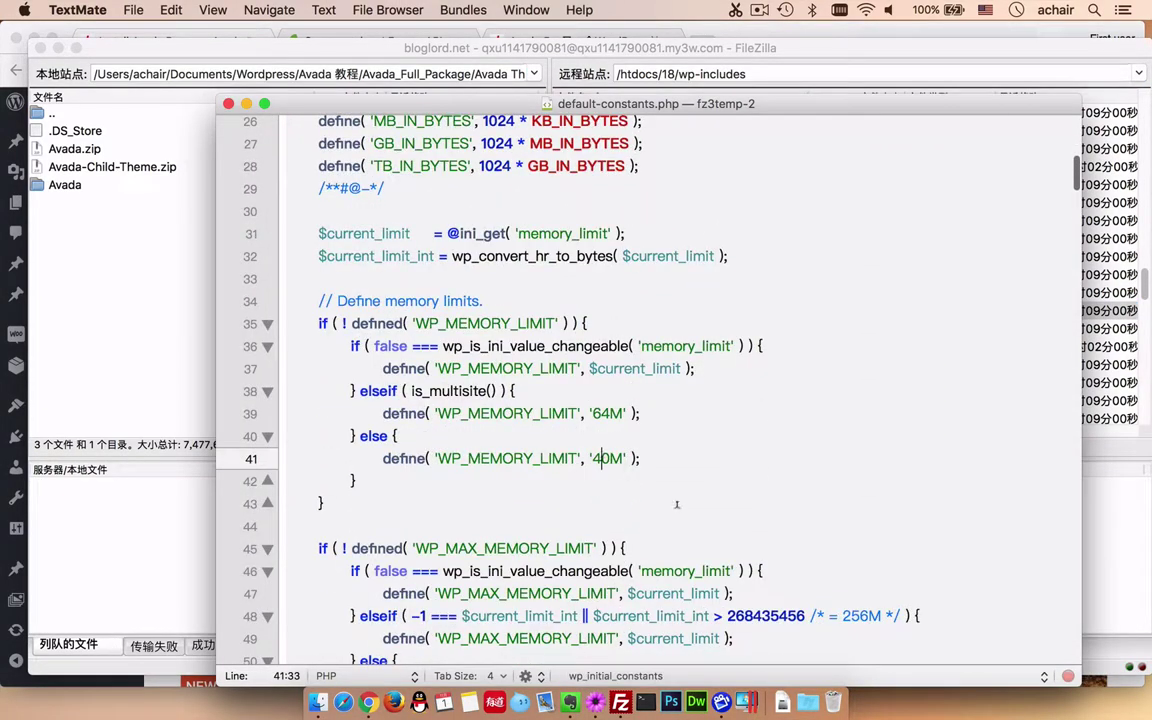
{"action": "key", "text": "BackSpace"}
{"action": "key", "text": "BackSpace"}
{"action": "type", "text": "512"}
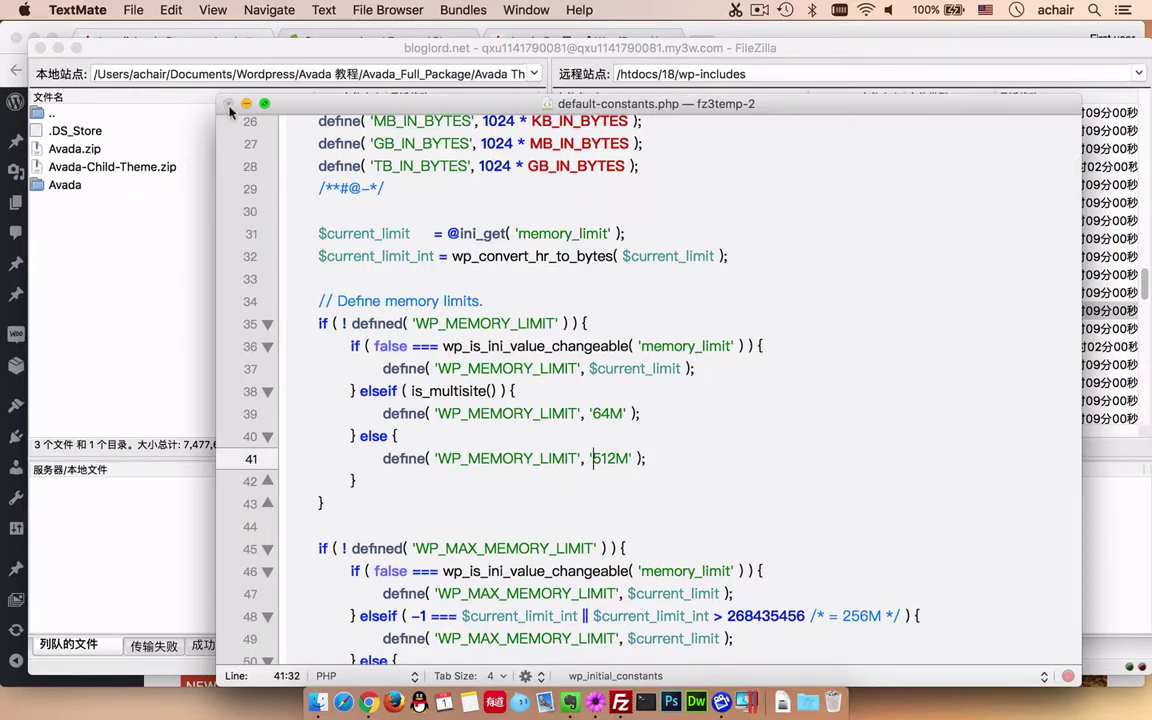
{"action": "left_click", "coordinate": [229, 104]}
{"action": "left_click", "coordinate": [785, 204]}
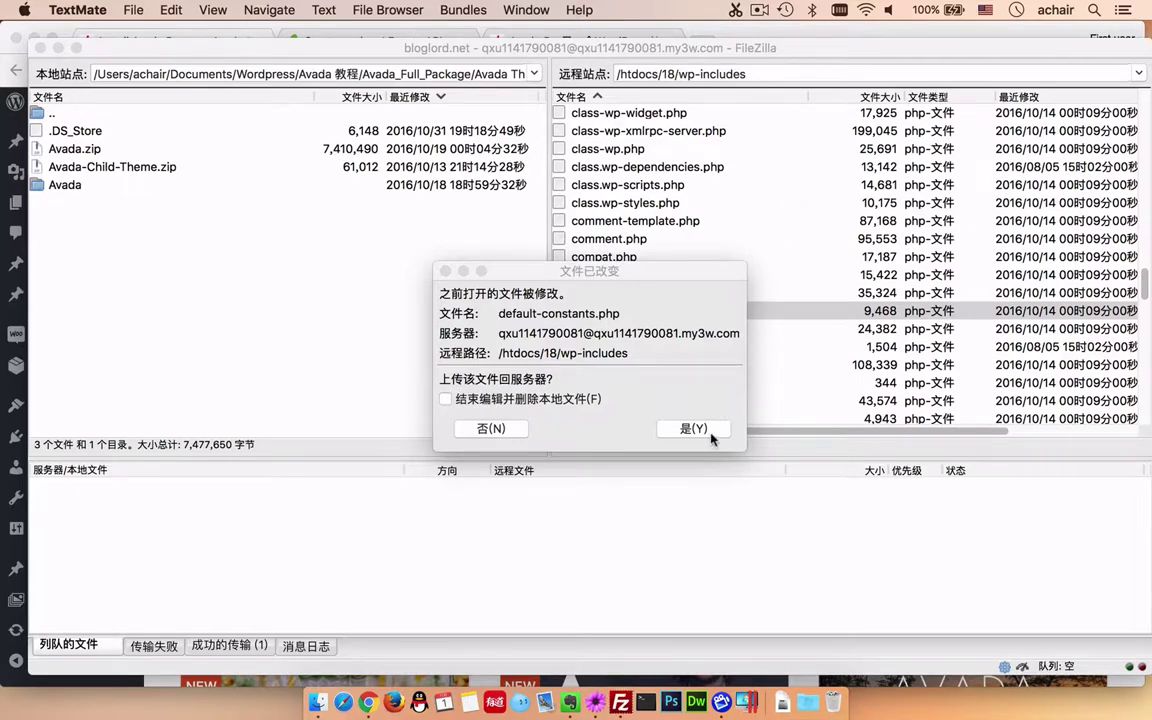
{"action": "left_click", "coordinate": [693, 428]}
Step: Switch to Chrome and install the Avada Classic demo, accepting the import warning
{"action": "left_click", "coordinate": [370, 706]}
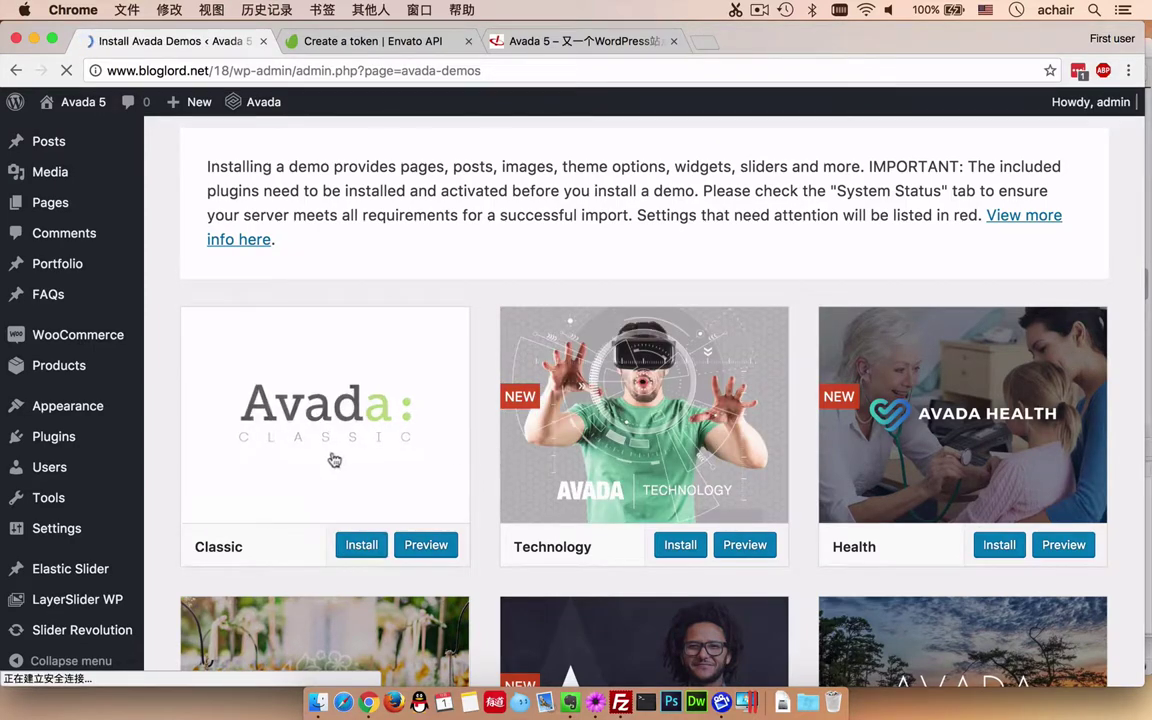
{"action": "left_click", "coordinate": [361, 544]}
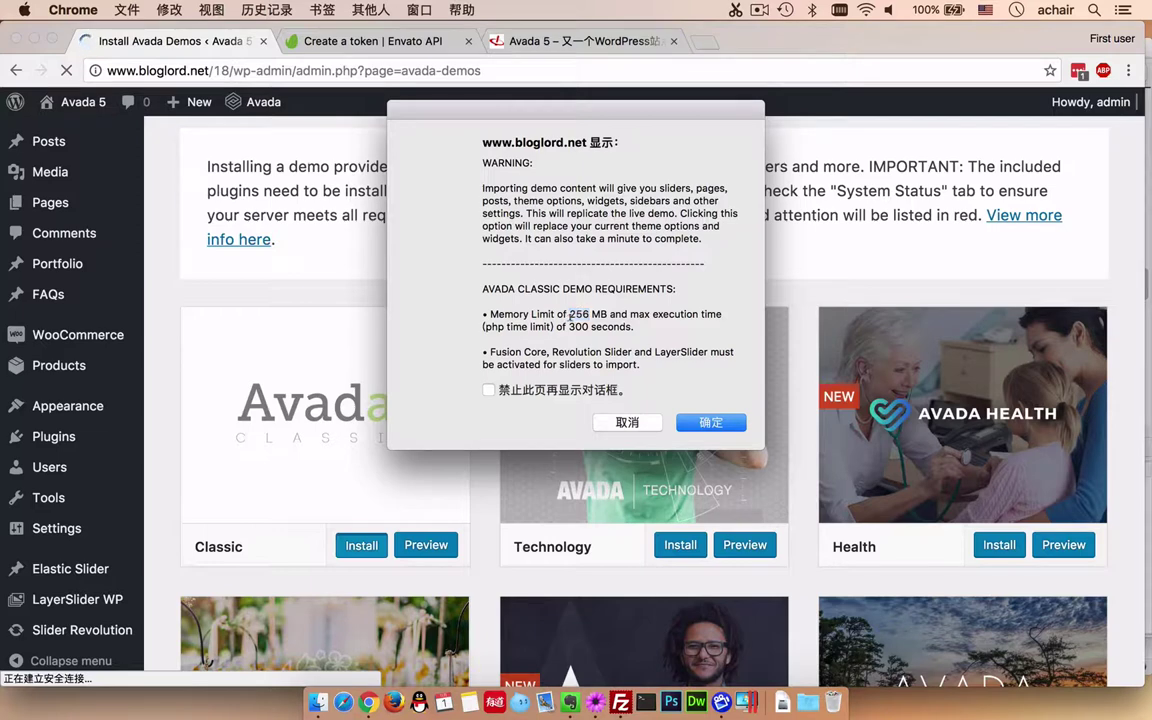
{"action": "left_click_drag", "start_coordinate": [501, 349], "coordinate": [689, 363]}
{"action": "left_click", "coordinate": [708, 422]}
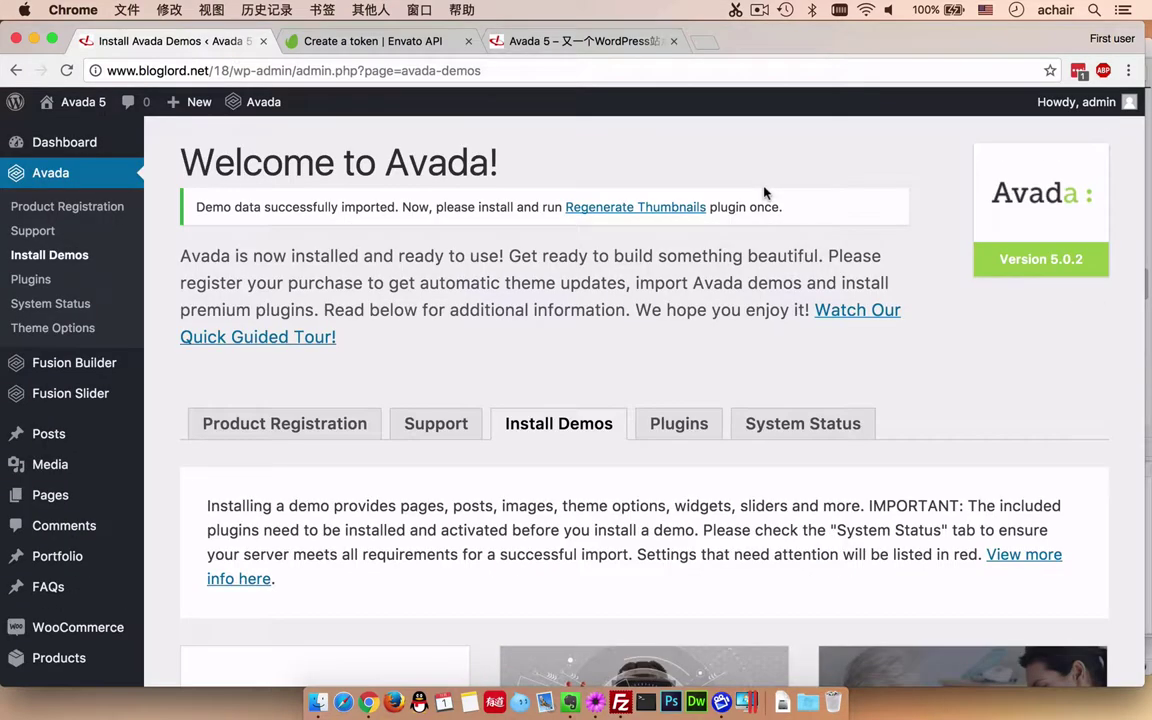
Step: Read the demo import notice about the Regenerate Thumbnails plugin on the Avada demos page
{"action": "scroll", "coordinate": [677, 383], "scroll_direction": "down", "scroll_amount": 5}
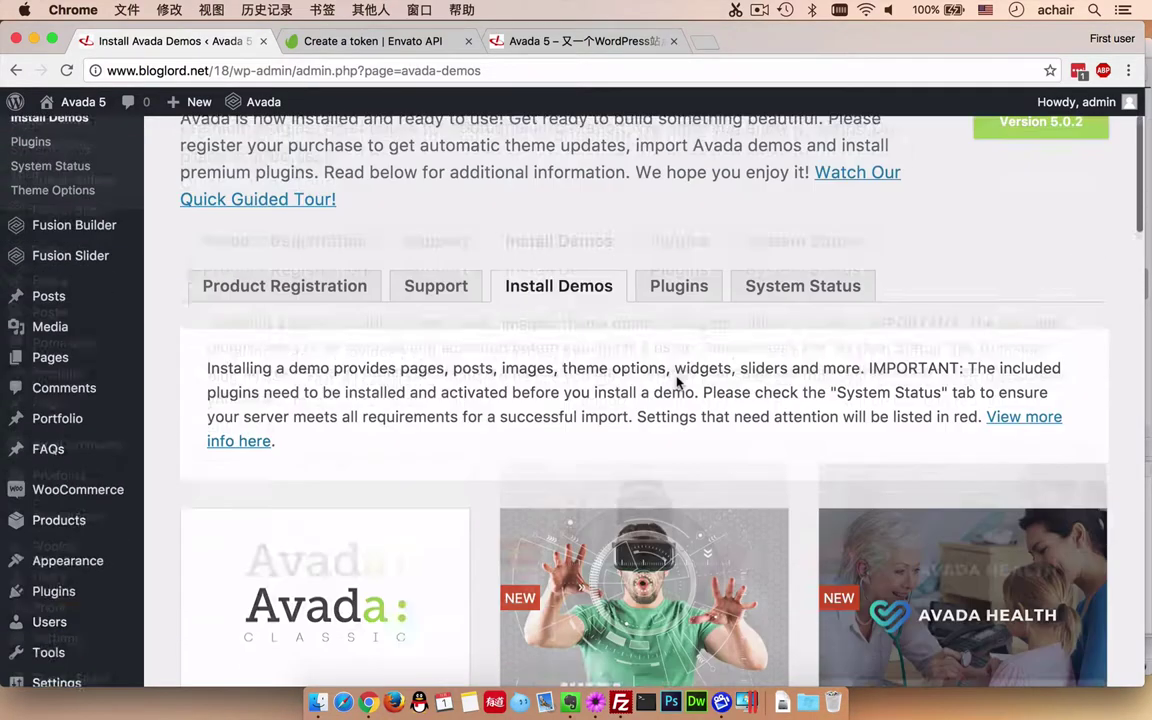
{"action": "scroll", "coordinate": [677, 383], "scroll_direction": "up", "scroll_amount": 5}
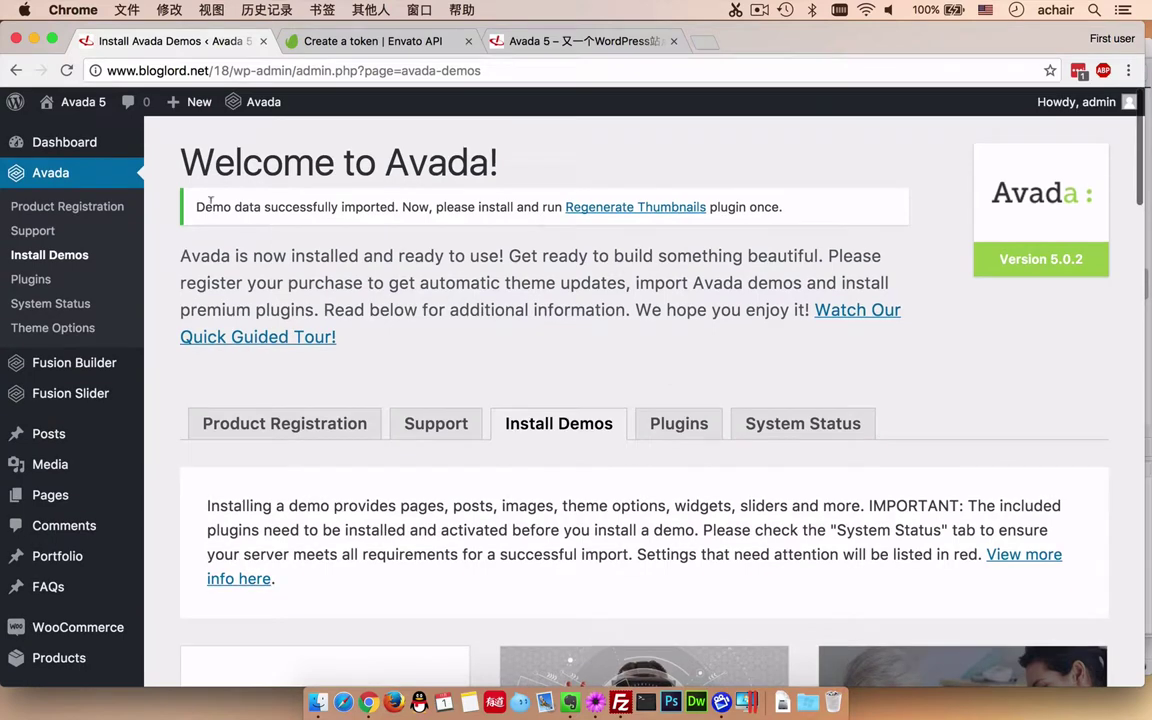
{"action": "left_click_drag", "start_coordinate": [207, 198], "coordinate": [707, 207]}
{"action": "left_click", "coordinate": [725, 216]}
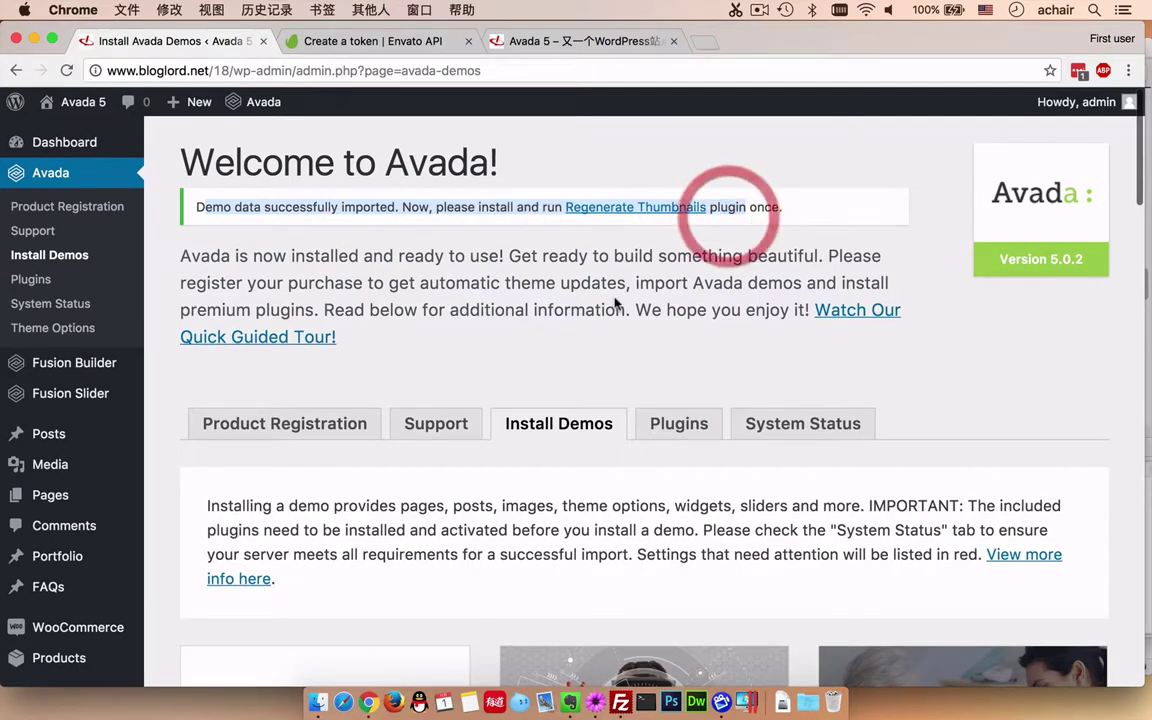
Step: Examine the site's front page and its navigation submenus, and open the Portfolio Info Page
{"action": "left_click", "coordinate": [545, 41]}
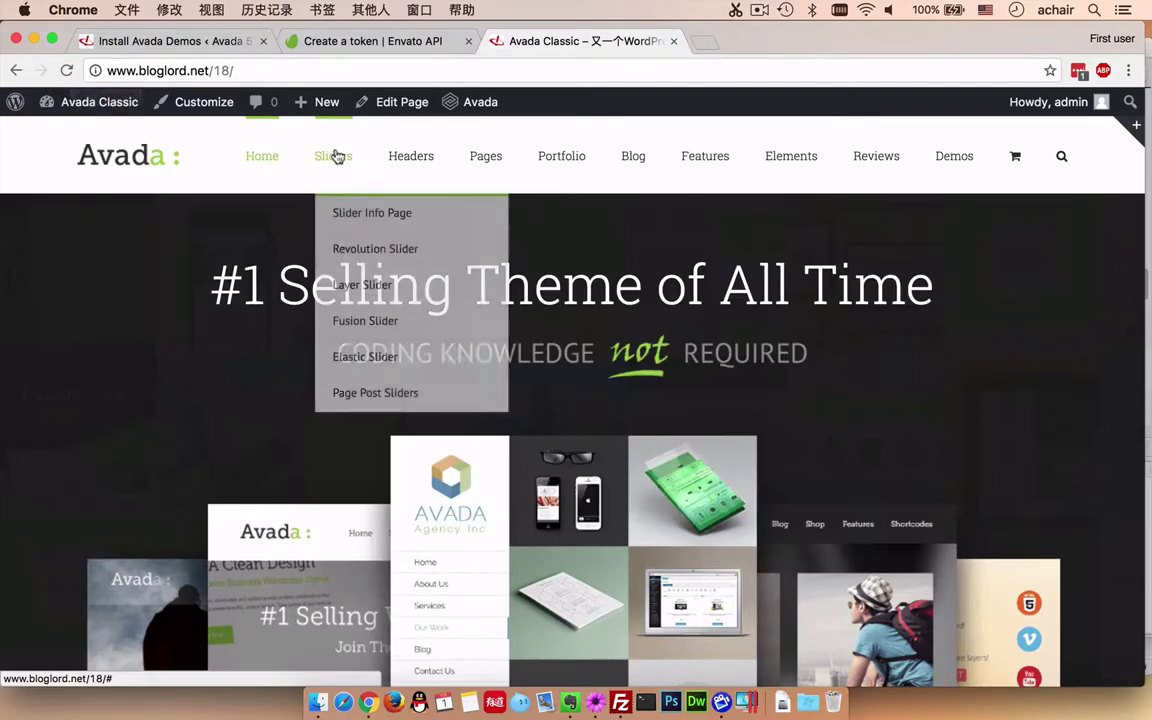
{"action": "mouse_move", "coordinate": [561, 156]}
{"action": "scroll", "coordinate": [591, 368], "scroll_direction": "down", "scroll_amount": 10}
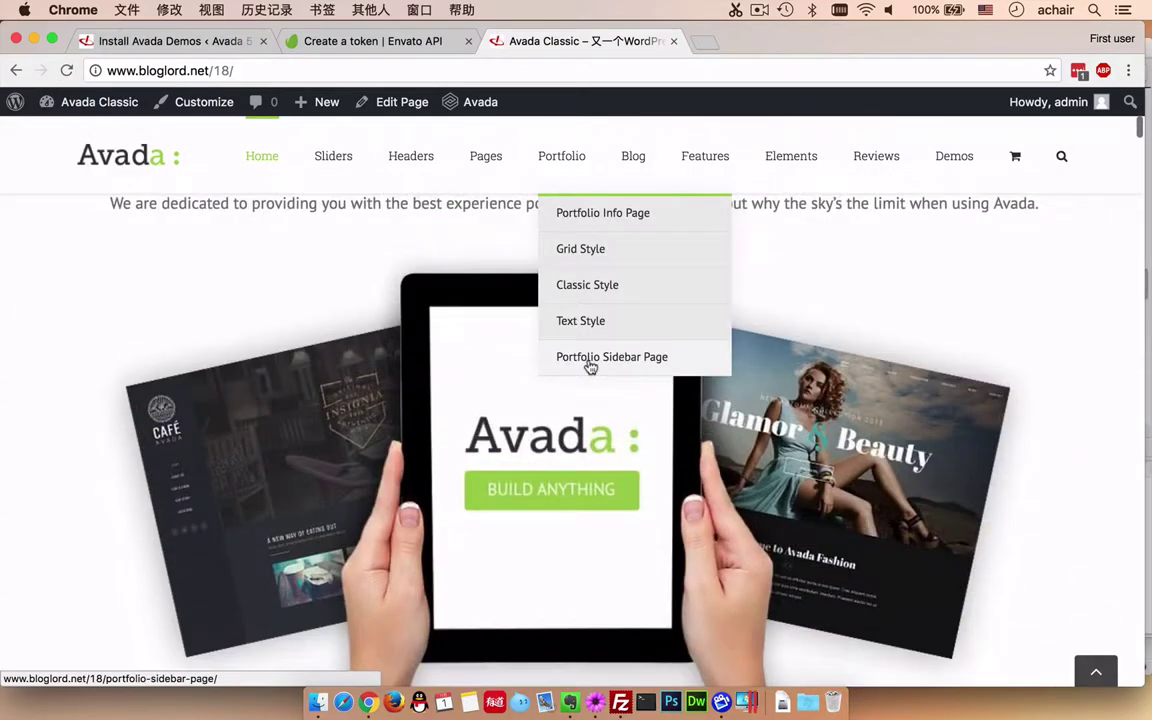
{"action": "scroll", "coordinate": [591, 368], "scroll_direction": "down", "scroll_amount": 3}
{"action": "scroll", "coordinate": [838, 468], "scroll_direction": "down", "scroll_amount": 10}
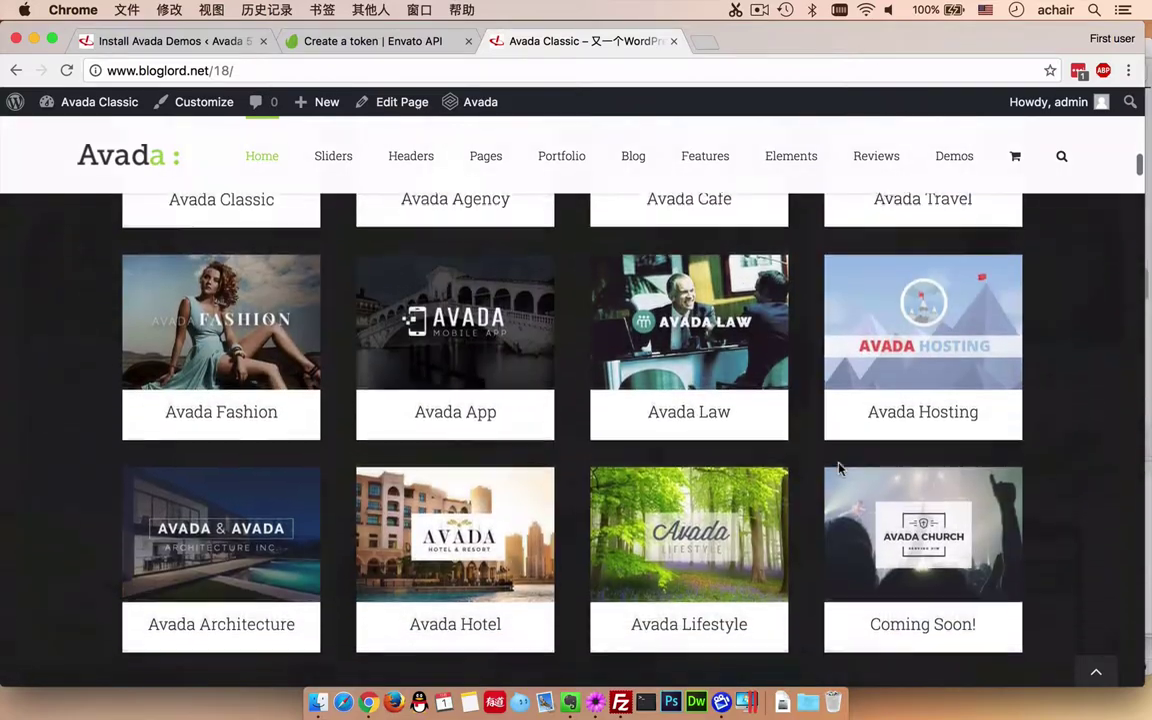
{"action": "scroll", "coordinate": [838, 468], "scroll_direction": "down", "scroll_amount": 10}
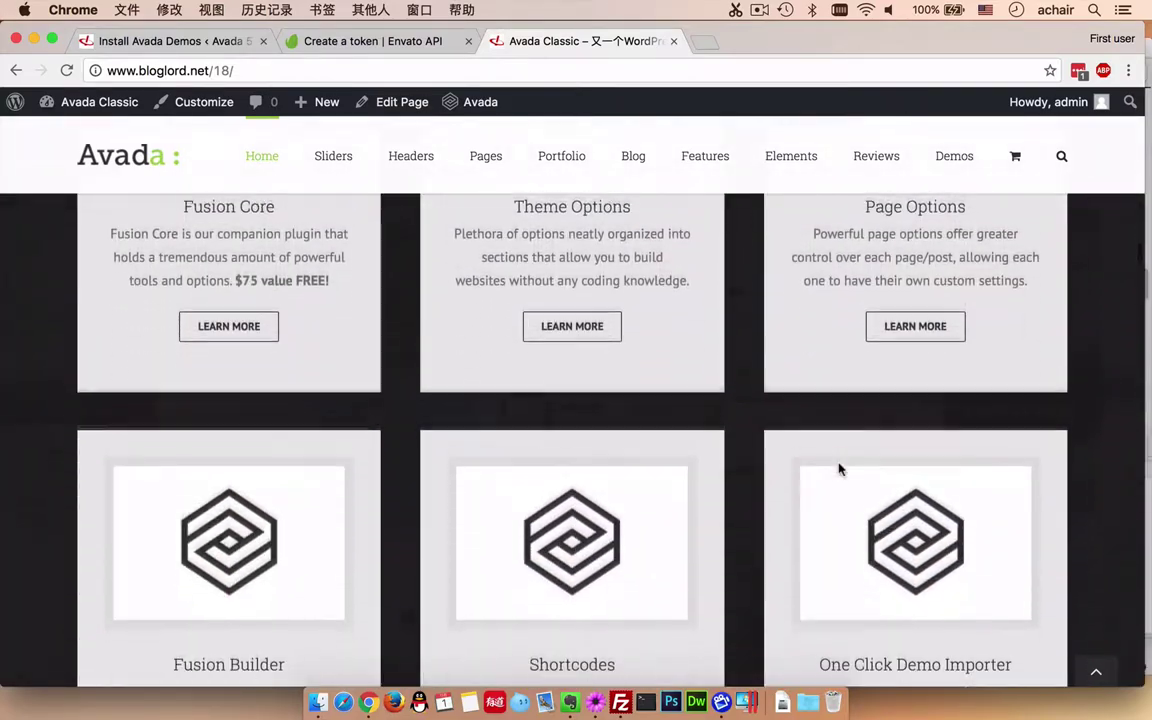
{"action": "scroll", "coordinate": [838, 468], "scroll_direction": "down", "scroll_amount": 5}
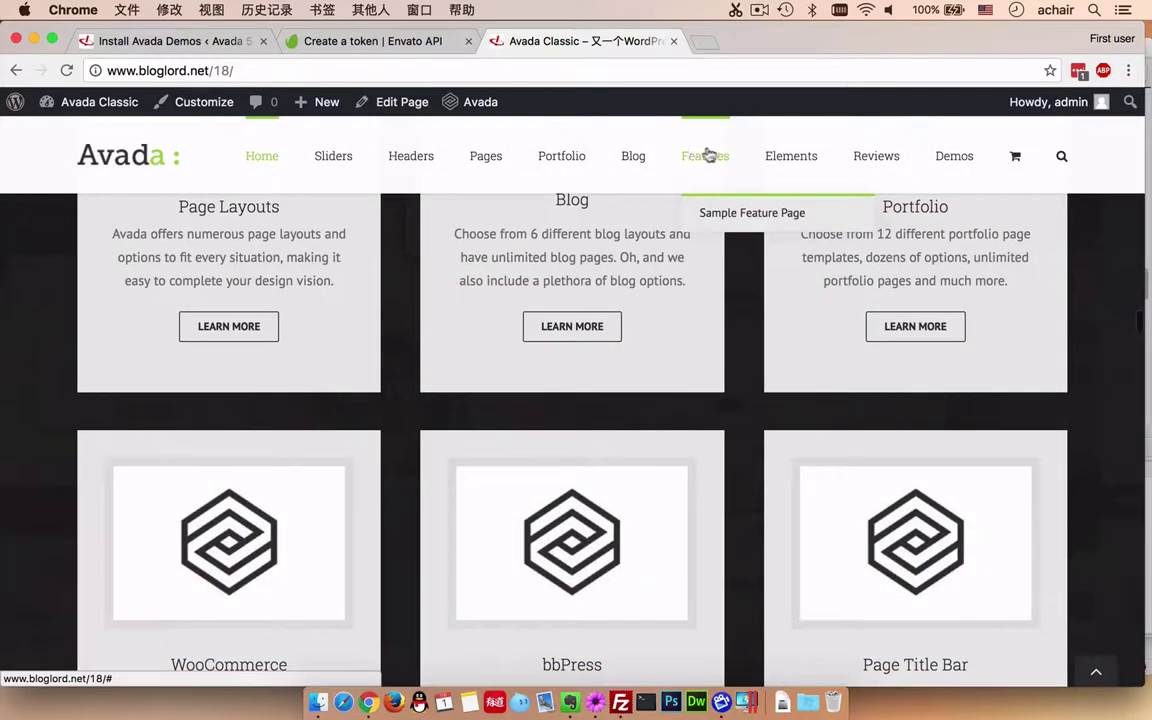
{"action": "mouse_move", "coordinate": [830, 158]}
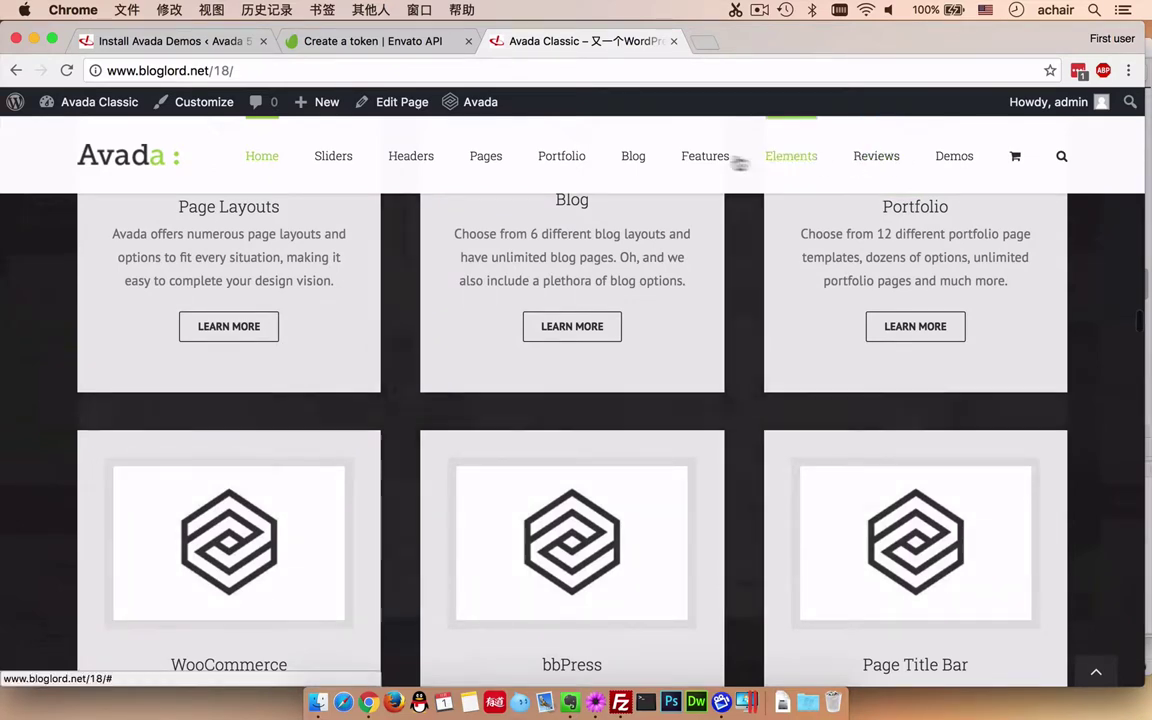
{"action": "mouse_move", "coordinate": [614, 168]}
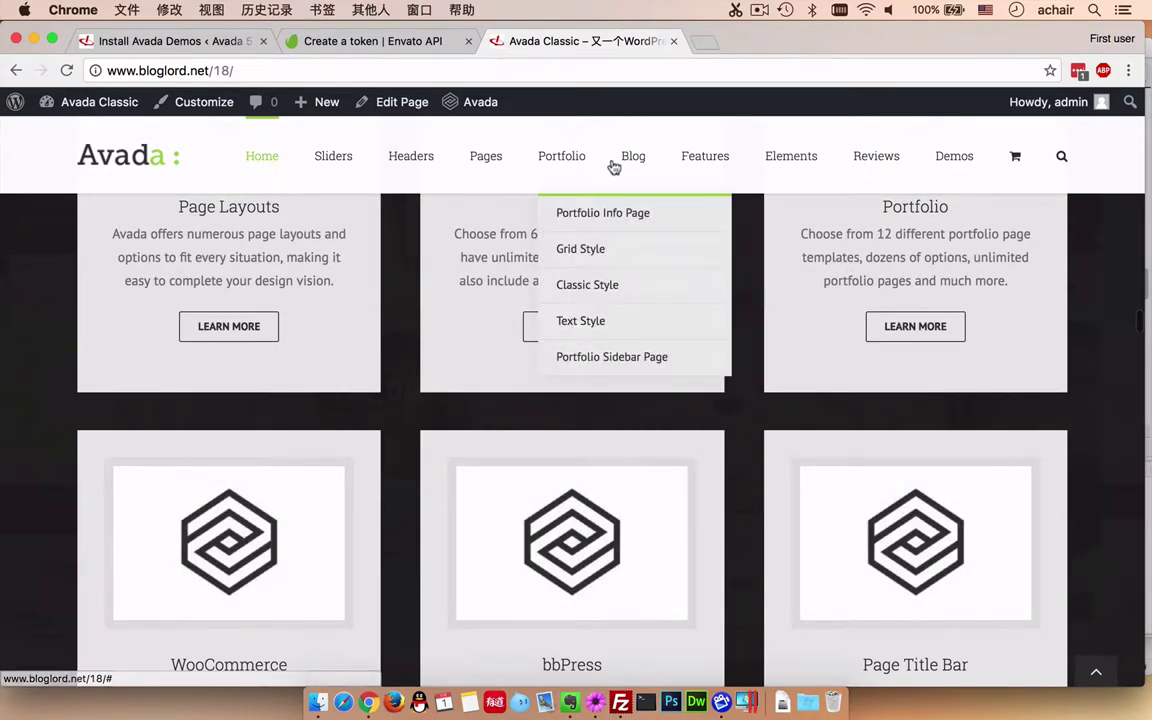
{"action": "left_click", "coordinate": [573, 216]}
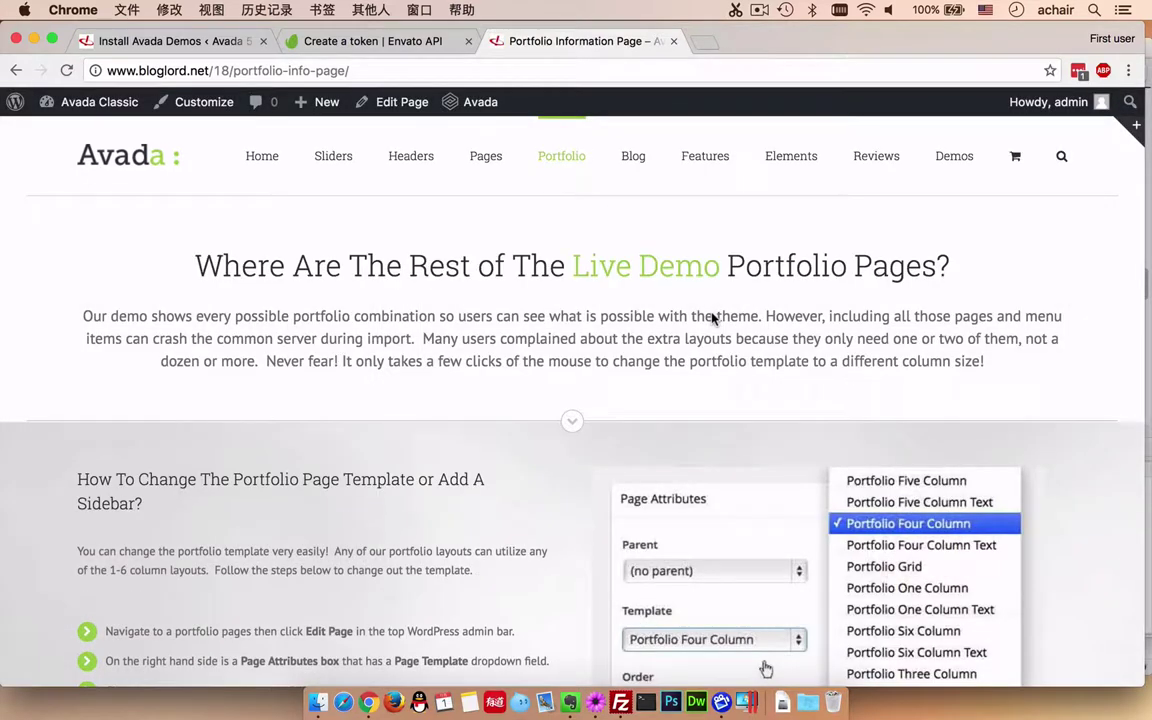
Step: Disable "Show Toolbar when viewing site" in the admin user's profile and update the profile
{"action": "mouse_move", "coordinate": [975, 102]}
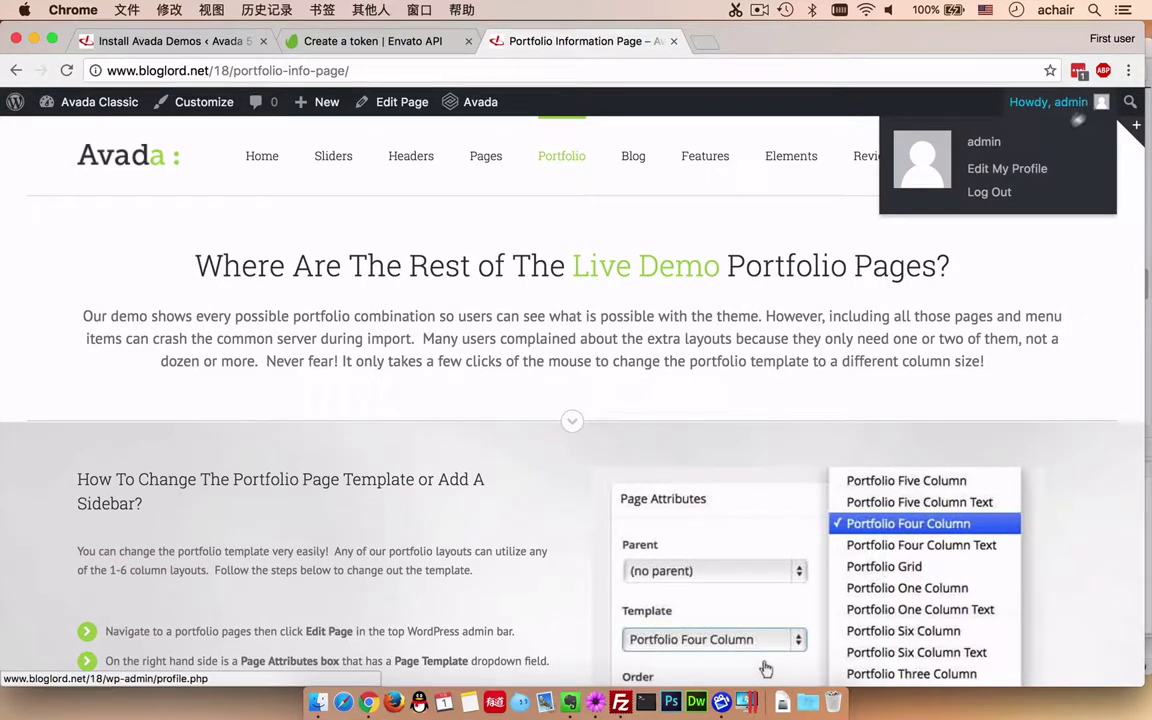
{"action": "left_click", "coordinate": [1024, 172]}
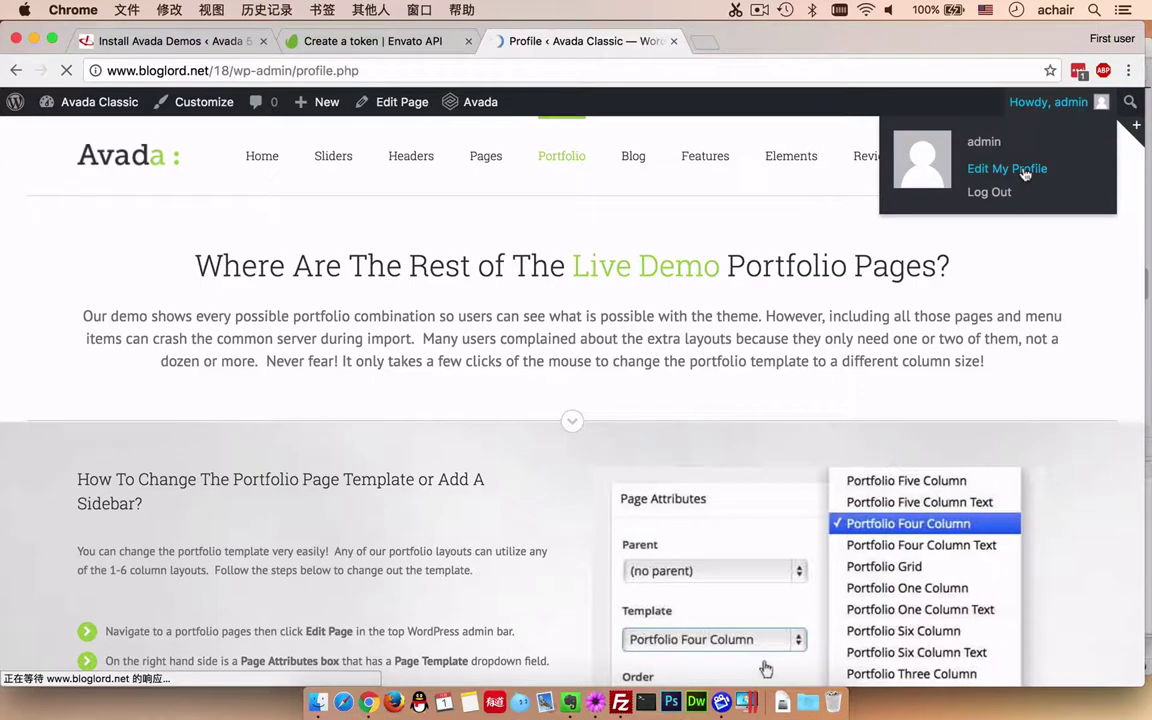
{"action": "scroll", "coordinate": [563, 342], "scroll_direction": "down", "scroll_amount": 3}
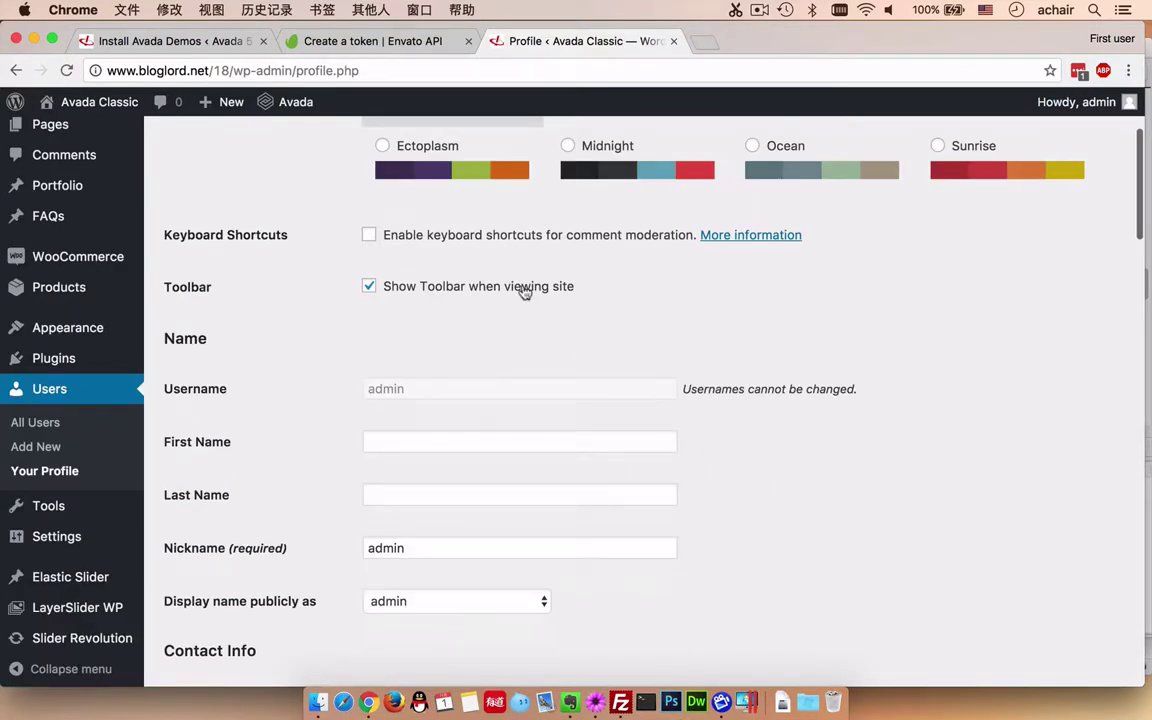
{"action": "scroll", "coordinate": [604, 468], "scroll_direction": "down", "scroll_amount": 15}
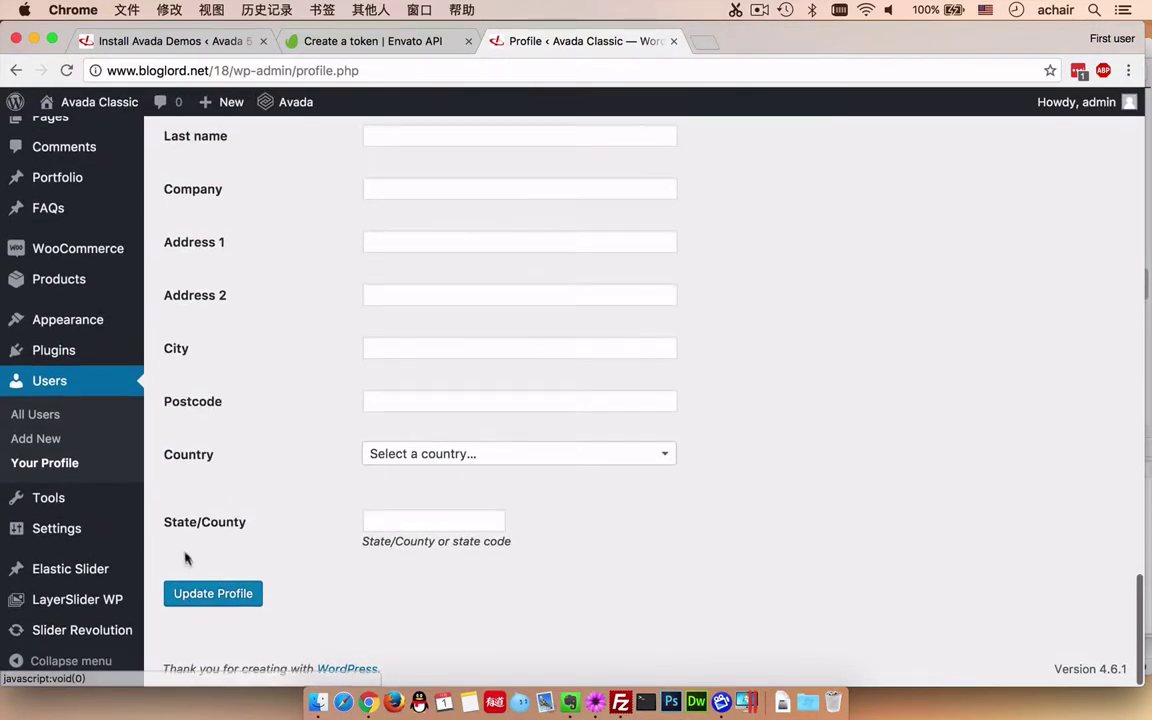
{"action": "left_click", "coordinate": [205, 593]}
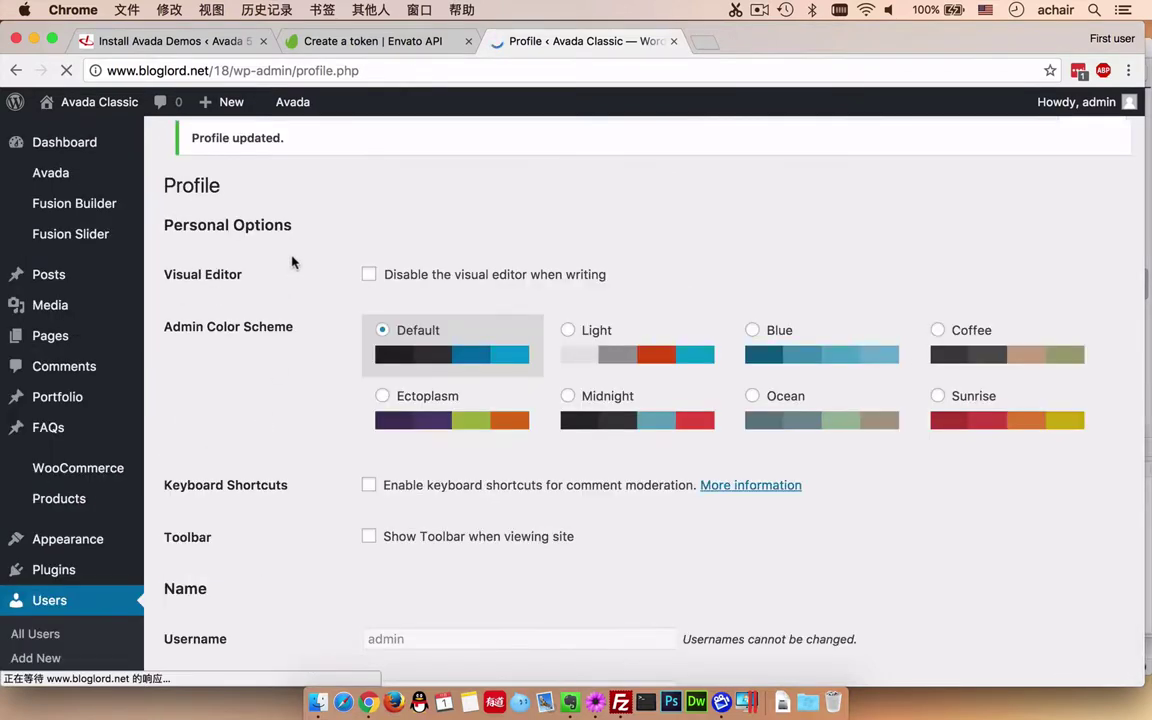
Step: Visit the site's front page and view its Slider Info Page, Revolution Slider and Layer Slider demo pages
{"action": "mouse_move", "coordinate": [100, 104]}
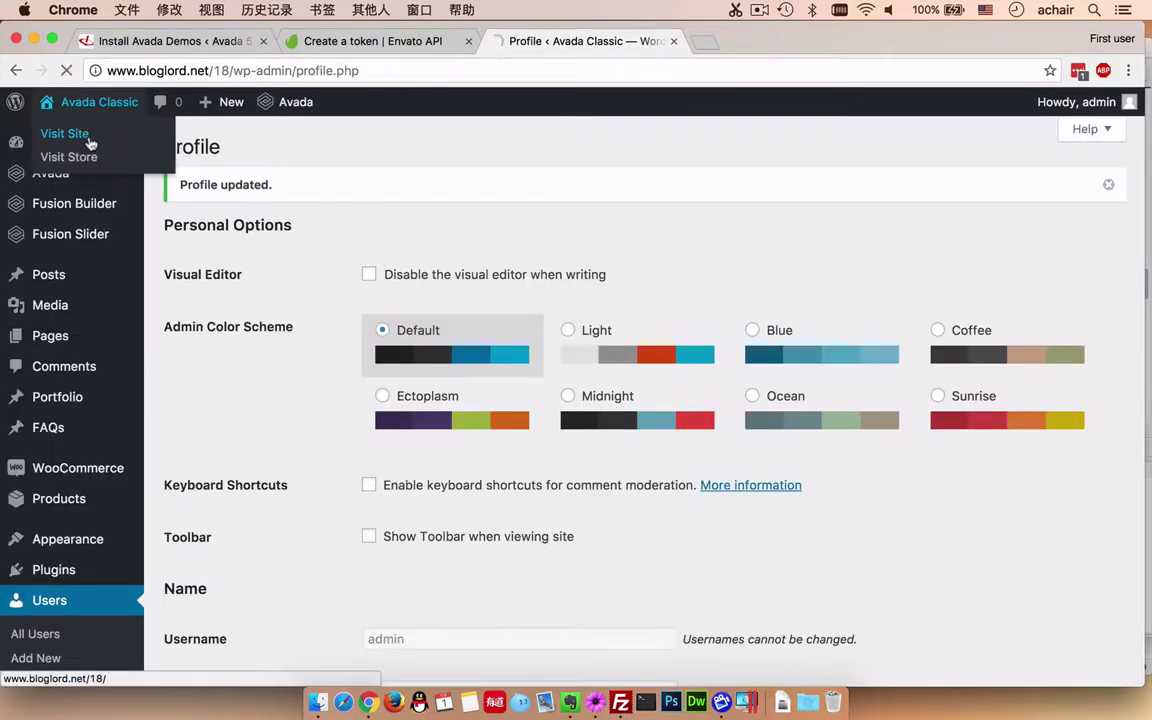
{"action": "left_click", "coordinate": [90, 143]}
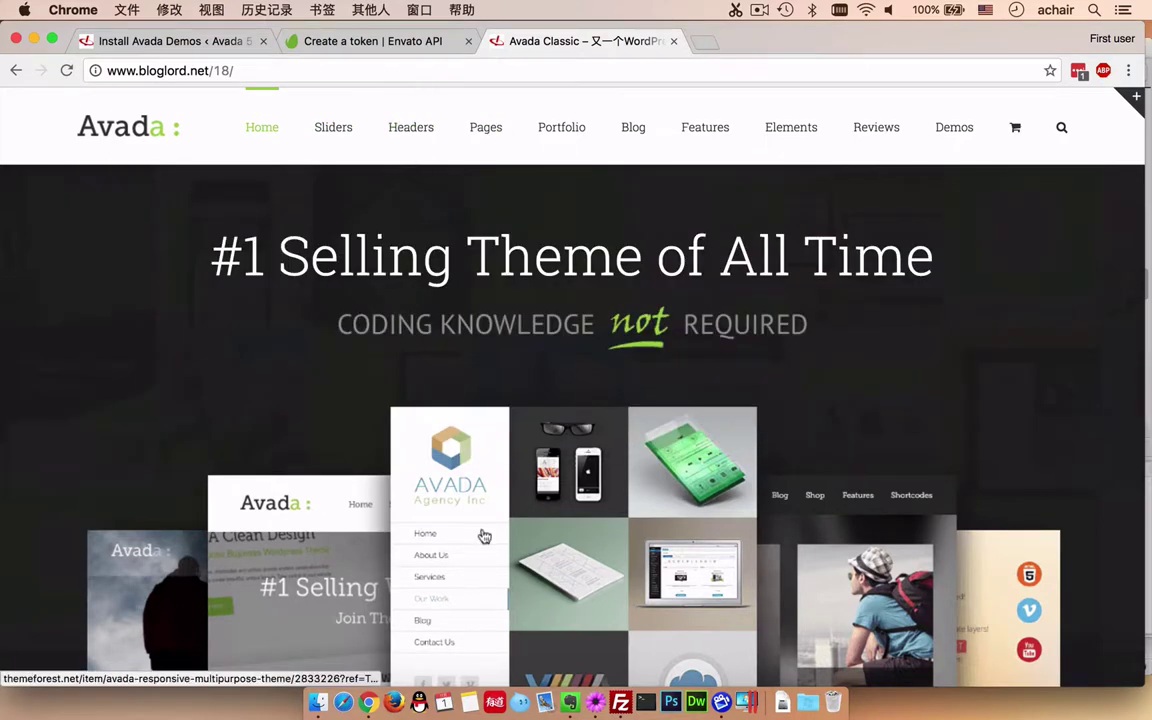
{"action": "mouse_move", "coordinate": [302, 116]}
{"action": "mouse_move", "coordinate": [333, 127]}
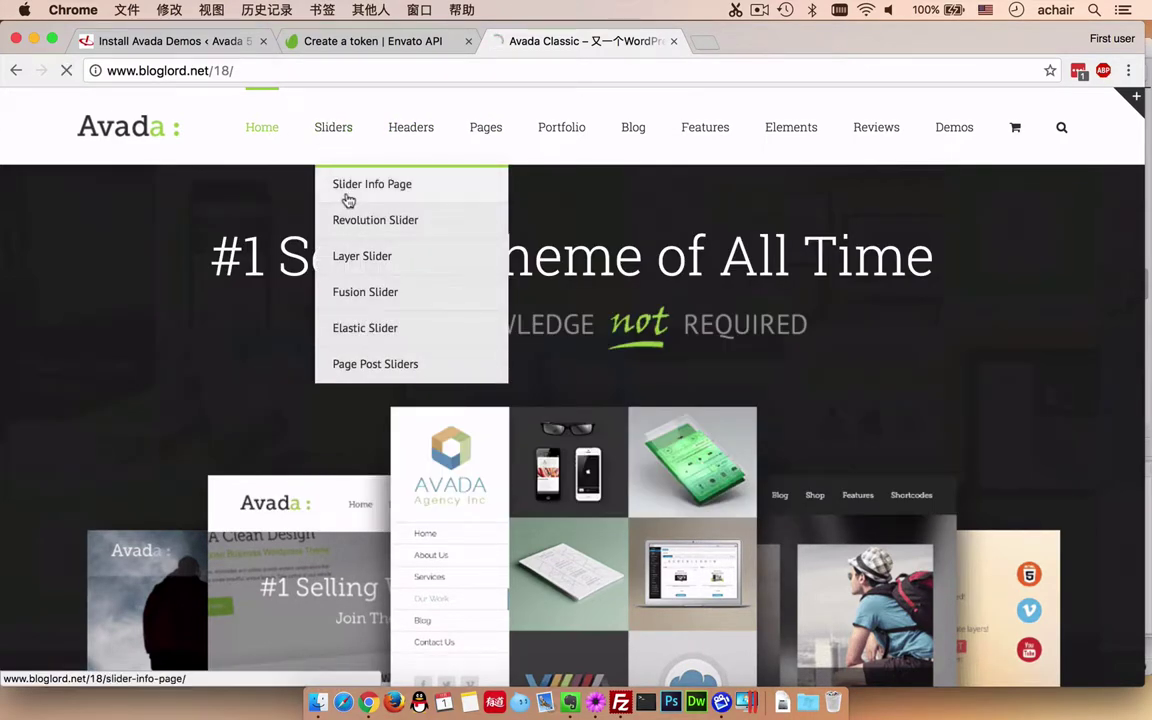
{"action": "left_click", "coordinate": [348, 200]}
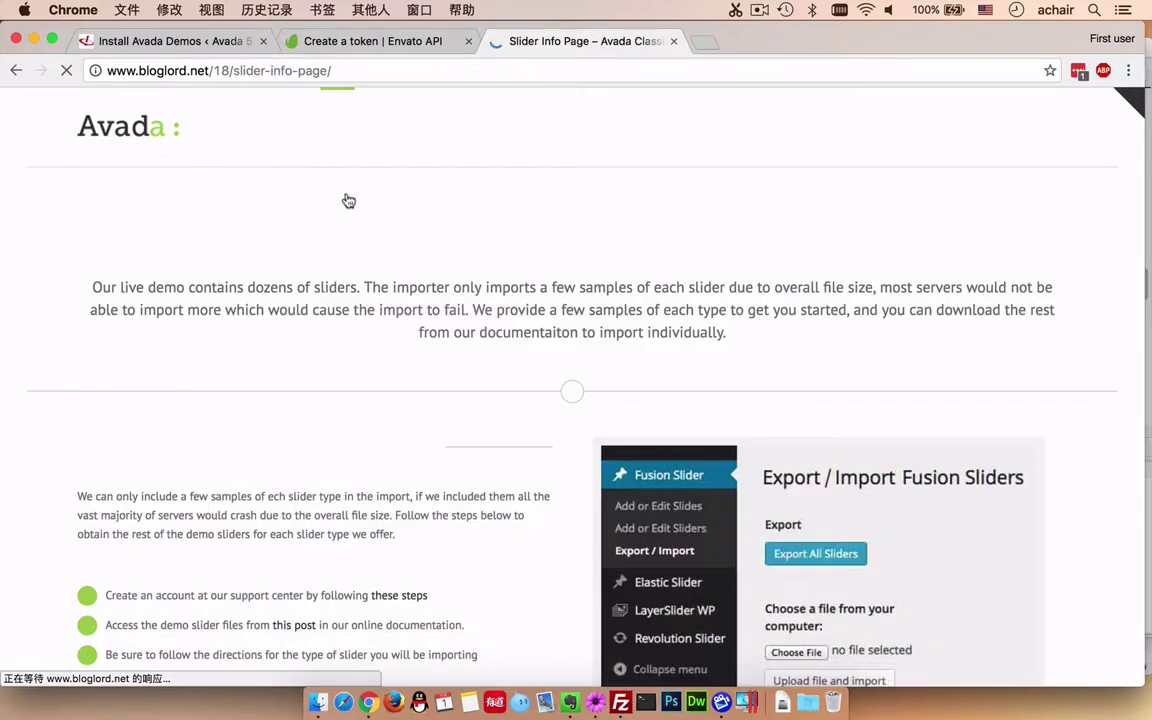
{"action": "mouse_move", "coordinate": [357, 130]}
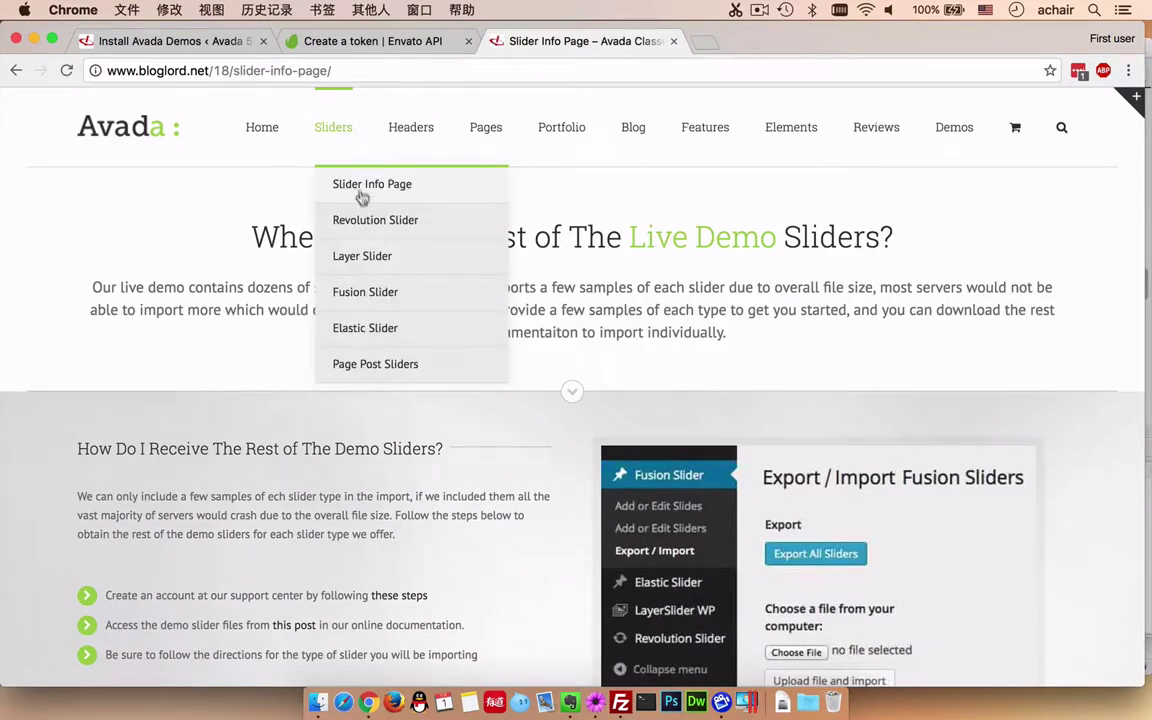
{"action": "left_click", "coordinate": [368, 221]}
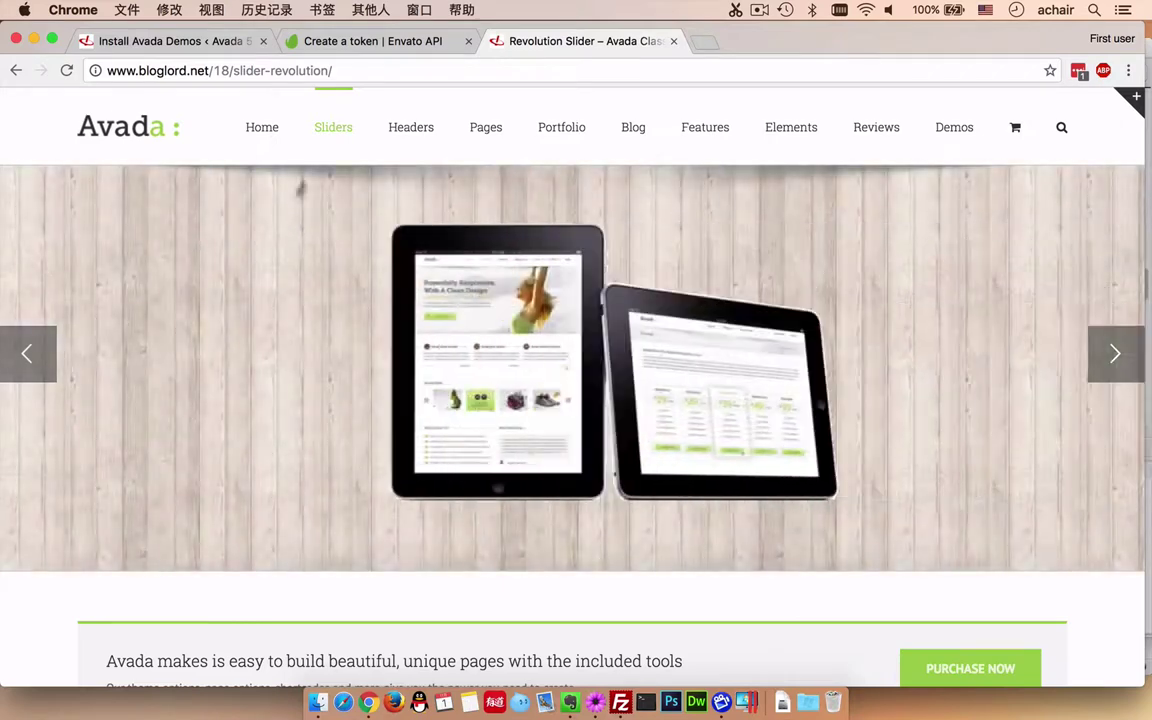
{"action": "mouse_move", "coordinate": [342, 123]}
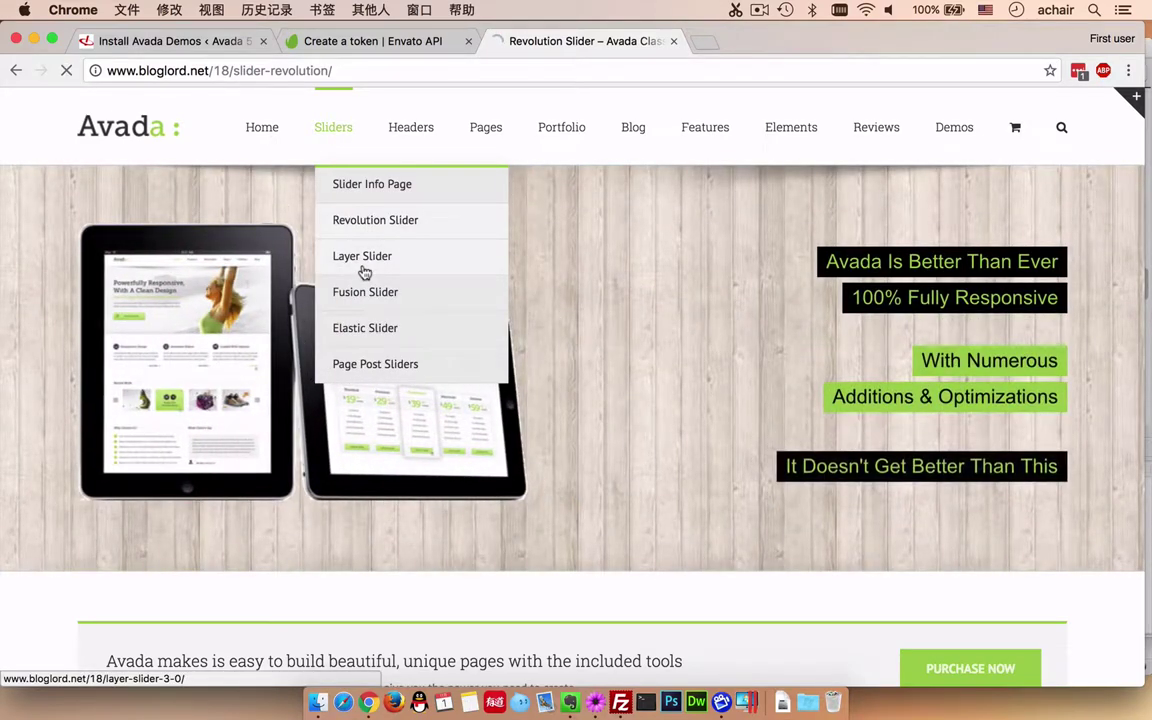
{"action": "left_click", "coordinate": [365, 258]}
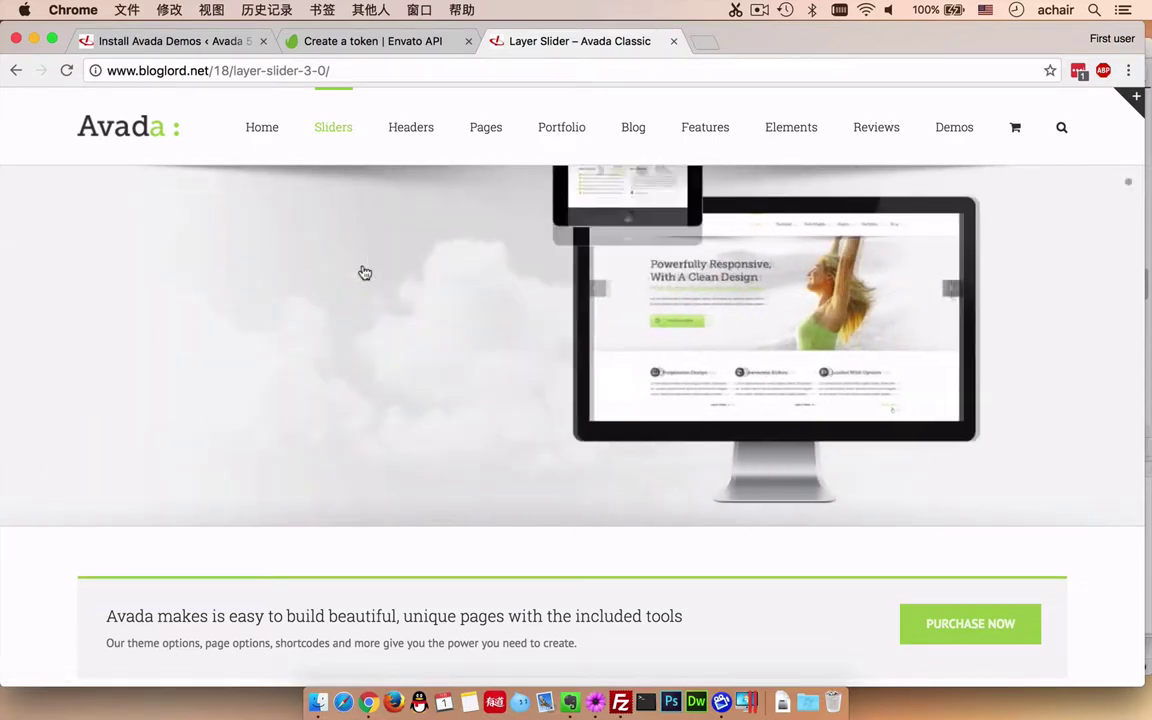
Step: Check the site's Sliders, Headers and Pages navigation, and open About Us Page 1
{"action": "mouse_move", "coordinate": [327, 123]}
{"action": "mouse_move", "coordinate": [370, 299]}
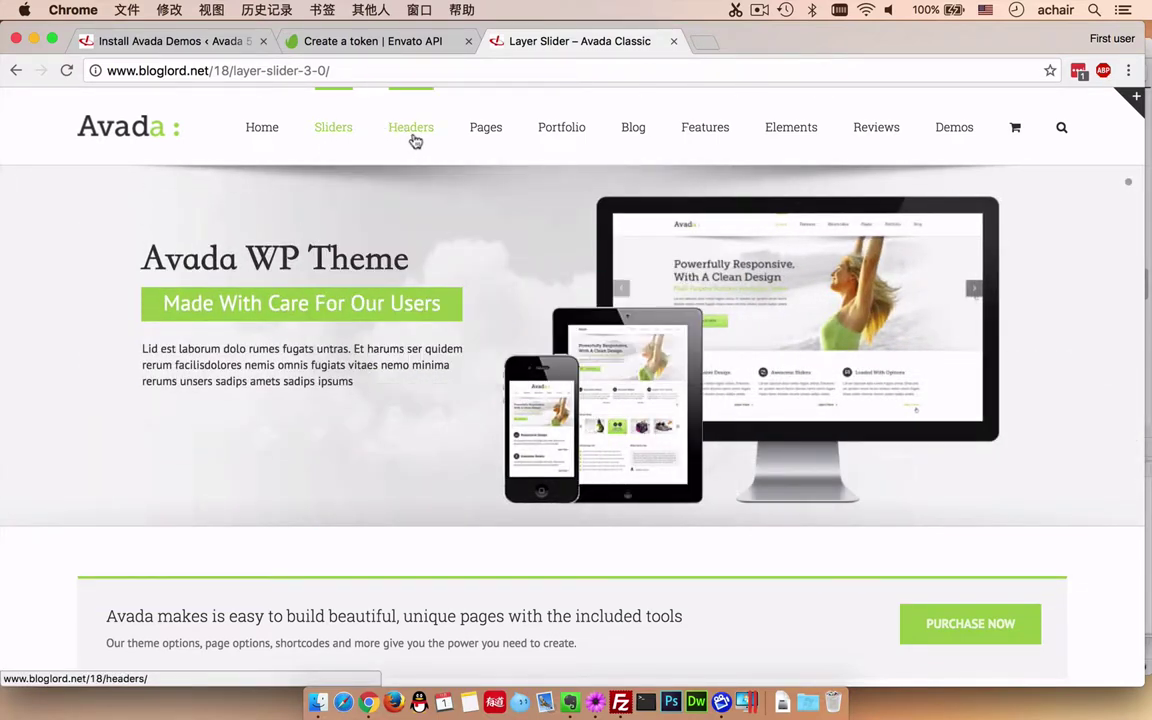
{"action": "mouse_move", "coordinate": [483, 139]}
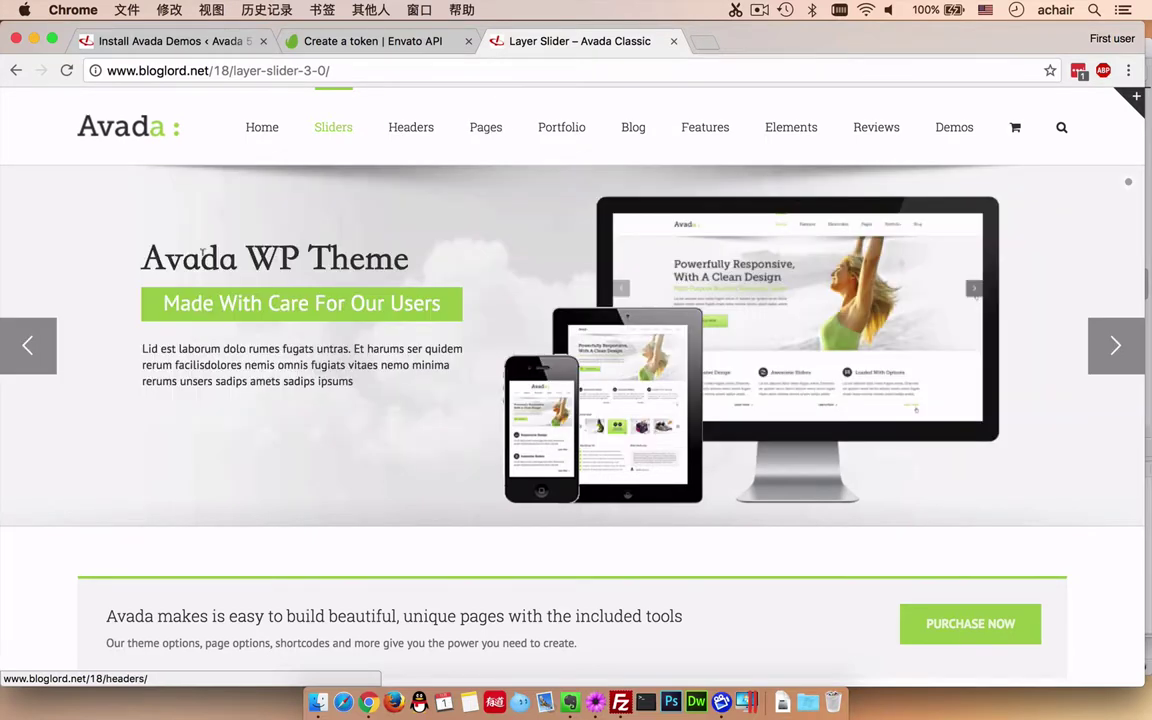
{"action": "left_click", "coordinate": [161, 246]}
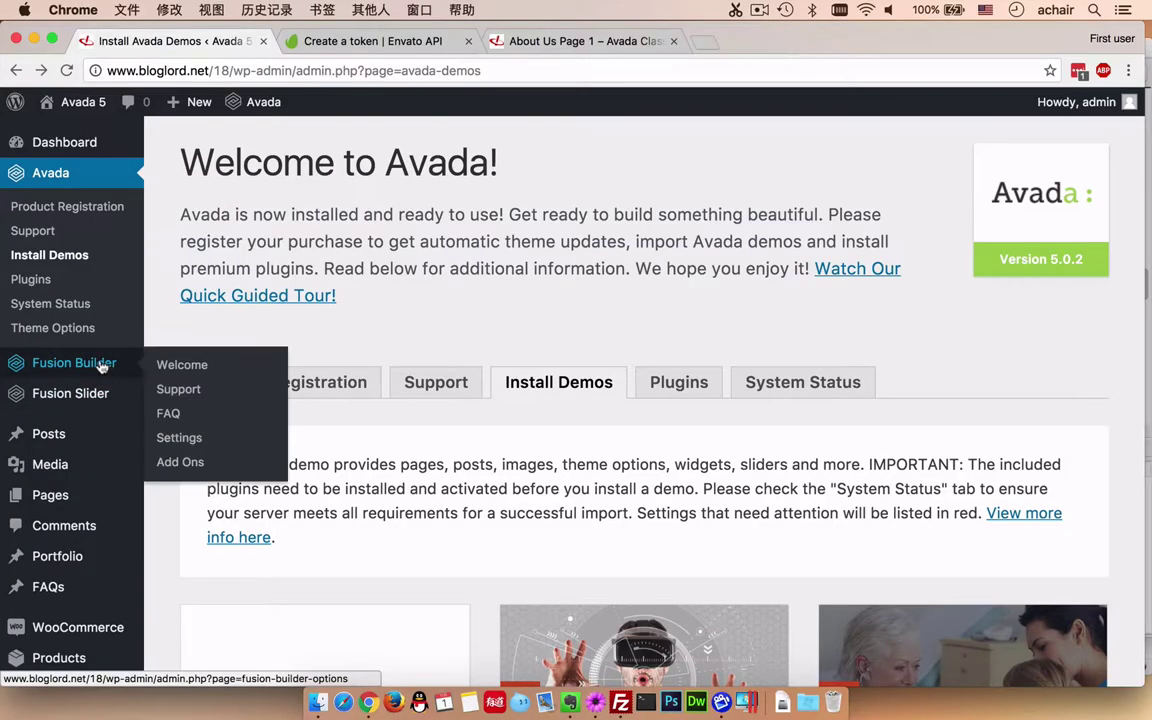
Step: View the Fusion Builder welcome page in the admin, and open the "1 Column Classic" page for editing in Fusion Builder
{"action": "left_click", "coordinate": [100, 365]}
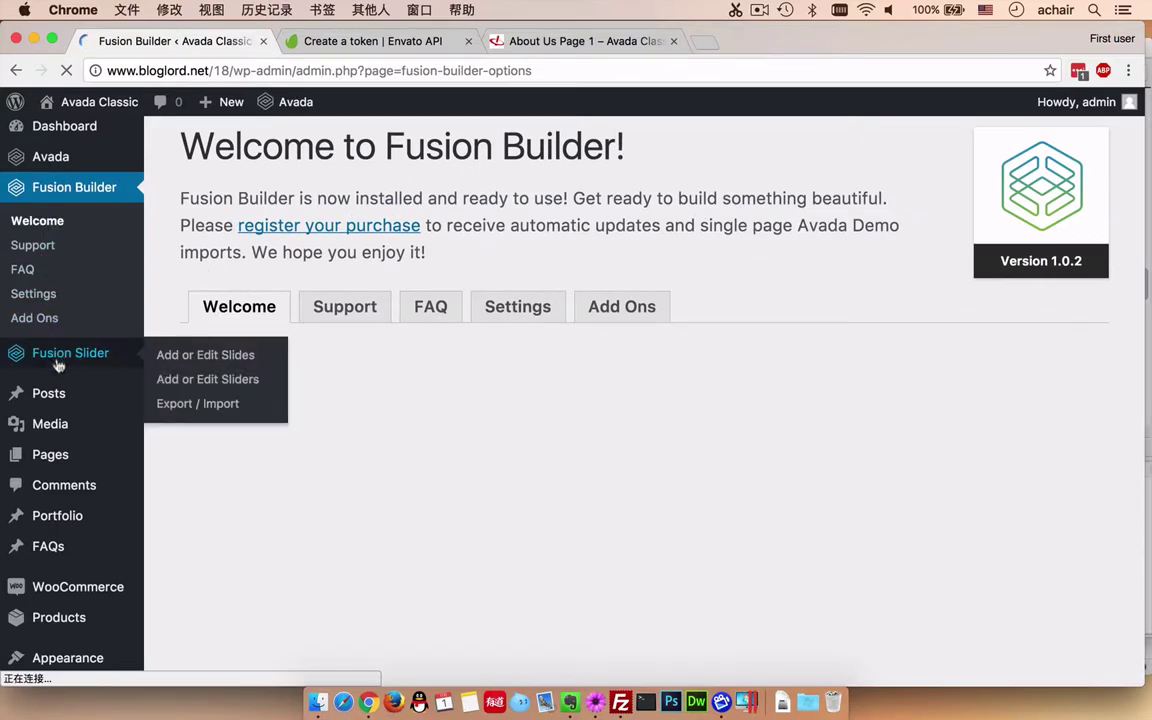
{"action": "left_click", "coordinate": [57, 457]}
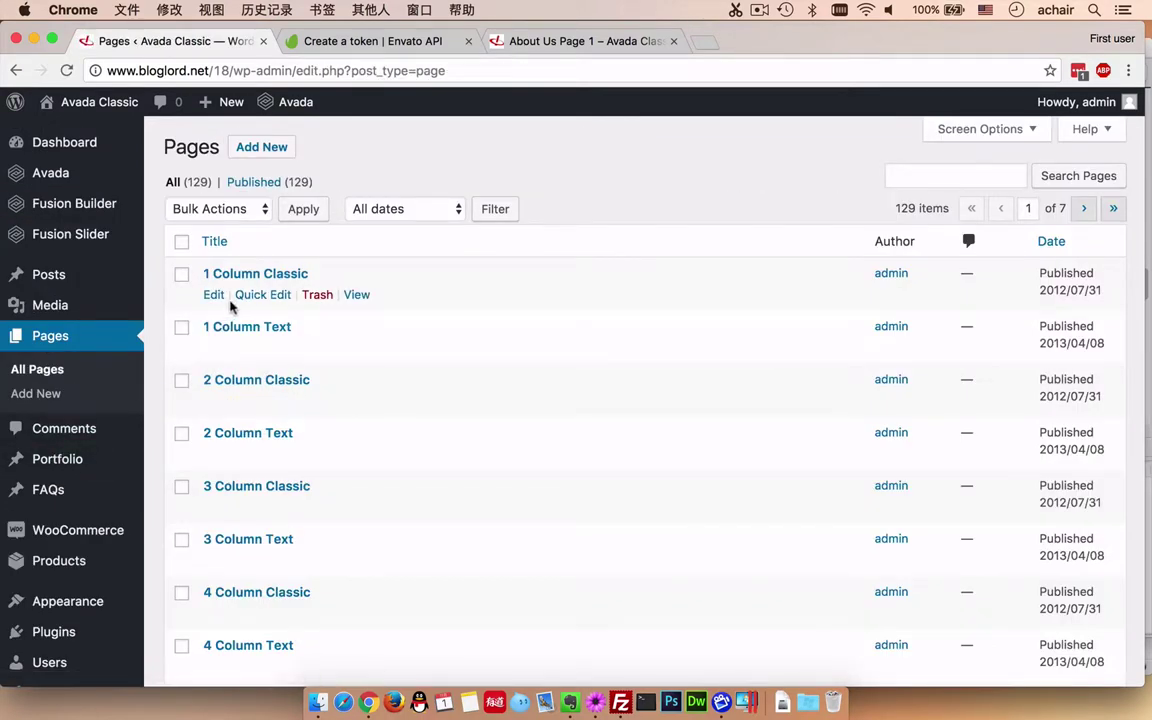
{"action": "left_click", "coordinate": [214, 295]}
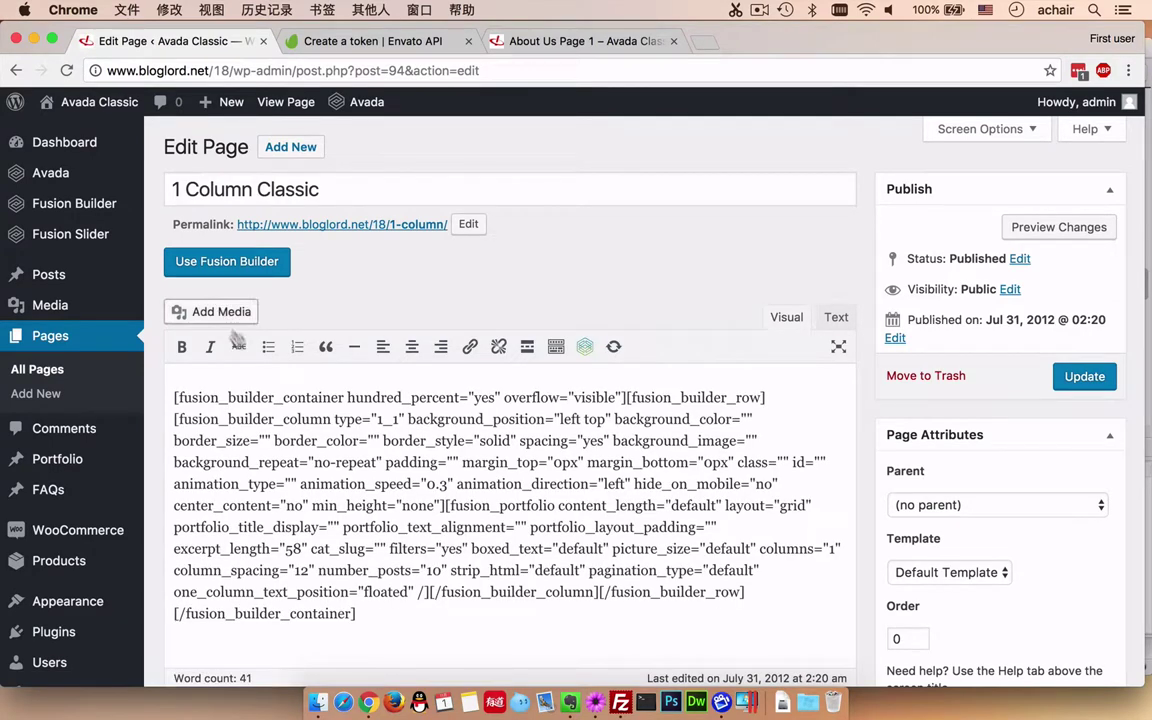
{"action": "left_click", "coordinate": [245, 262]}
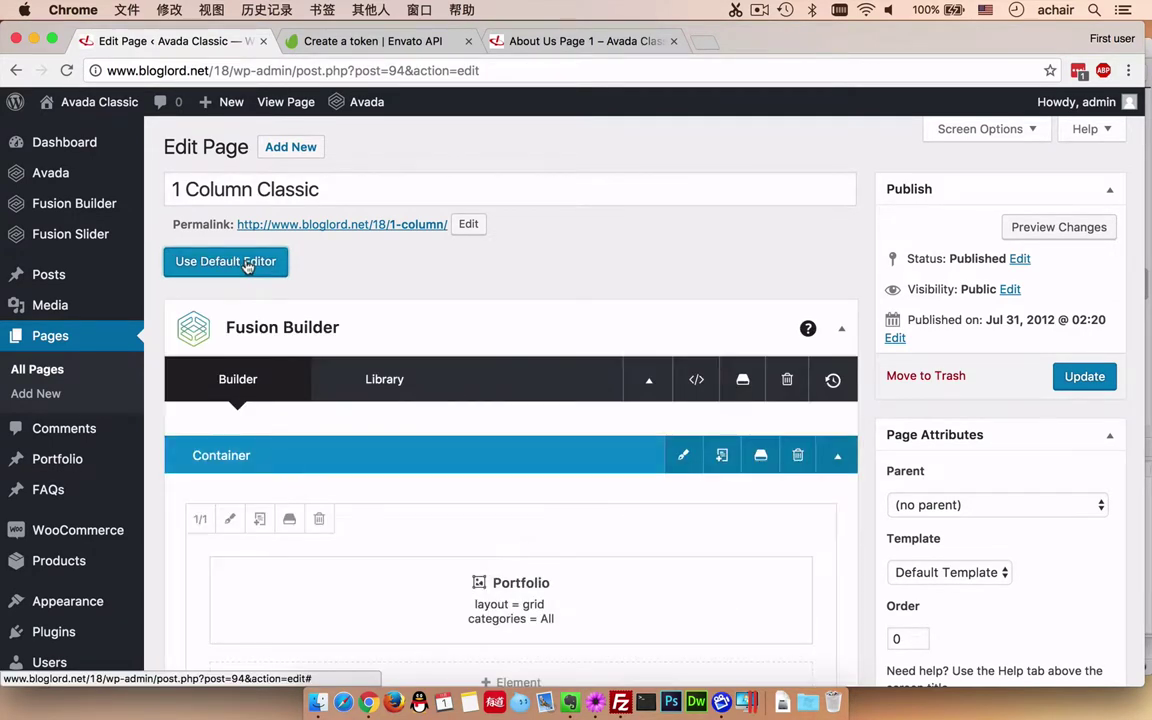
Step: Examine the general settings of the page's Portfolio element and close them without saving
{"action": "scroll", "coordinate": [404, 524], "scroll_direction": "down", "scroll_amount": 4}
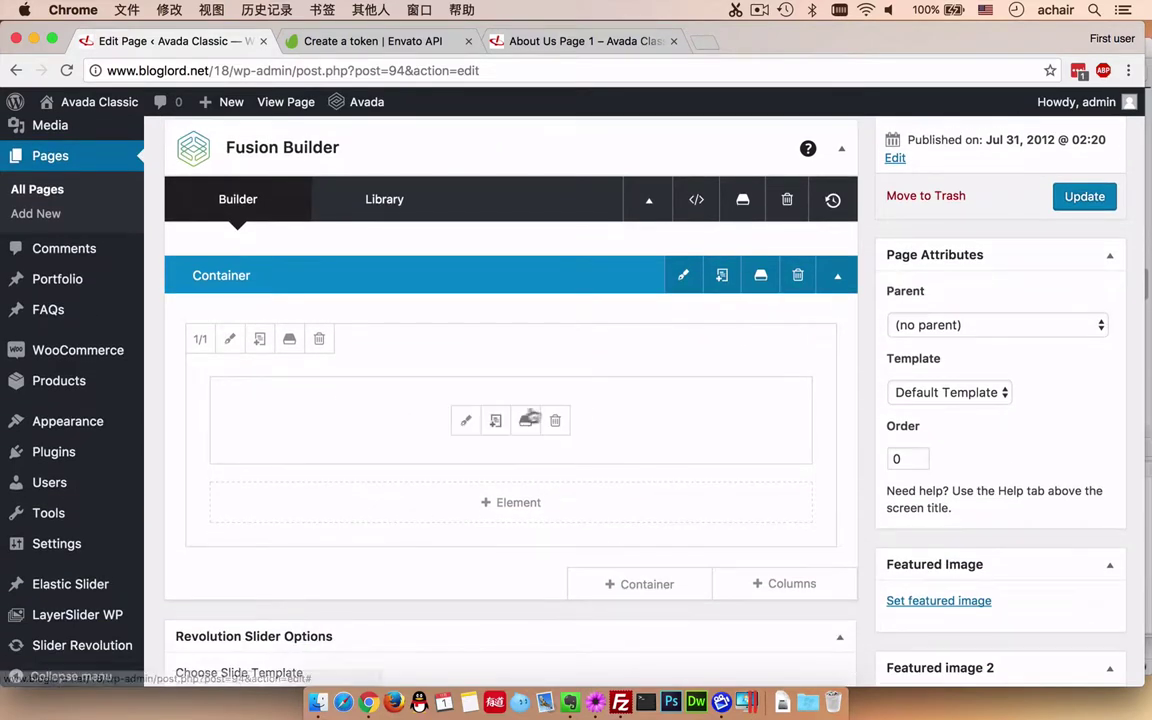
{"action": "left_click", "coordinate": [466, 422]}
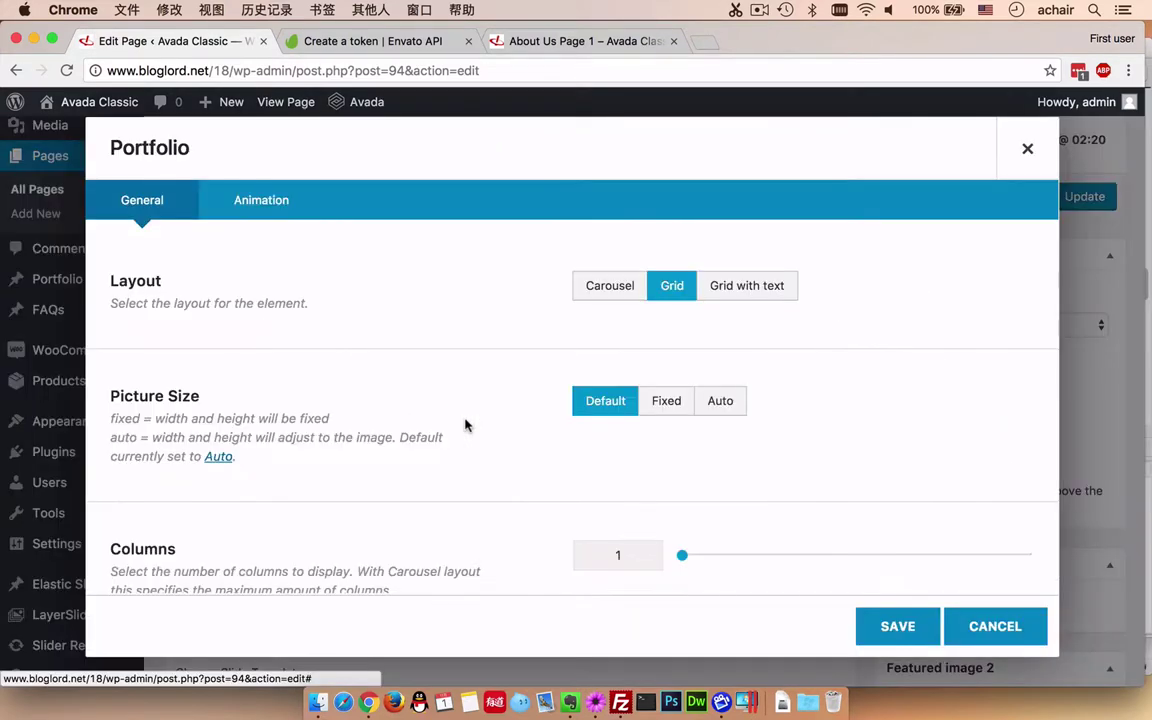
{"action": "scroll", "coordinate": [466, 422], "scroll_direction": "down", "scroll_amount": 10}
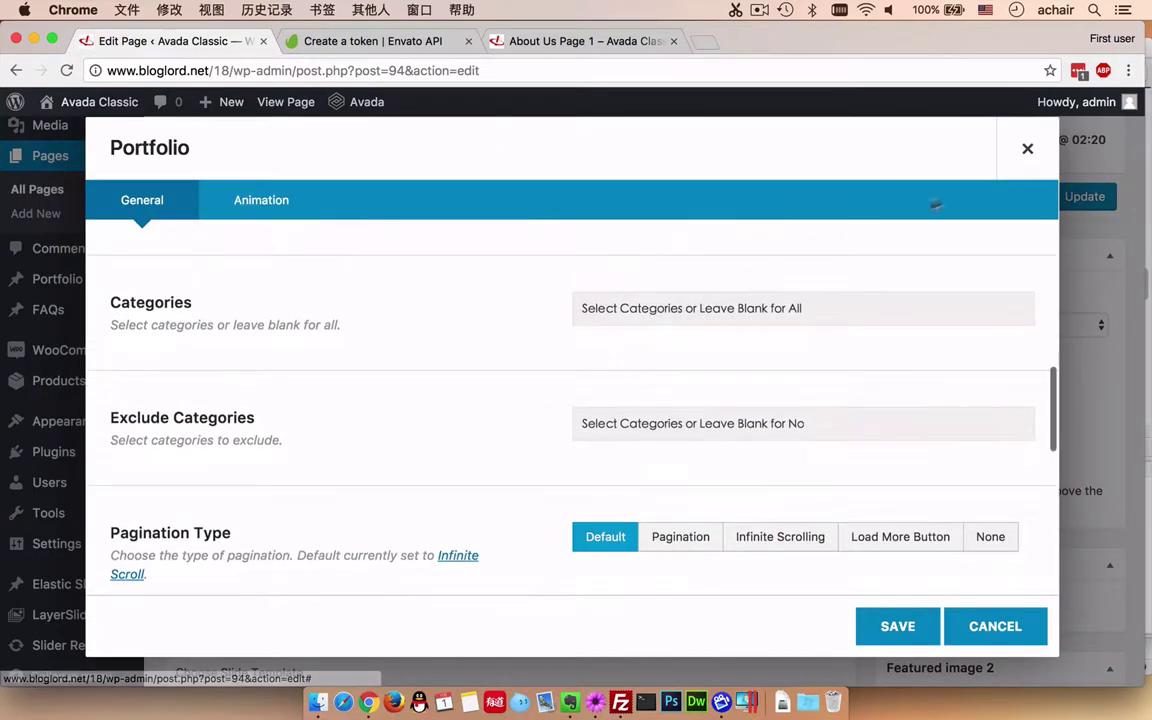
{"action": "left_click", "coordinate": [1028, 152]}
Step: Open Avada's Theme Options and look through the Layout section down to the dual sidebar settings
{"action": "mouse_move", "coordinate": [366, 103]}
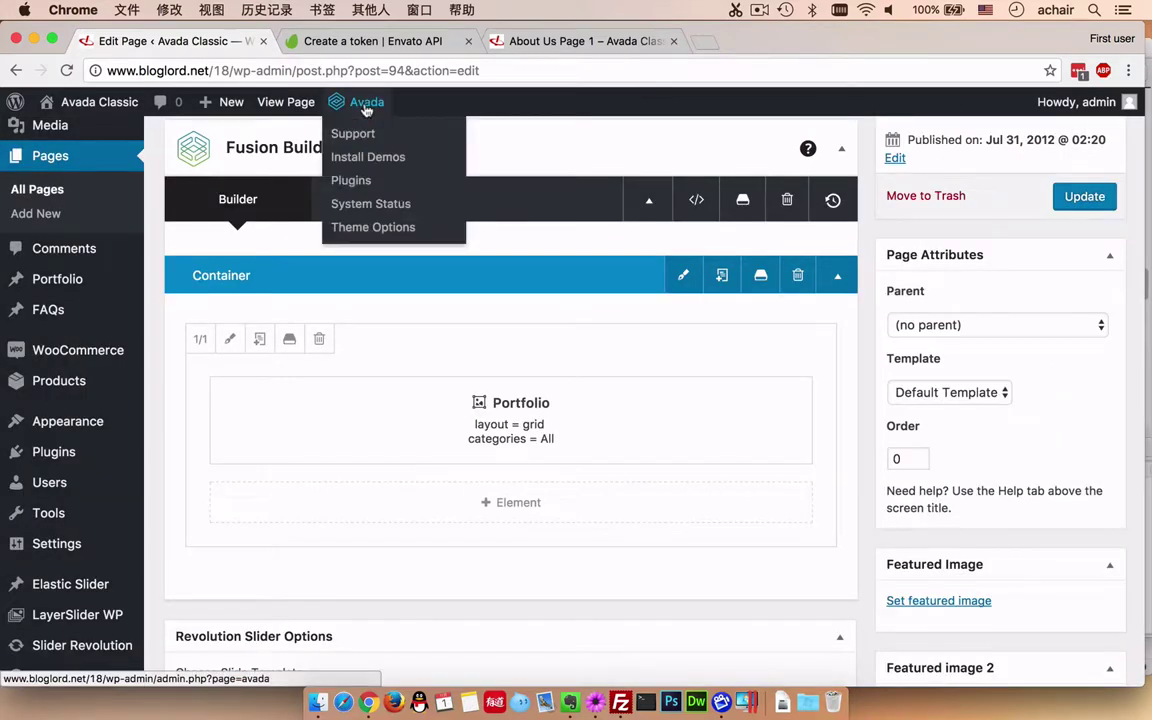
{"action": "left_click", "coordinate": [372, 229]}
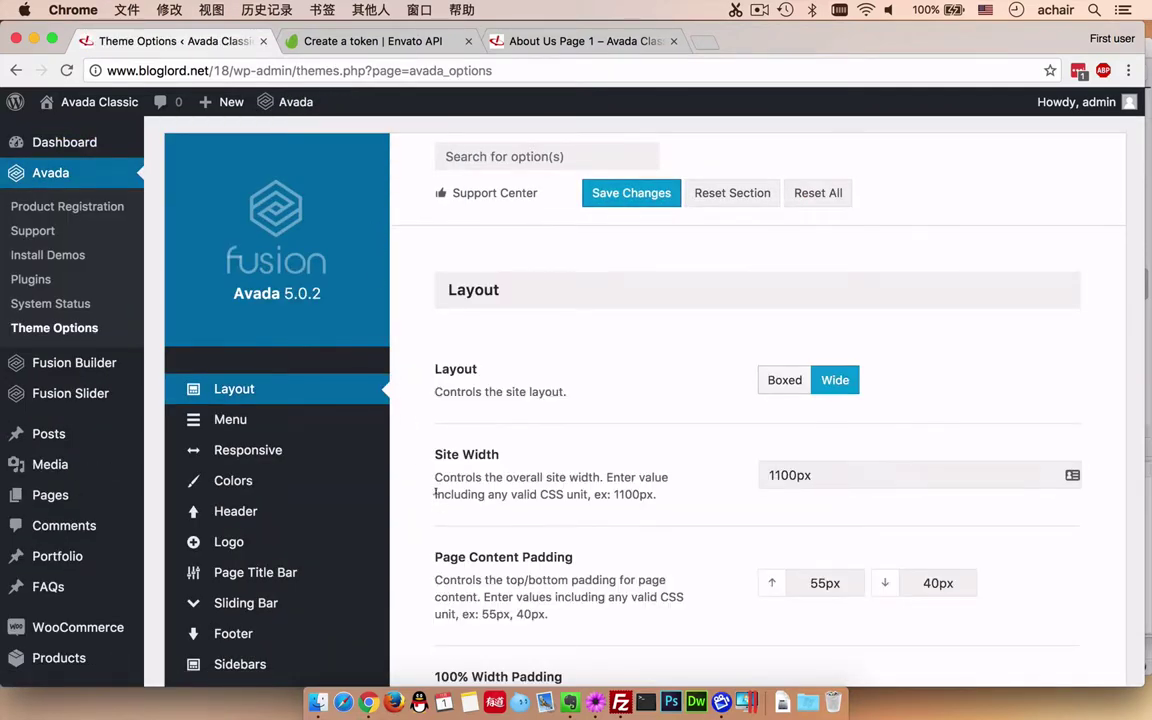
{"action": "scroll", "coordinate": [436, 496], "scroll_direction": "down", "scroll_amount": 5}
{"action": "scroll", "coordinate": [436, 500], "scroll_direction": "down", "scroll_amount": 6}
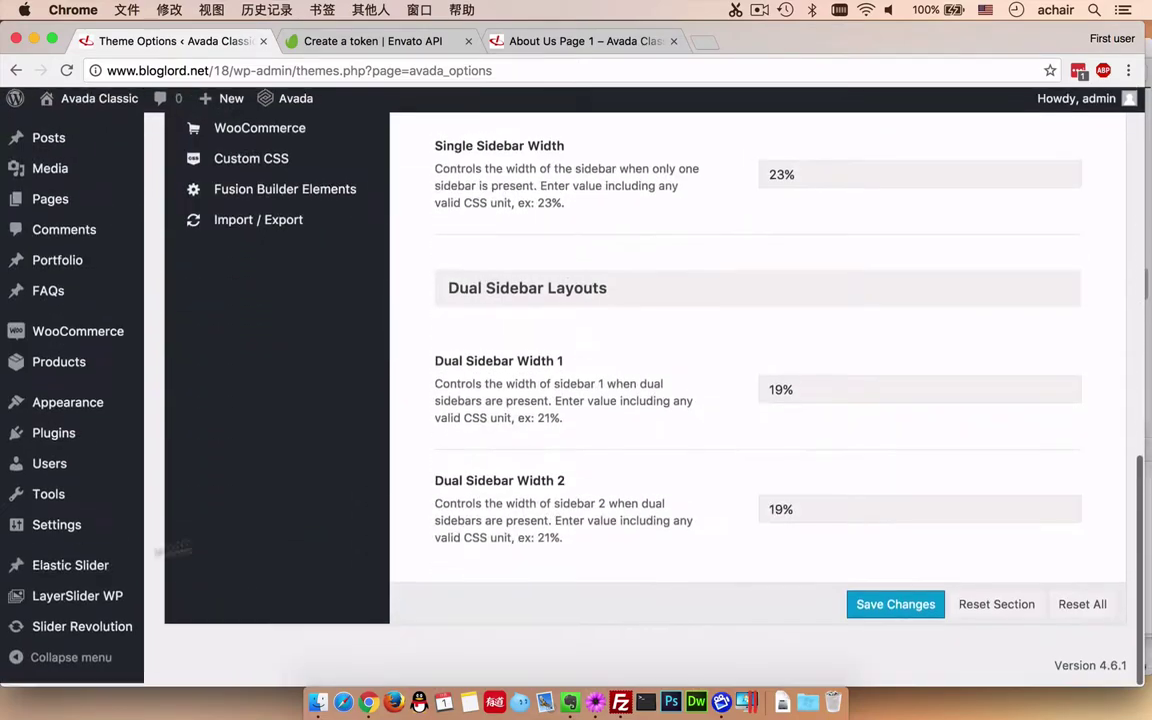
Step: Set the site language to 简体中文 in the general settings and save the changes
{"action": "left_click", "coordinate": [49, 530]}
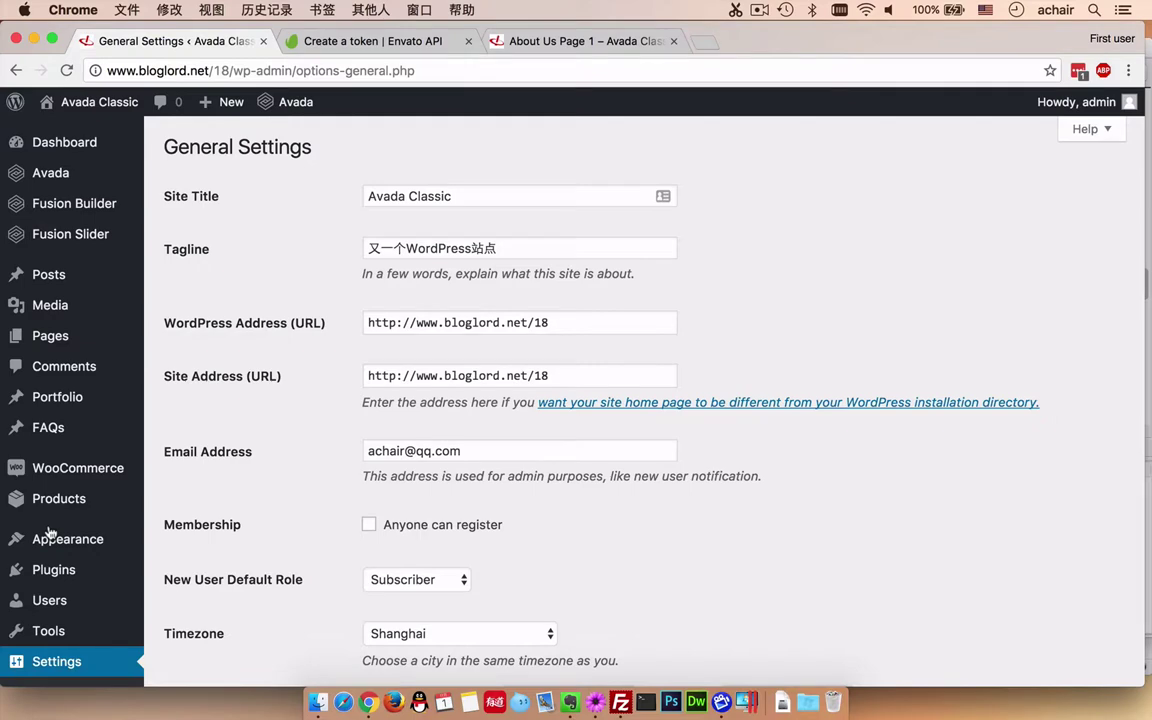
{"action": "scroll", "coordinate": [296, 560], "scroll_direction": "down", "scroll_amount": 8}
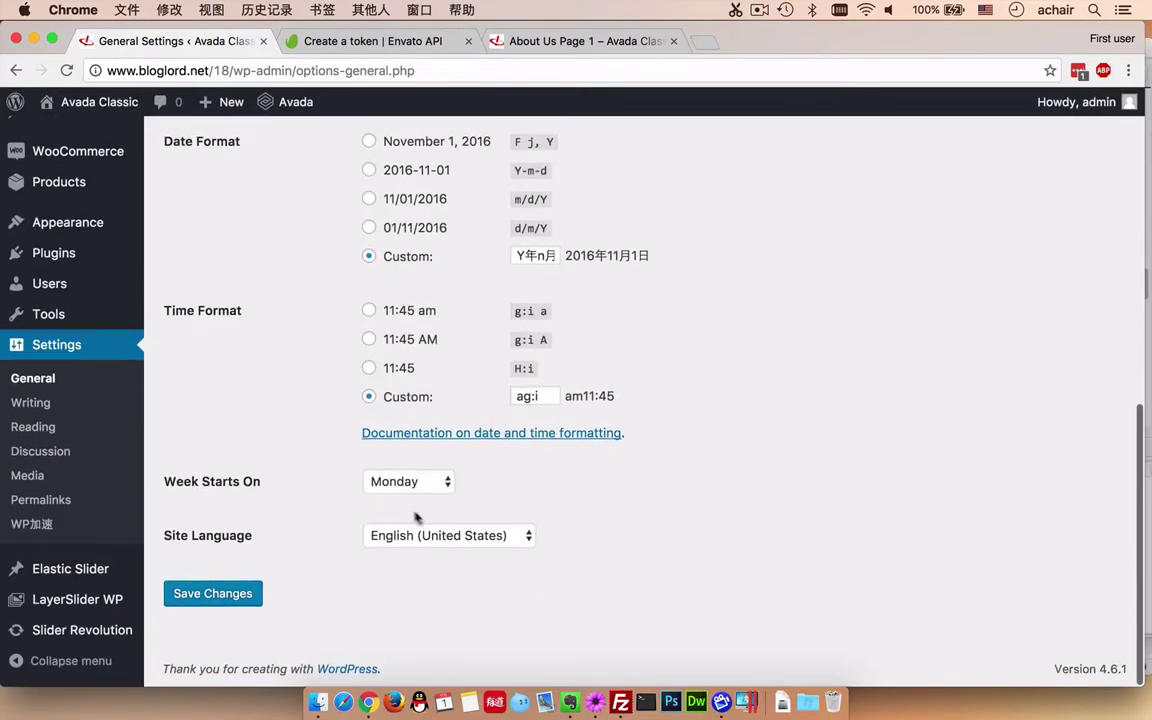
{"action": "left_click", "coordinate": [420, 535]}
{"action": "left_click", "coordinate": [437, 548]}
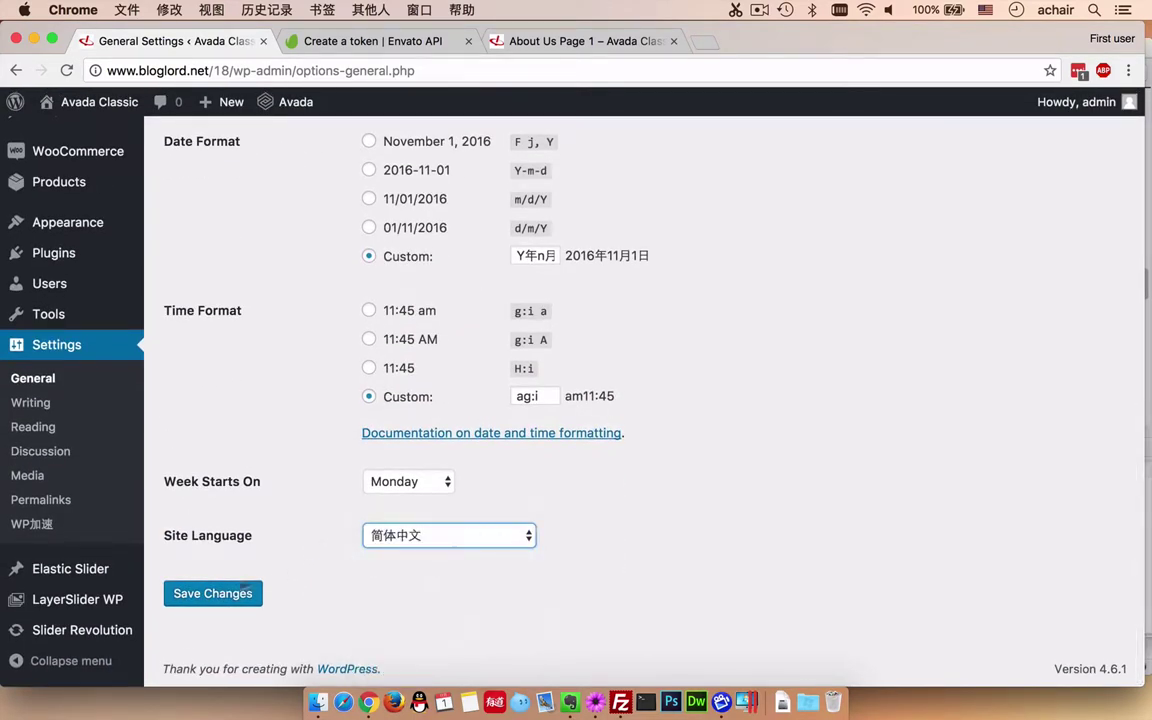
{"action": "left_click", "coordinate": [187, 595]}
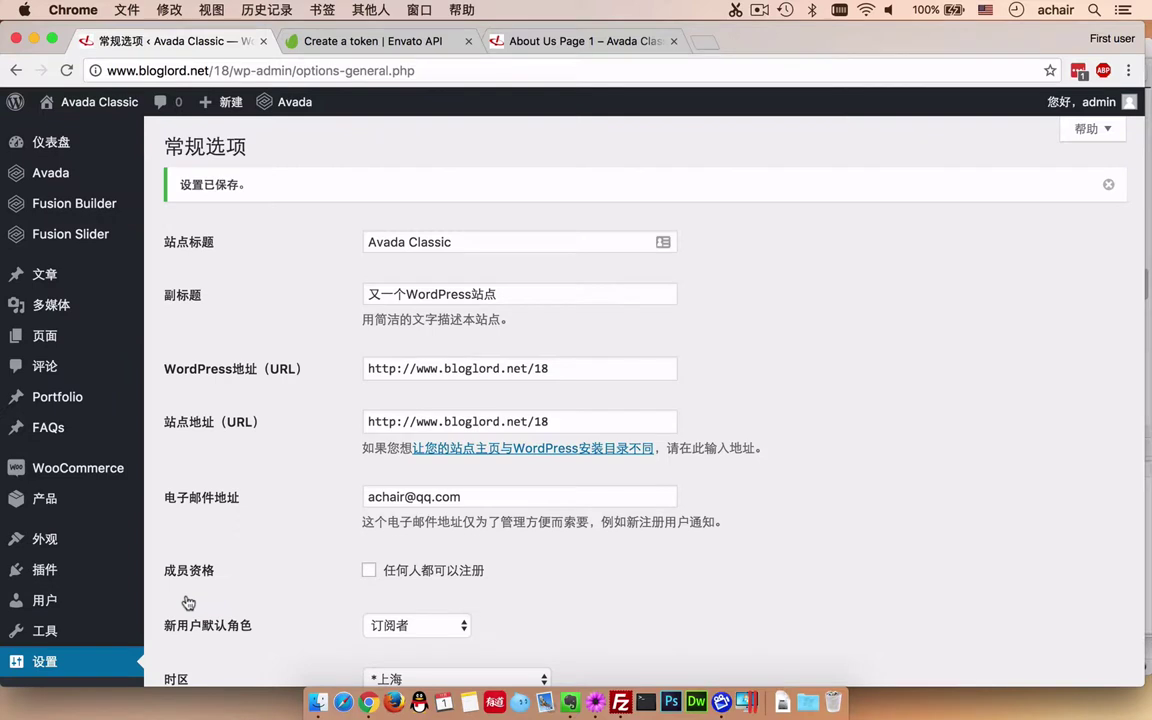
Step: Reopen Avada's Theme Options and check the Chinese translation of the Layout section
{"action": "mouse_move", "coordinate": [309, 101]}
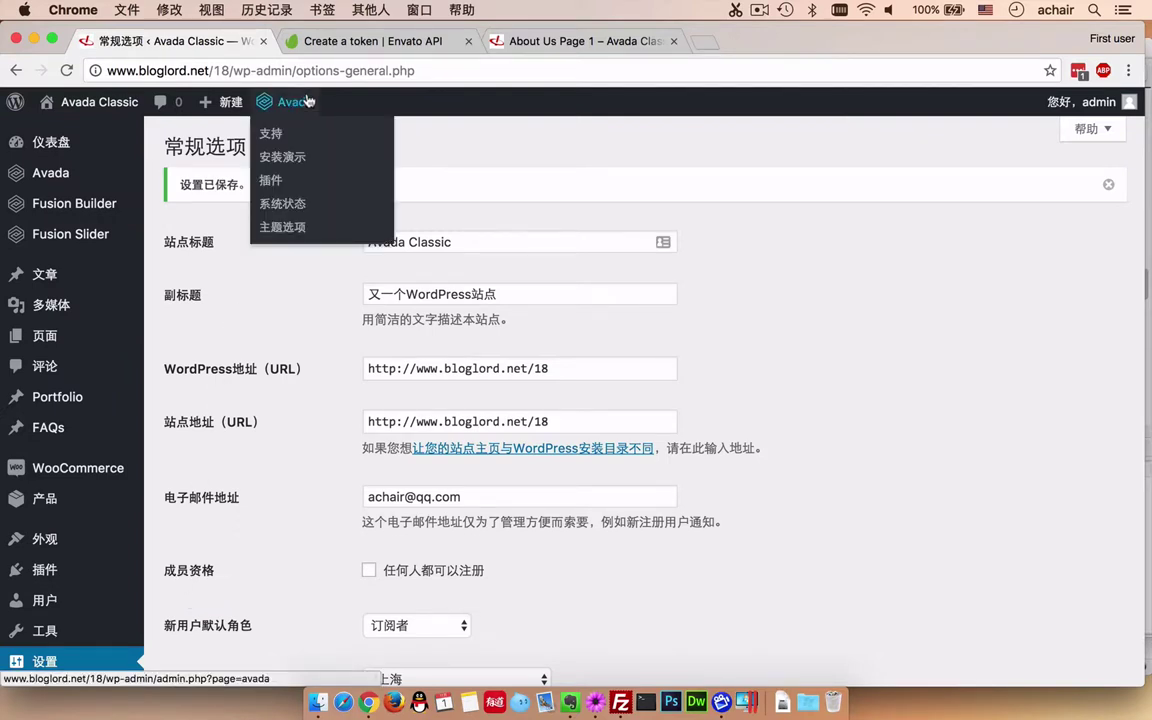
{"action": "left_click", "coordinate": [280, 230]}
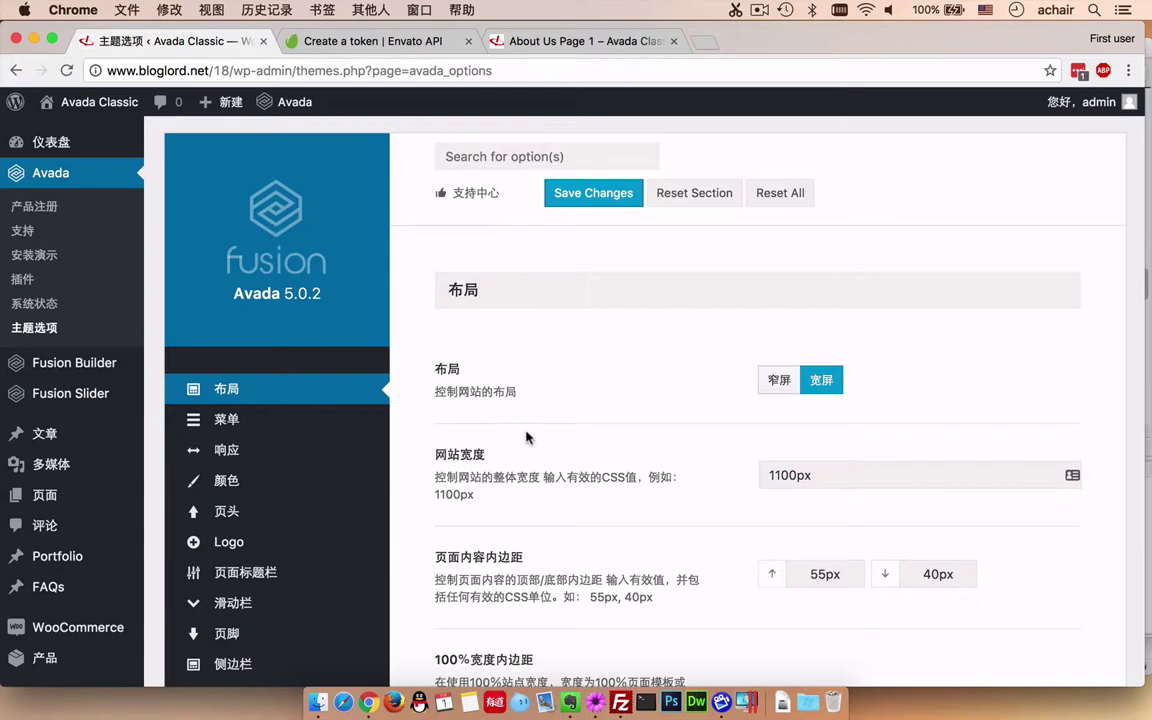
{"action": "scroll", "coordinate": [528, 437], "scroll_direction": "down", "scroll_amount": 5}
{"action": "scroll", "coordinate": [528, 437], "scroll_direction": "up", "scroll_amount": 4}
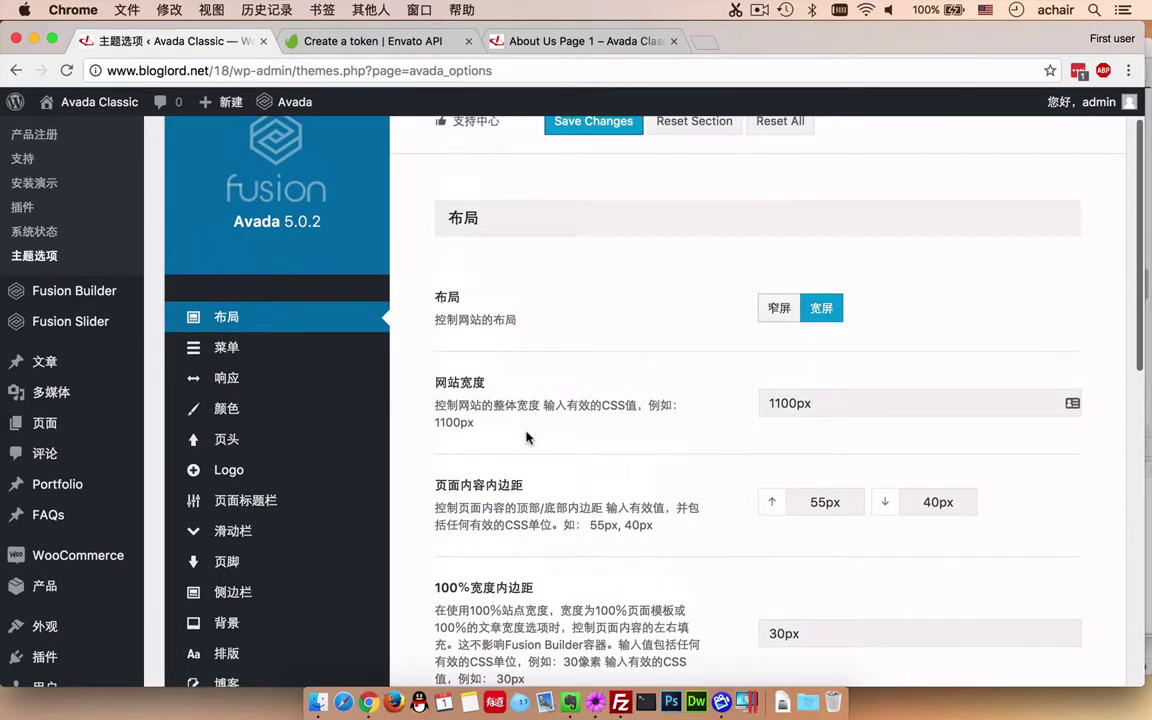
{"action": "scroll", "coordinate": [528, 437], "scroll_direction": "up", "scroll_amount": 2}
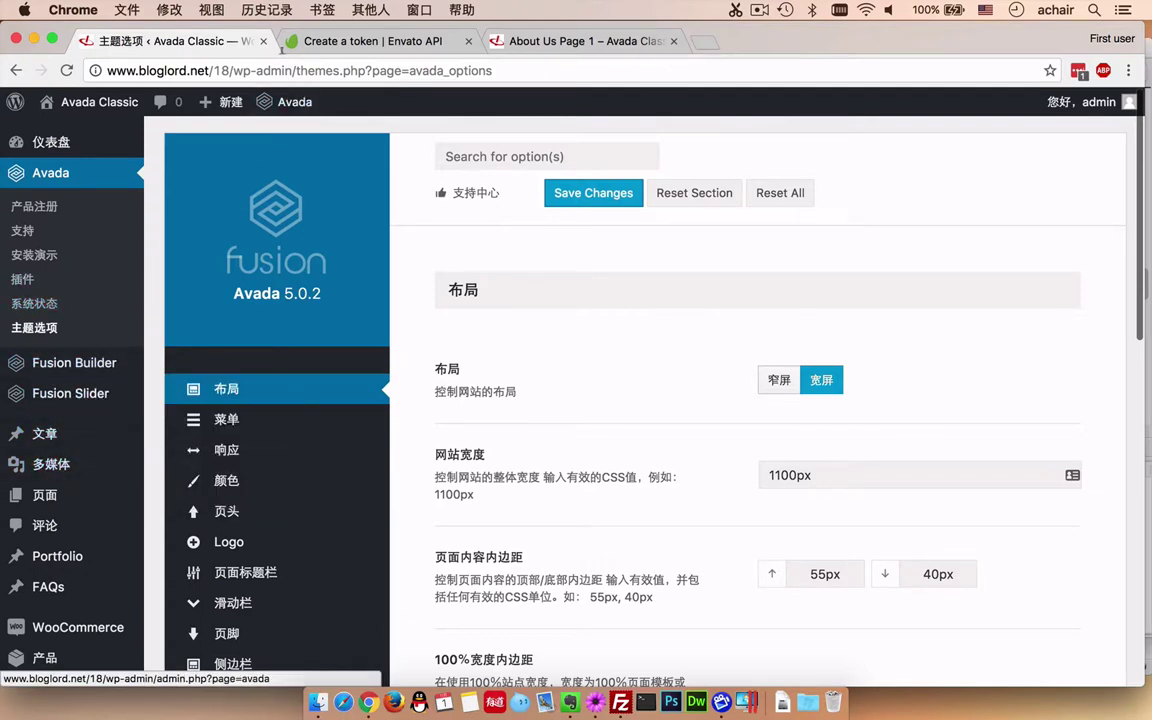
Step: Start a new blank page and switch it to Fusion Builder to look over the builder area
{"action": "mouse_move", "coordinate": [226, 103]}
{"action": "left_click", "coordinate": [225, 186]}
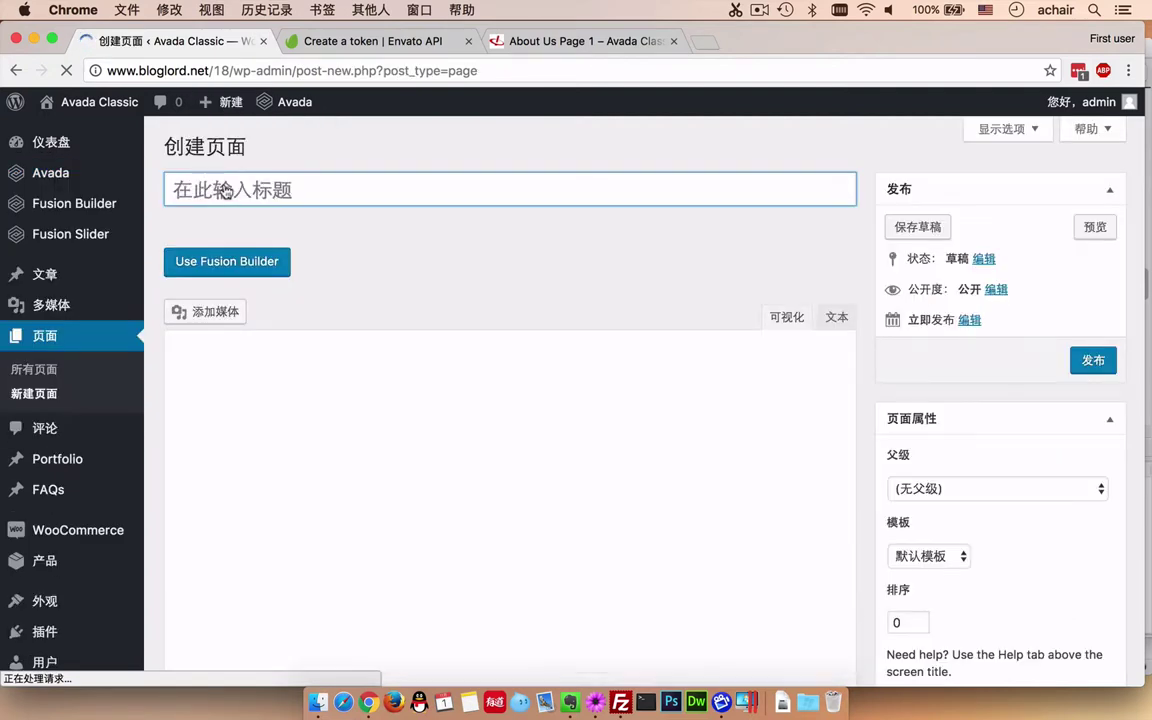
{"action": "left_click", "coordinate": [227, 262]}
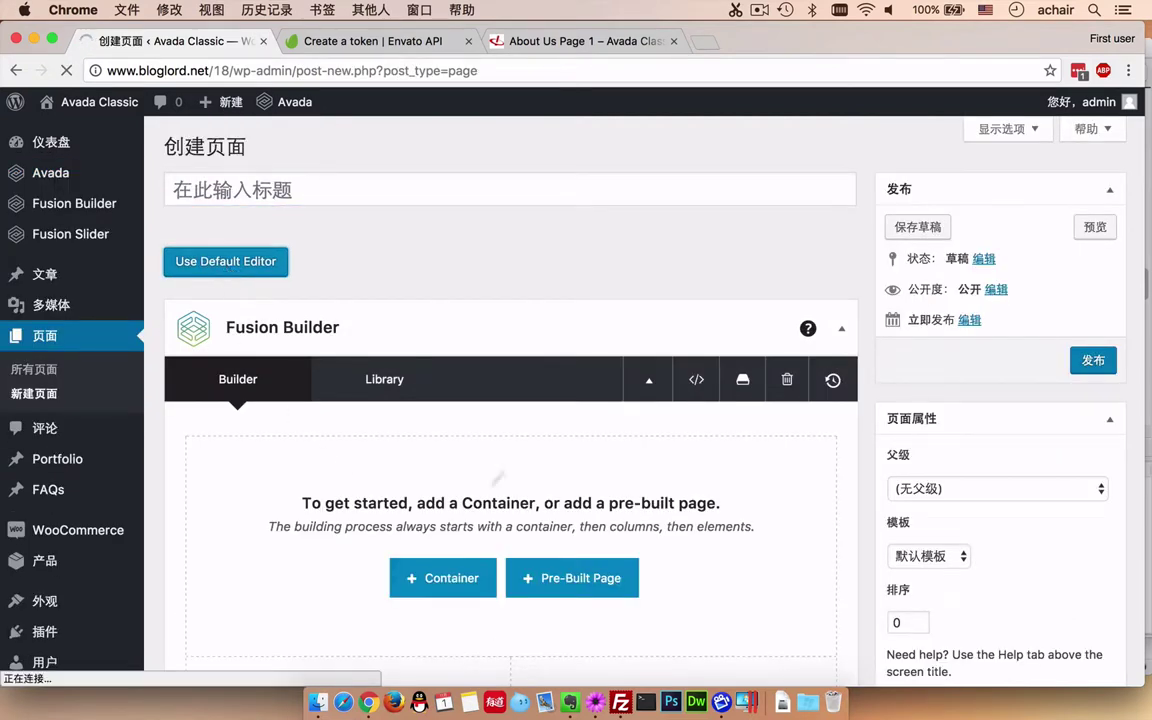
{"action": "scroll", "coordinate": [455, 445], "scroll_direction": "down", "scroll_amount": 5}
{"action": "scroll", "coordinate": [457, 449], "scroll_direction": "up", "scroll_amount": 5}
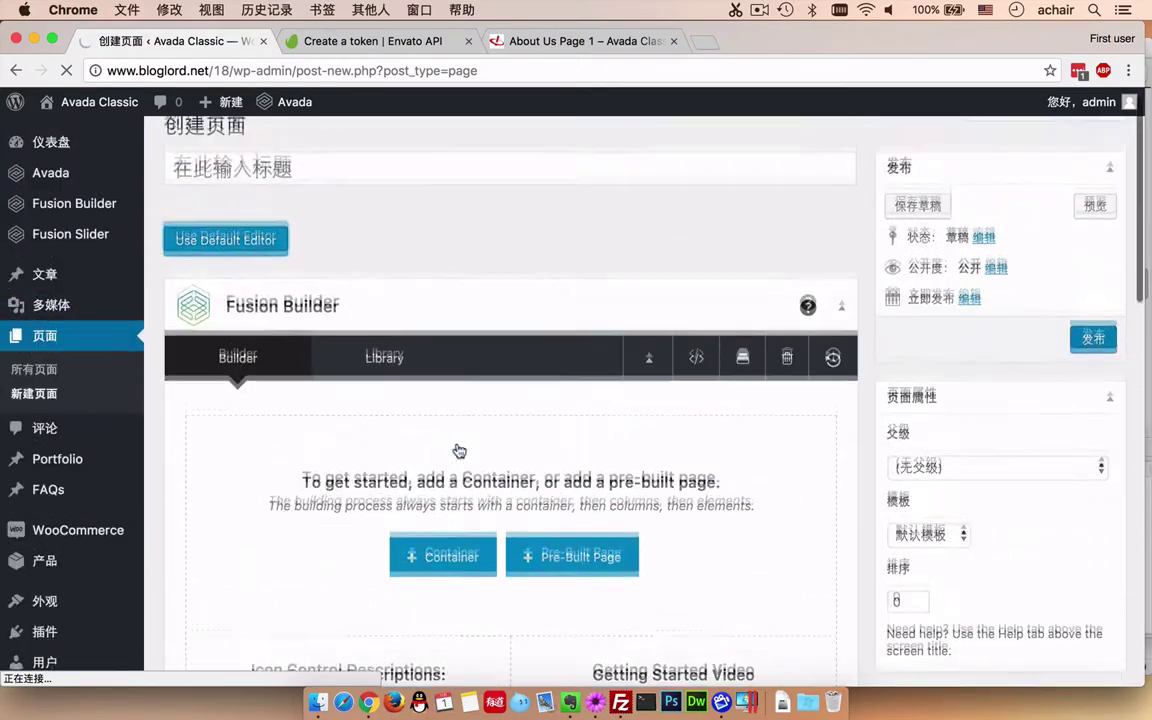
Step: Review the list of installed plugins and open the page for adding a new plugin
{"action": "mouse_move", "coordinate": [74, 632]}
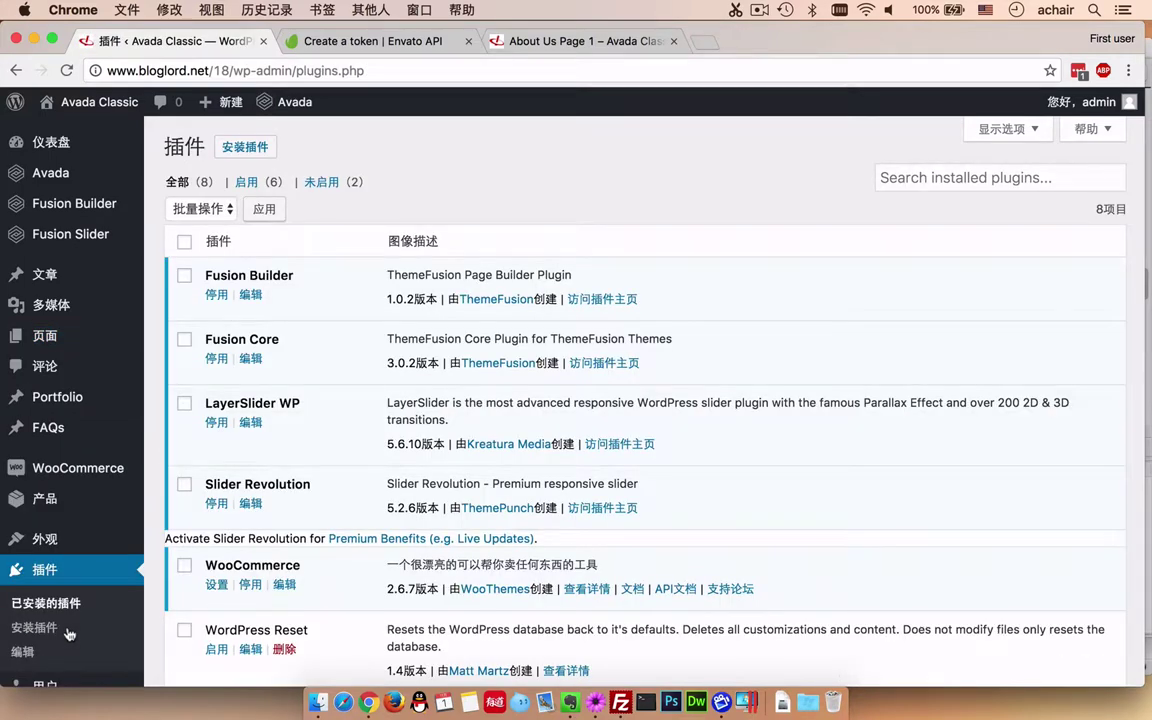
{"action": "scroll", "coordinate": [256, 632], "scroll_direction": "down", "scroll_amount": 5}
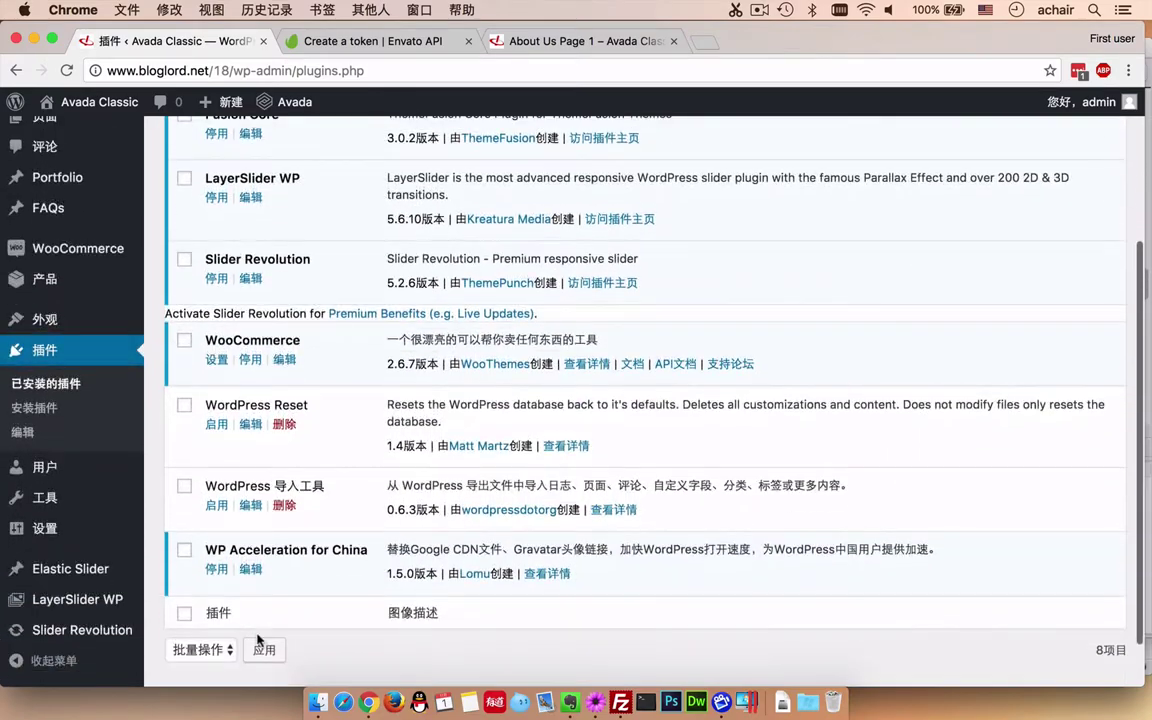
{"action": "scroll", "coordinate": [258, 640], "scroll_direction": "up", "scroll_amount": 5}
{"action": "left_click", "coordinate": [243, 150]}
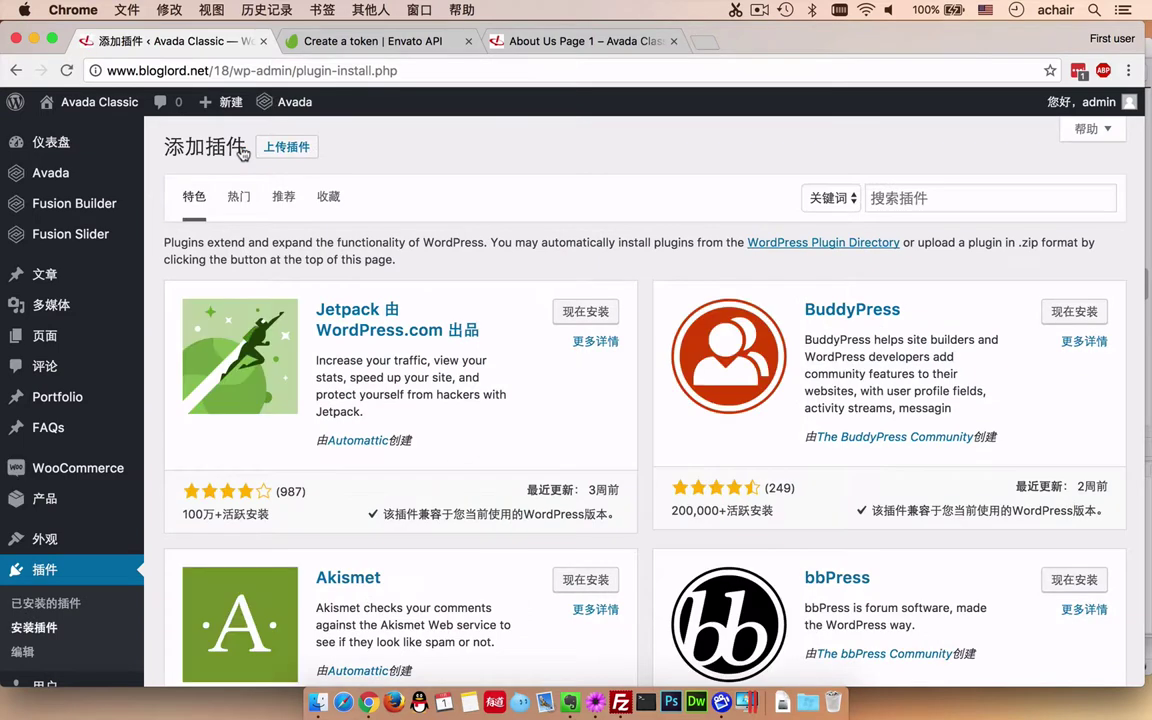
Step: Search the plugins for w3tc, then install and activate W3 Total Cache
{"action": "left_click", "coordinate": [912, 192]}
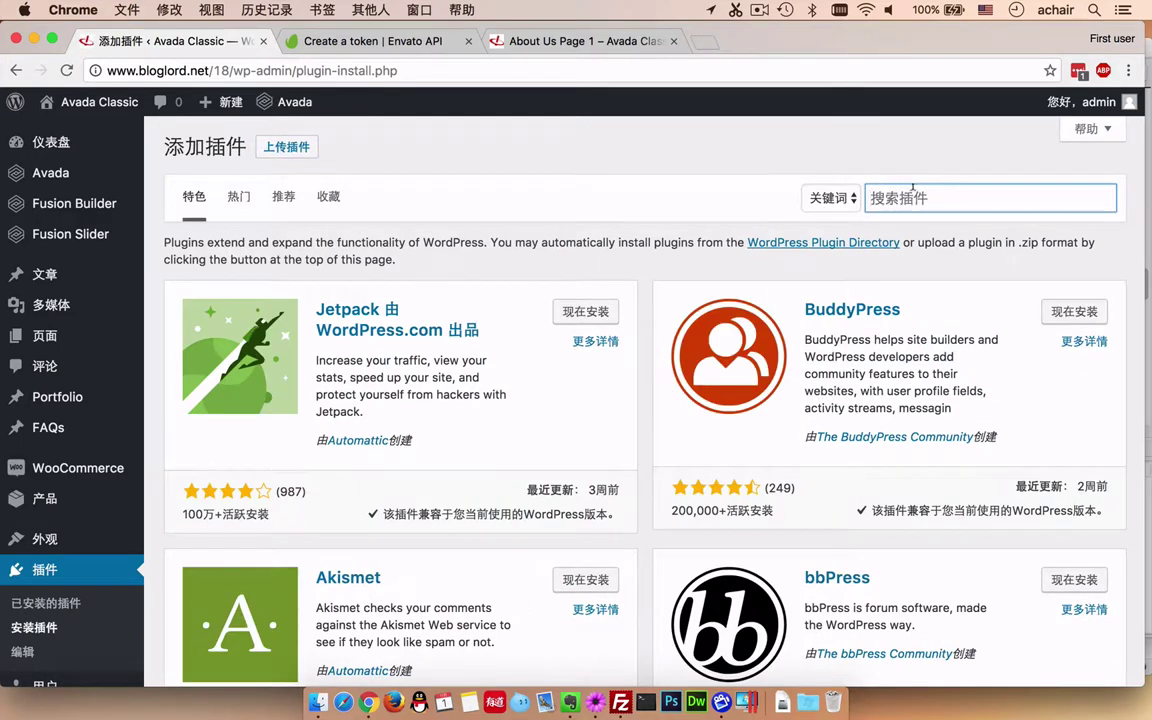
{"action": "type", "text": "W"}
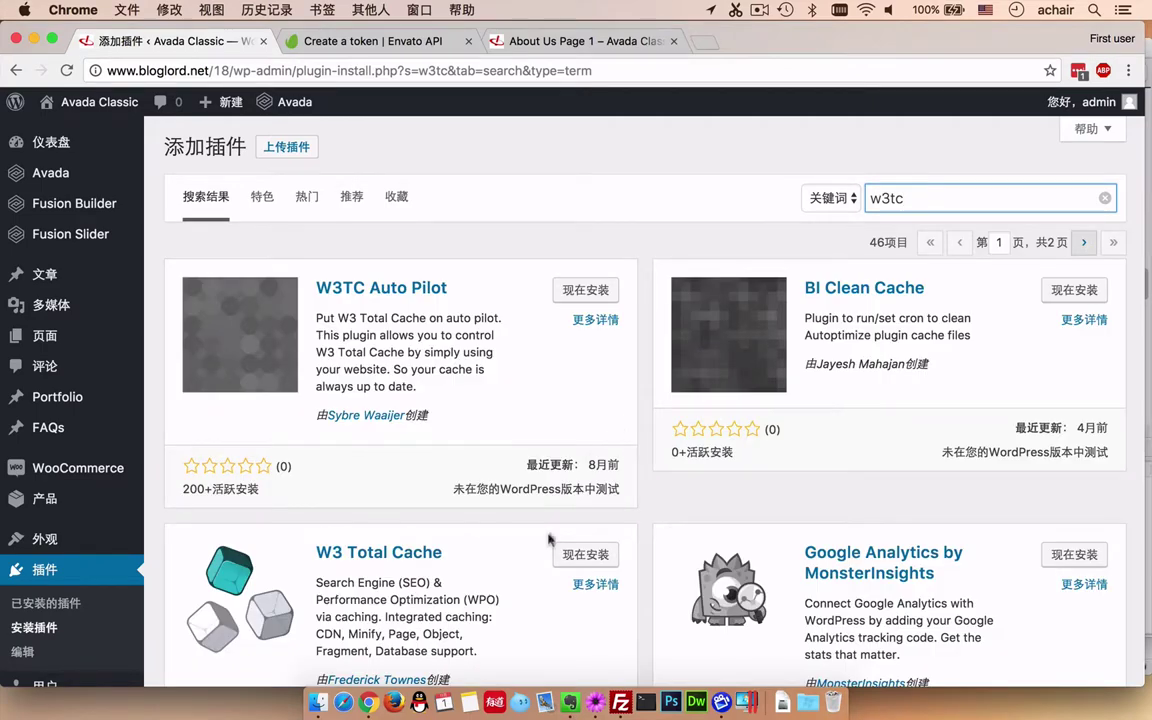
{"action": "scroll", "coordinate": [550, 541], "scroll_direction": "down", "scroll_amount": 3}
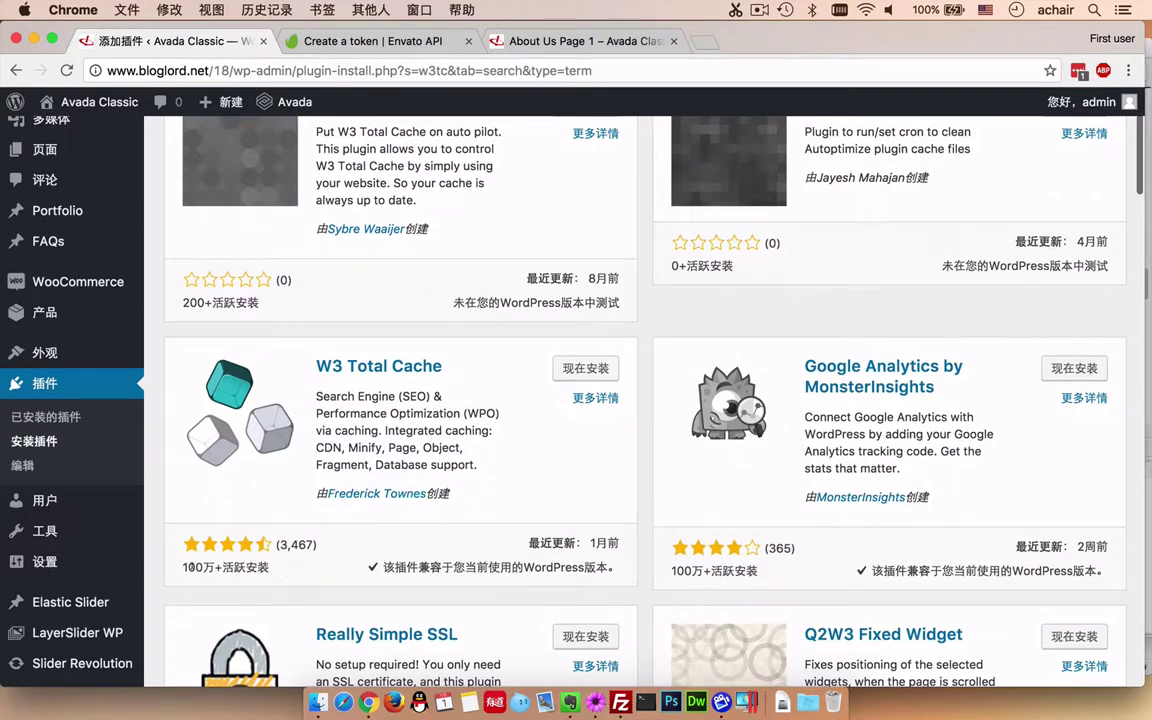
{"action": "left_click_drag", "start_coordinate": [188, 567], "coordinate": [246, 567]}
{"action": "left_click", "coordinate": [585, 368]}
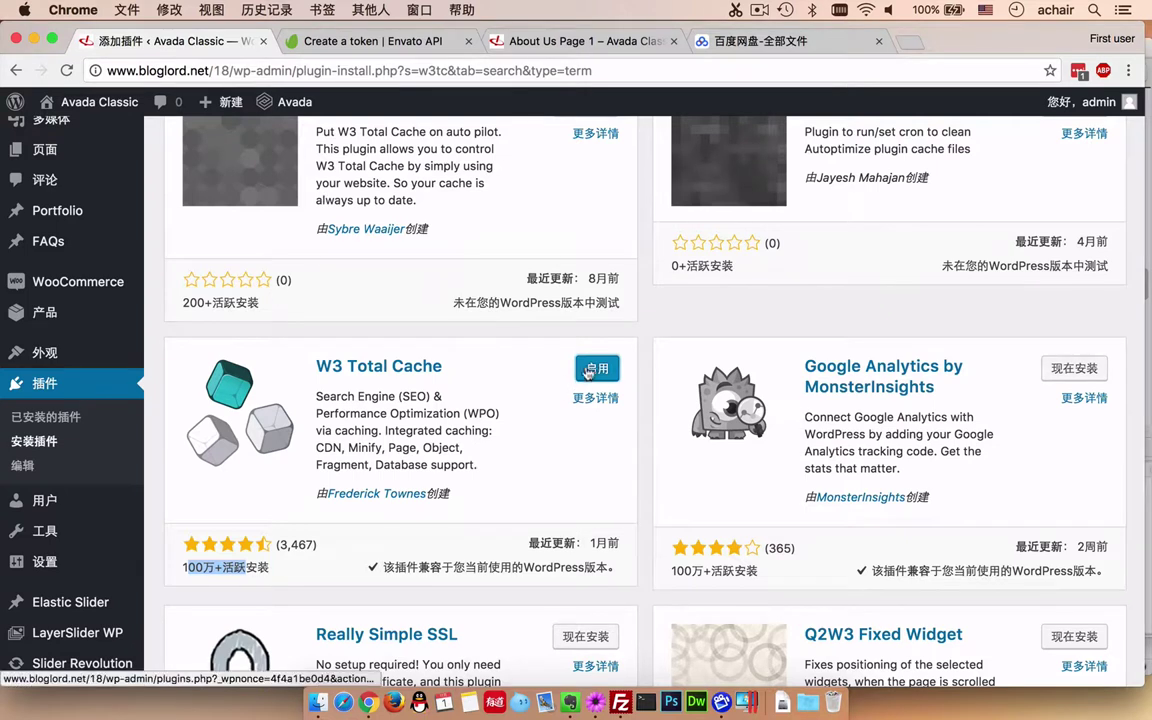
{"action": "left_click", "coordinate": [598, 370]}
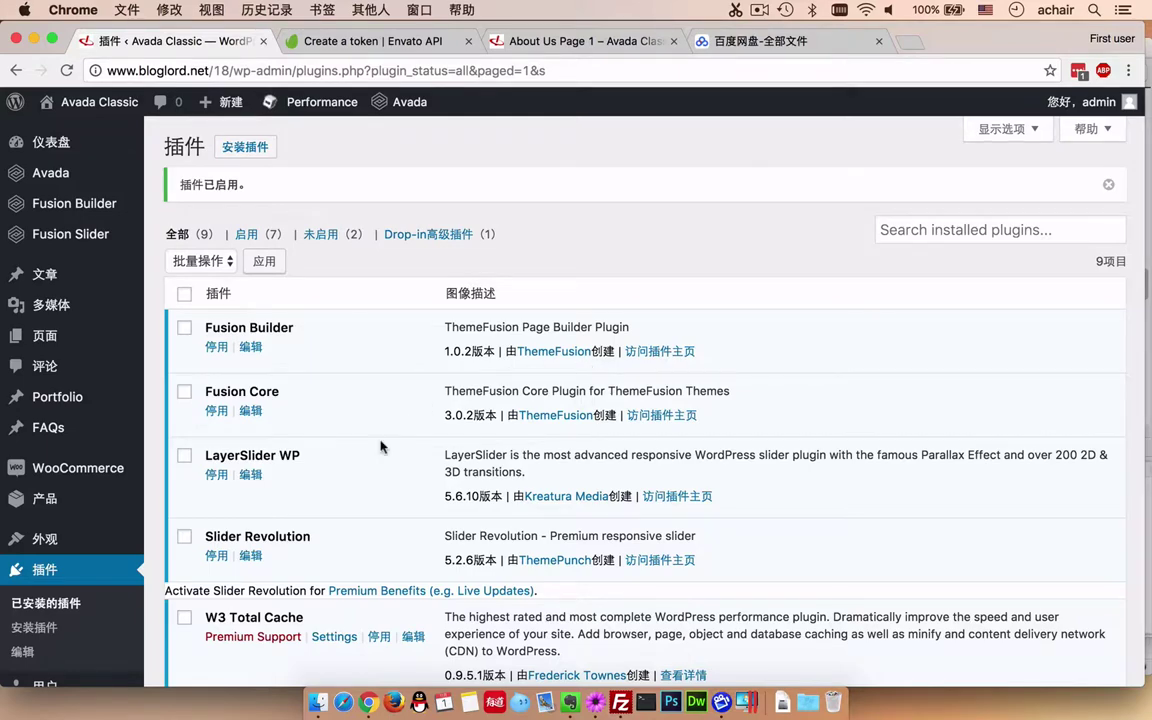
Step: Open the W3 Total Cache general settings and go to the Import / Export Settings section
{"action": "scroll", "coordinate": [380, 445], "scroll_direction": "down", "scroll_amount": 5}
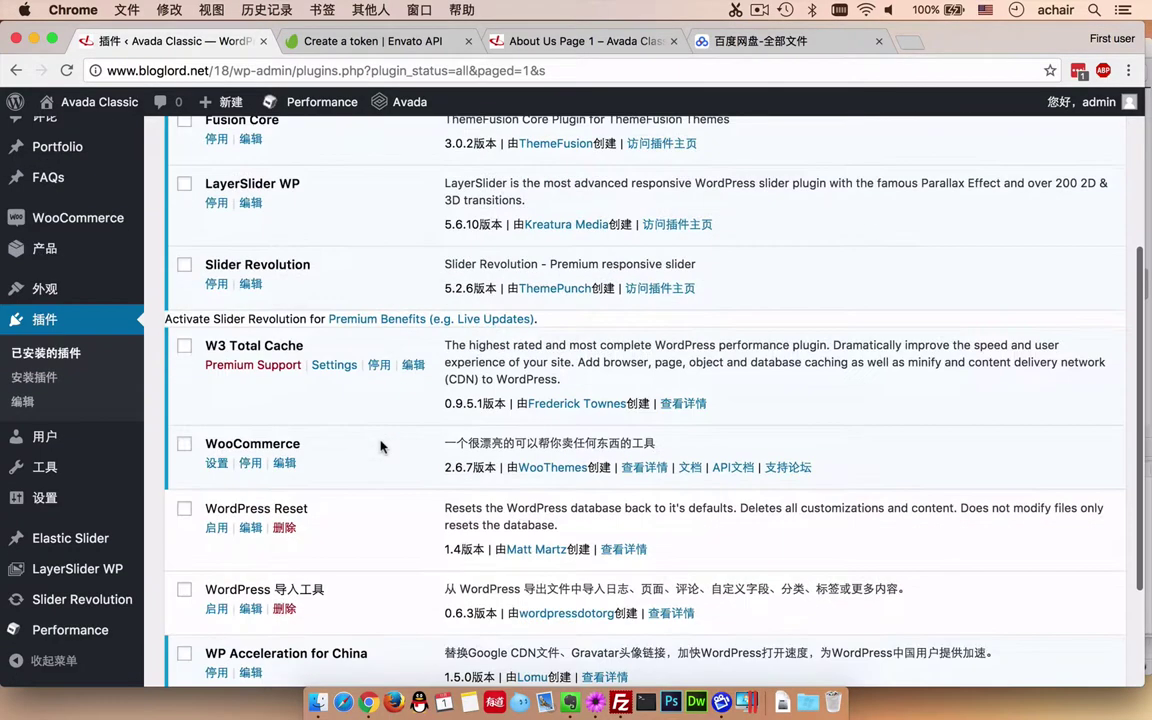
{"action": "left_click", "coordinate": [345, 369]}
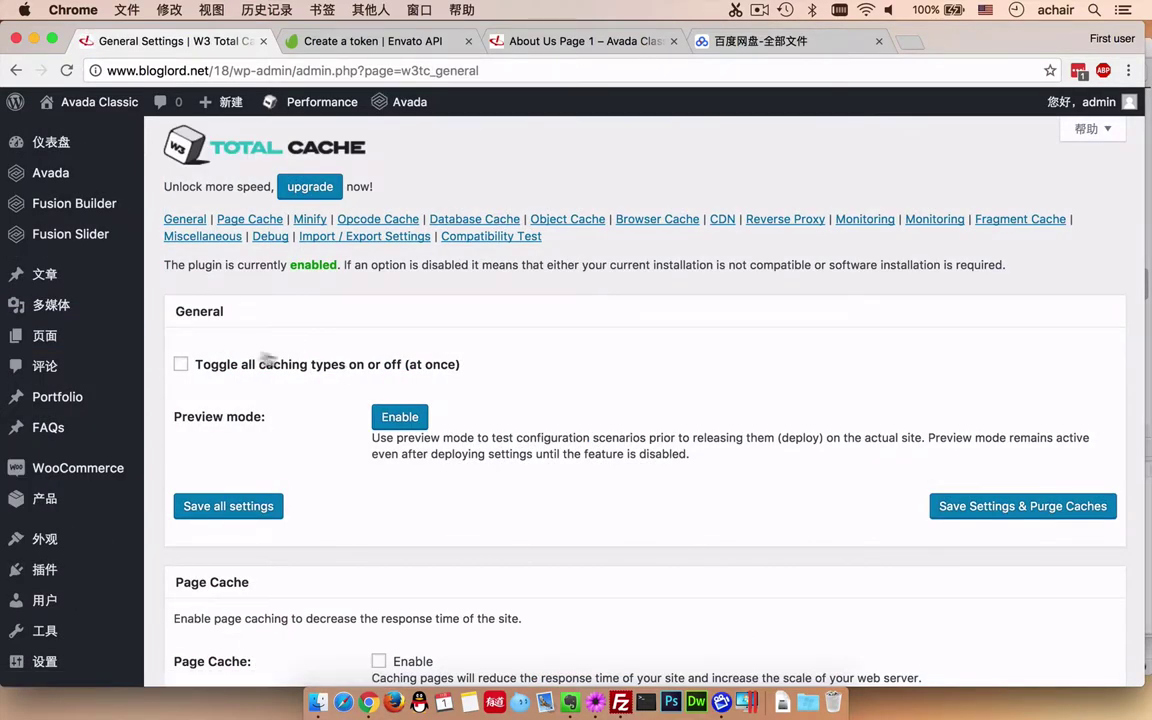
{"action": "scroll", "coordinate": [366, 443], "scroll_direction": "down", "scroll_amount": 10}
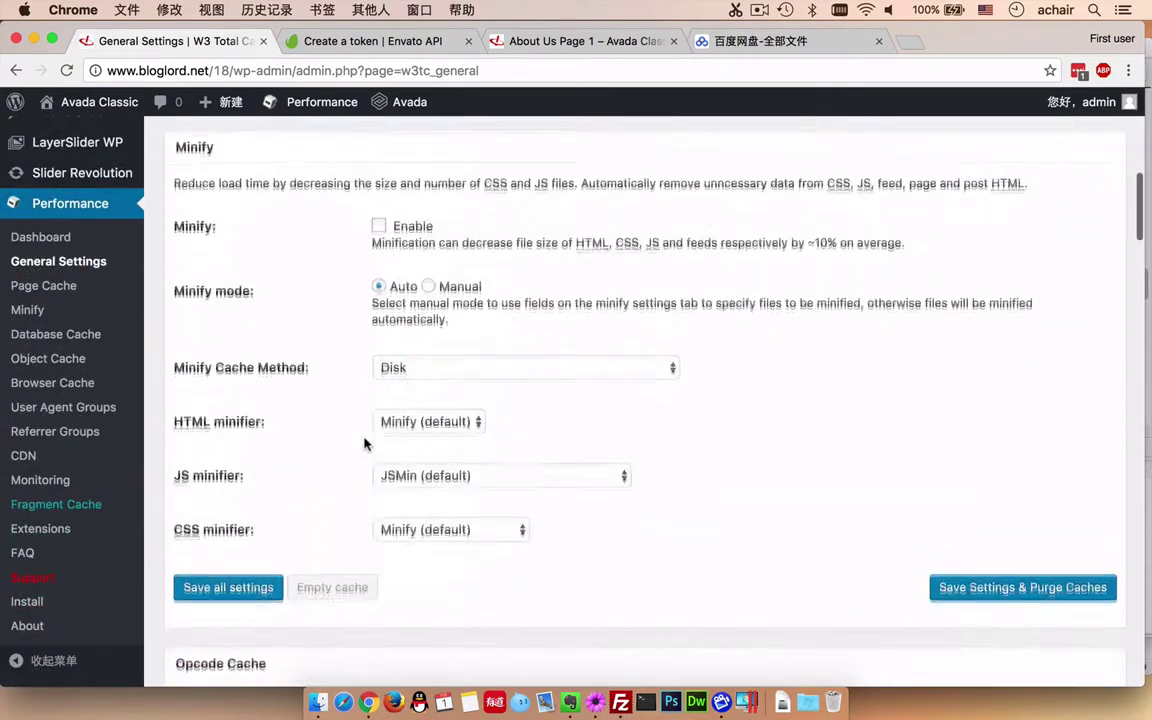
{"action": "scroll", "coordinate": [366, 443], "scroll_direction": "down", "scroll_amount": 20}
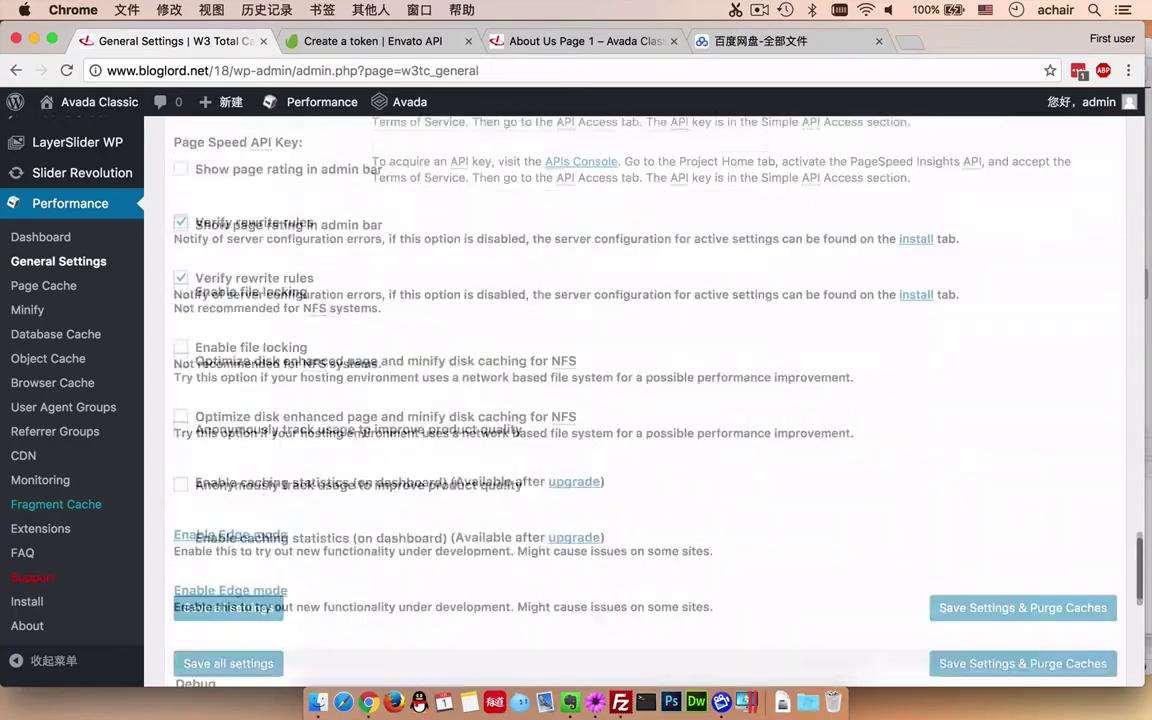
{"action": "scroll", "coordinate": [383, 420], "scroll_direction": "down", "scroll_amount": 10}
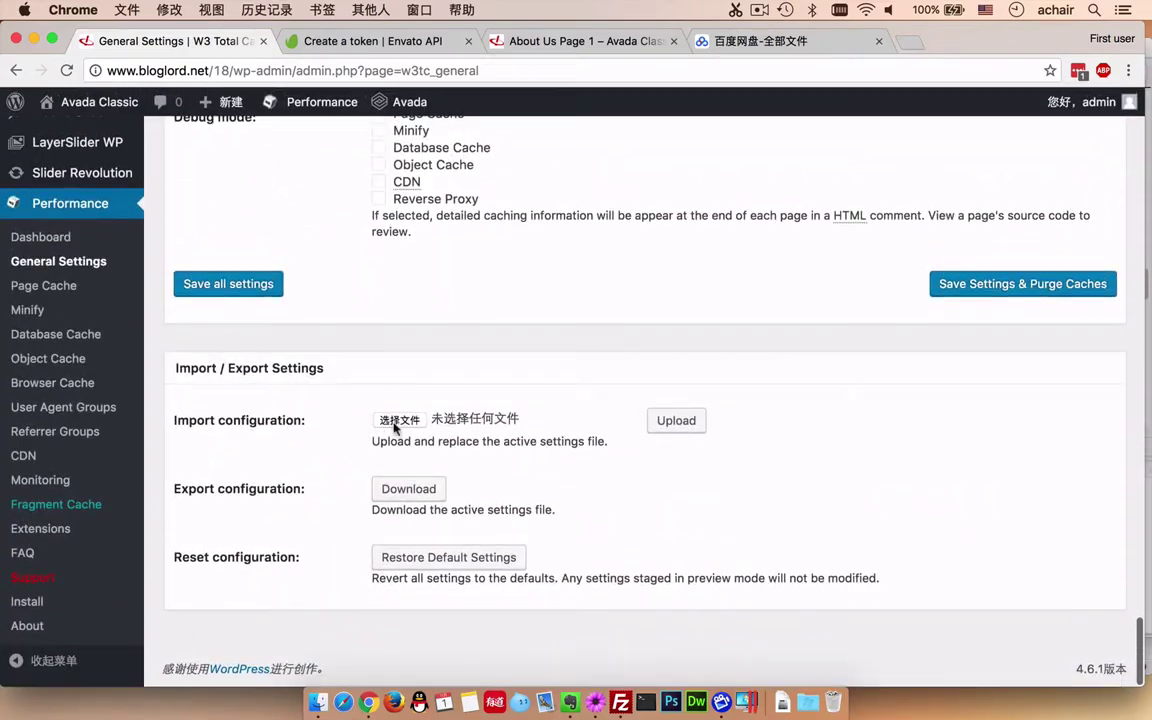
Step: Check the Avada and W3TC folders on Baidu Netdisk for the cache settings files, and return to the W3 Total Cache settings
{"action": "left_click", "coordinate": [732, 43]}
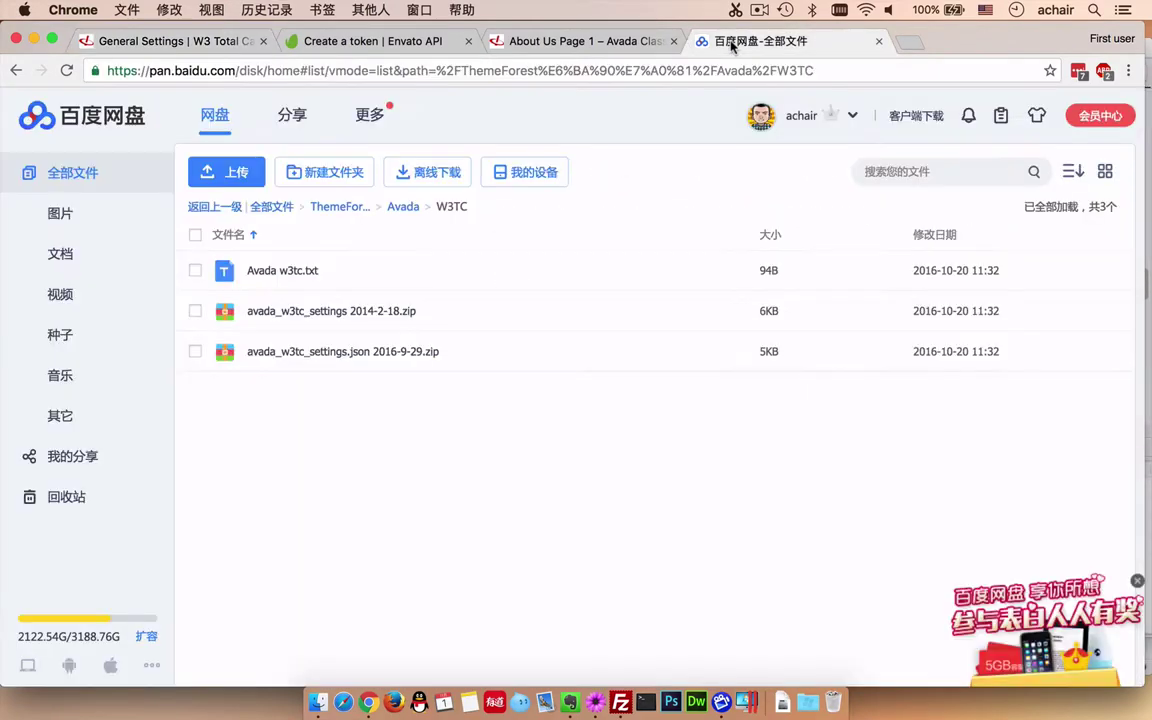
{"action": "left_click", "coordinate": [404, 207]}
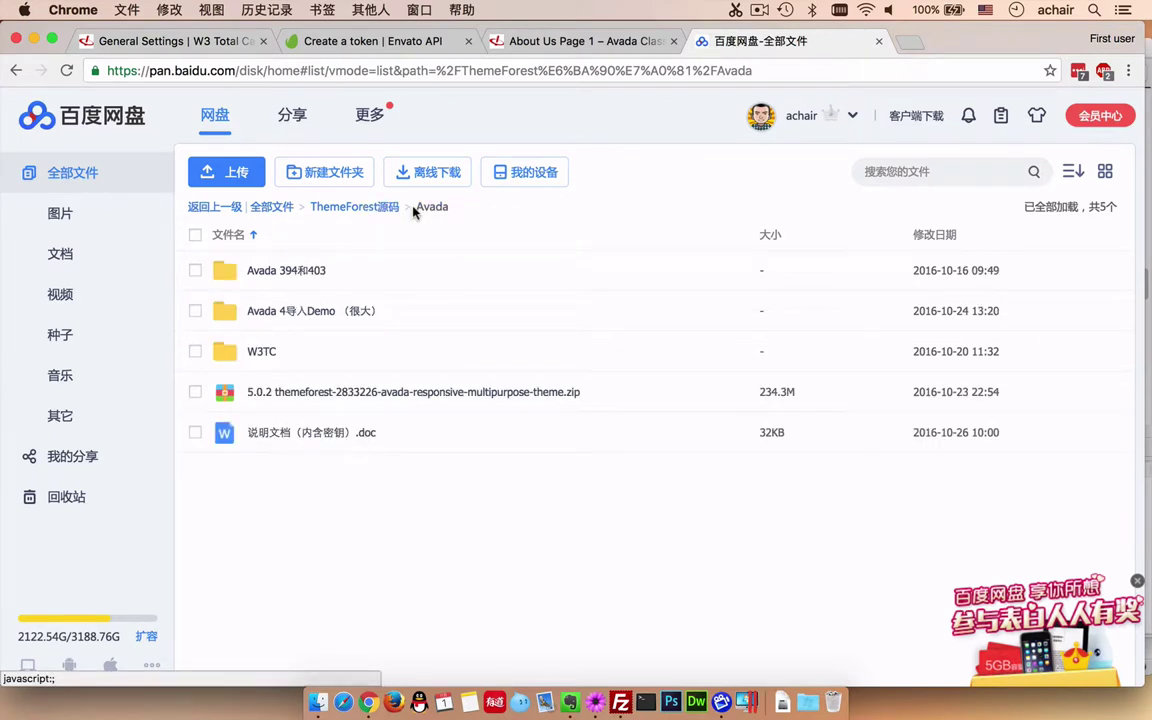
{"action": "left_click", "coordinate": [261, 353]}
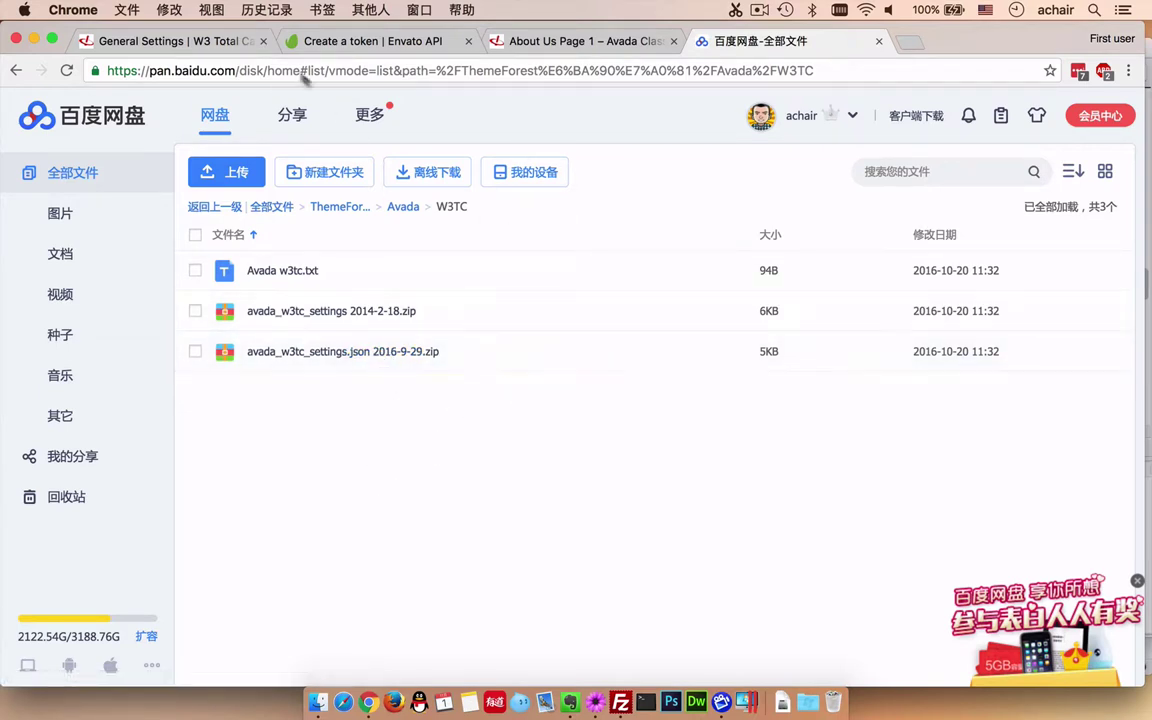
{"action": "left_click", "coordinate": [195, 40]}
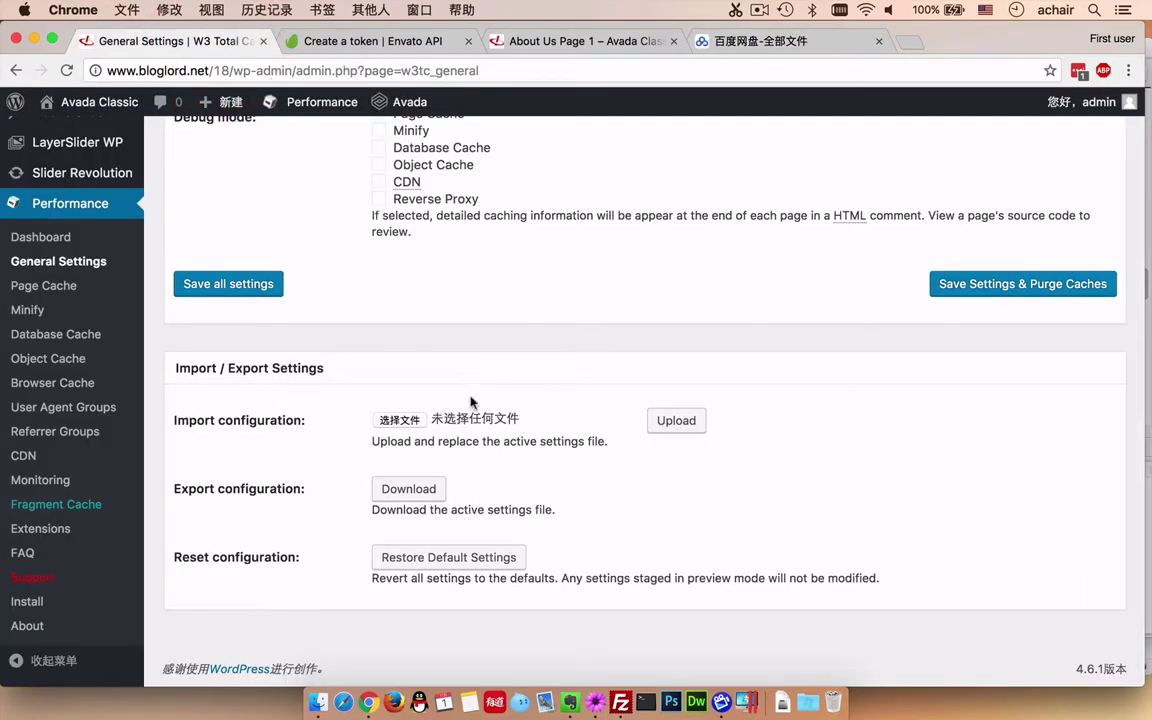
Step: Browse to the Avada 教程 folder for the configuration import and extract avada_w3tc_settings.json 2016-9-29.zip there using Finder
{"action": "left_click", "coordinate": [399, 421]}
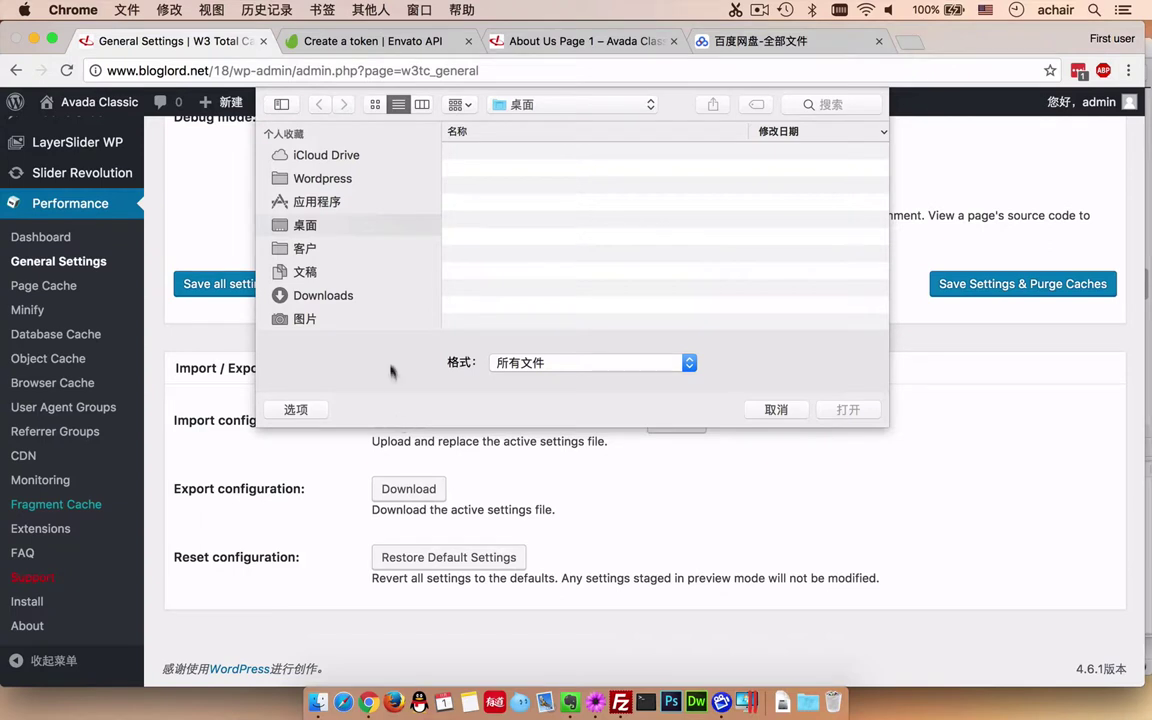
{"action": "left_click", "coordinate": [322, 178]}
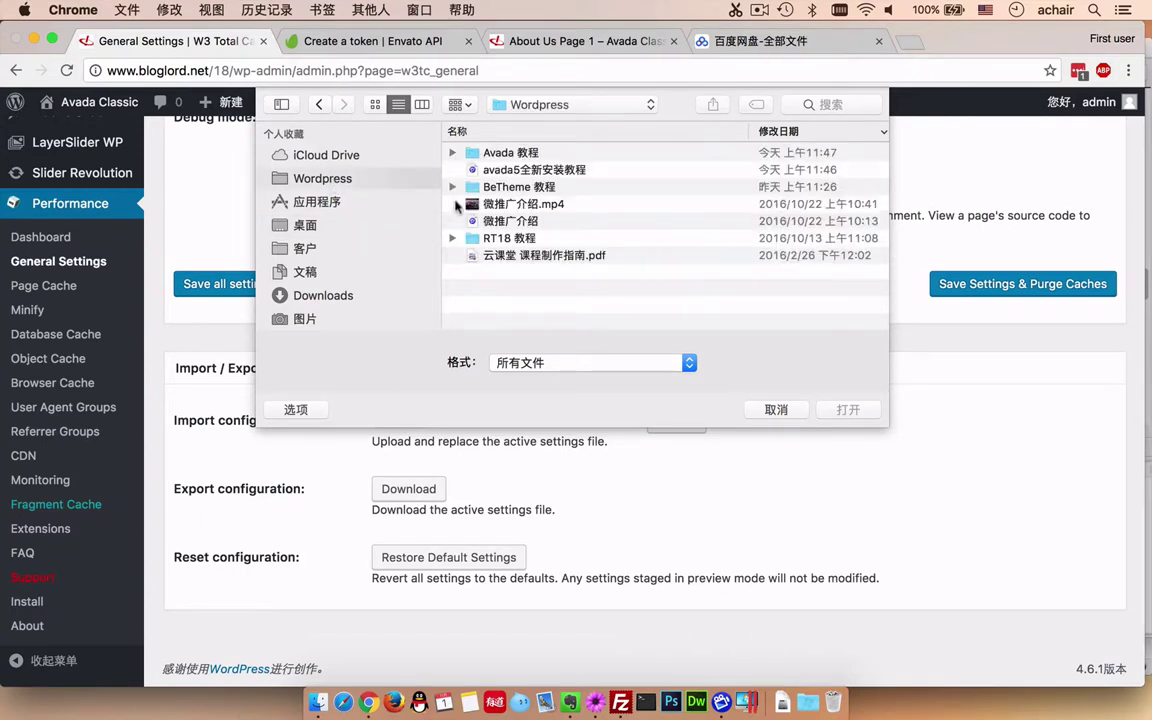
{"action": "left_click", "coordinate": [451, 153]}
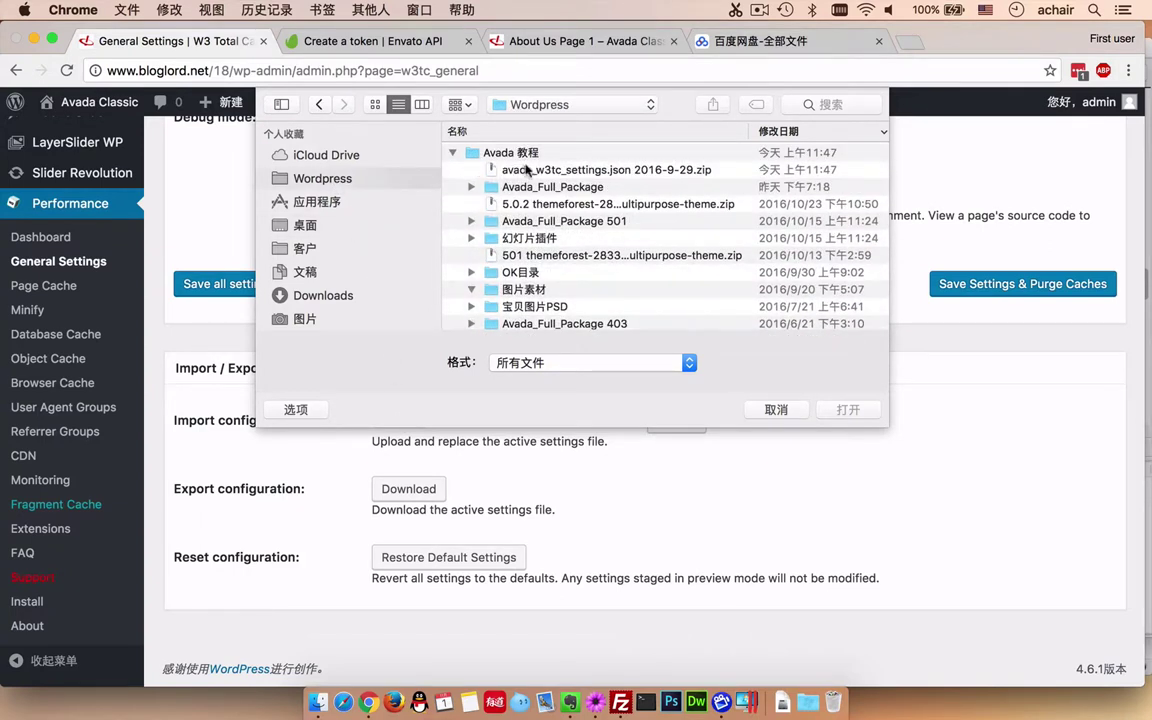
{"action": "left_click", "coordinate": [527, 170]}
{"action": "left_click", "coordinate": [305, 690]}
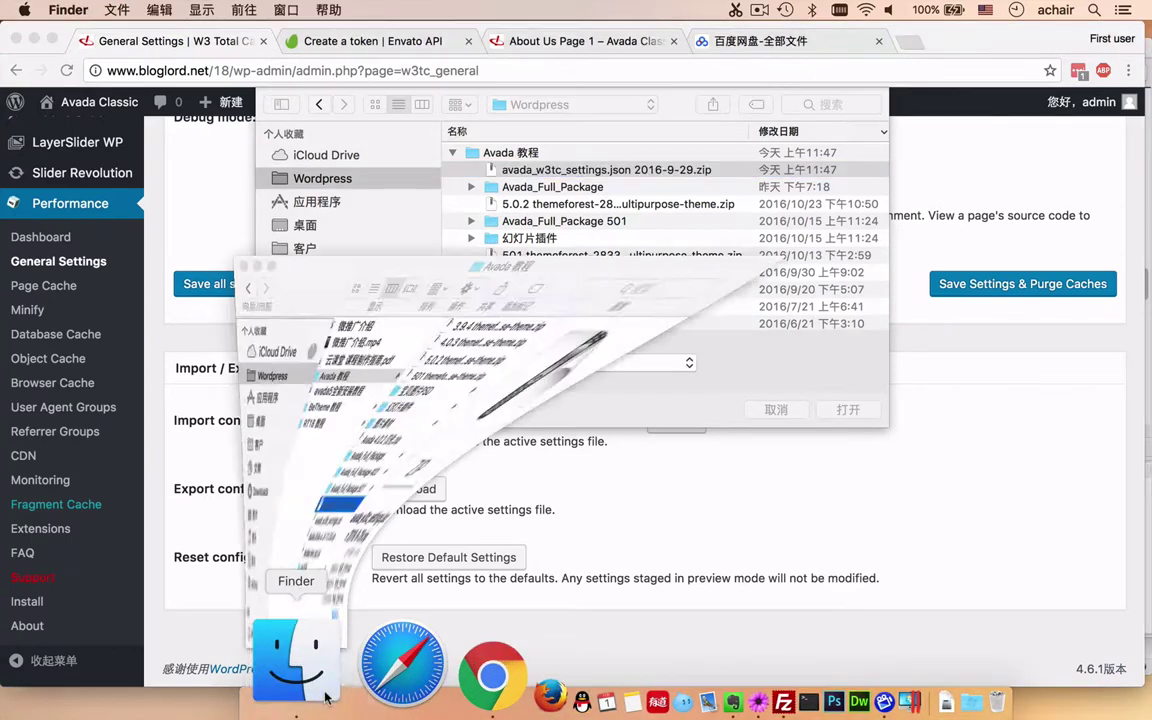
{"action": "double_click", "coordinate": [646, 338]}
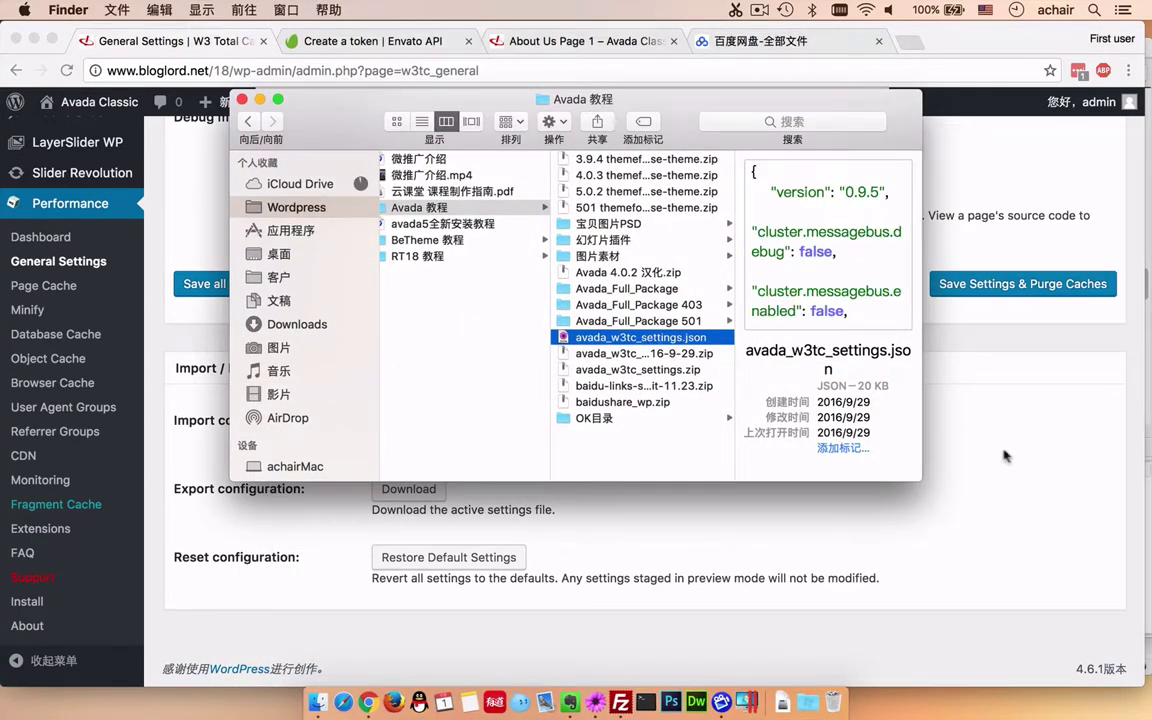
{"action": "left_click", "coordinate": [930, 412]}
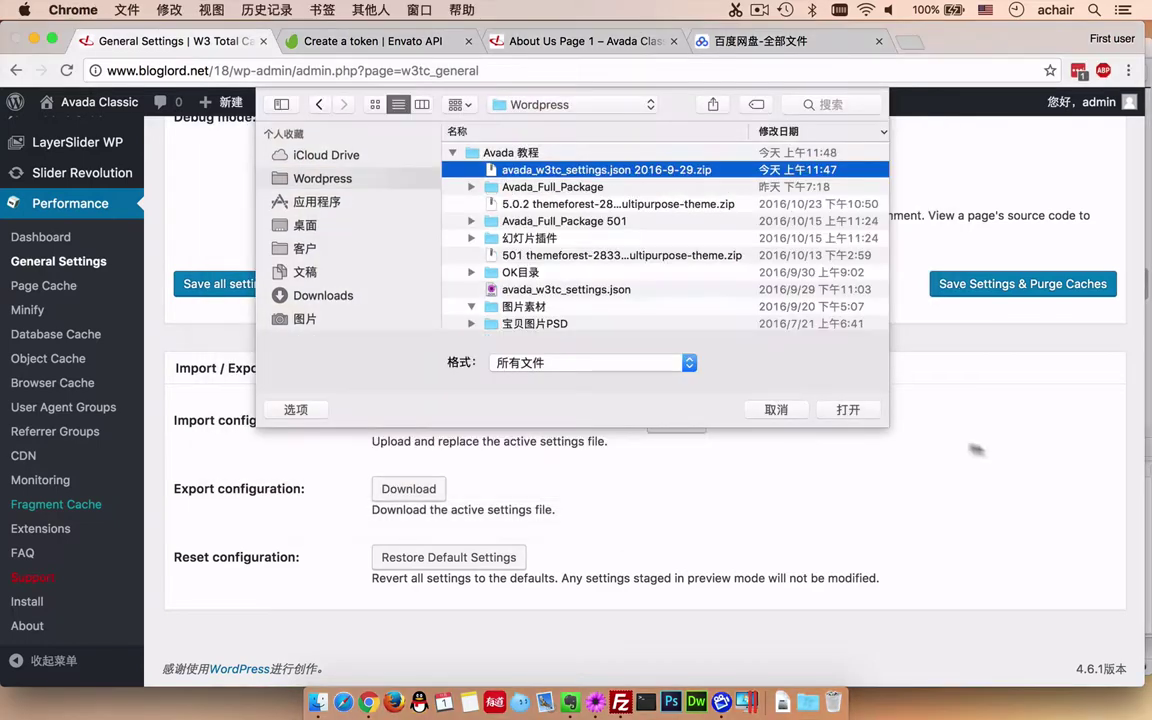
Step: Import the W3 Total Cache configuration from avada_w3tc_settings.json
{"action": "left_click", "coordinate": [560, 289]}
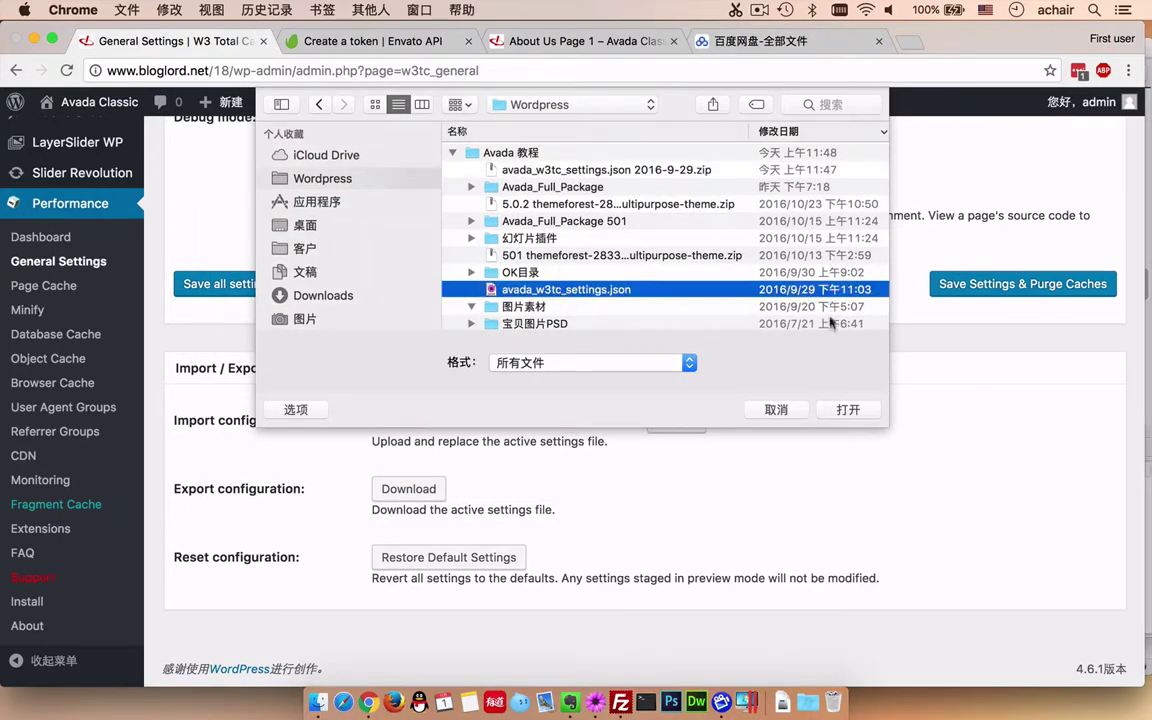
{"action": "left_click", "coordinate": [847, 409]}
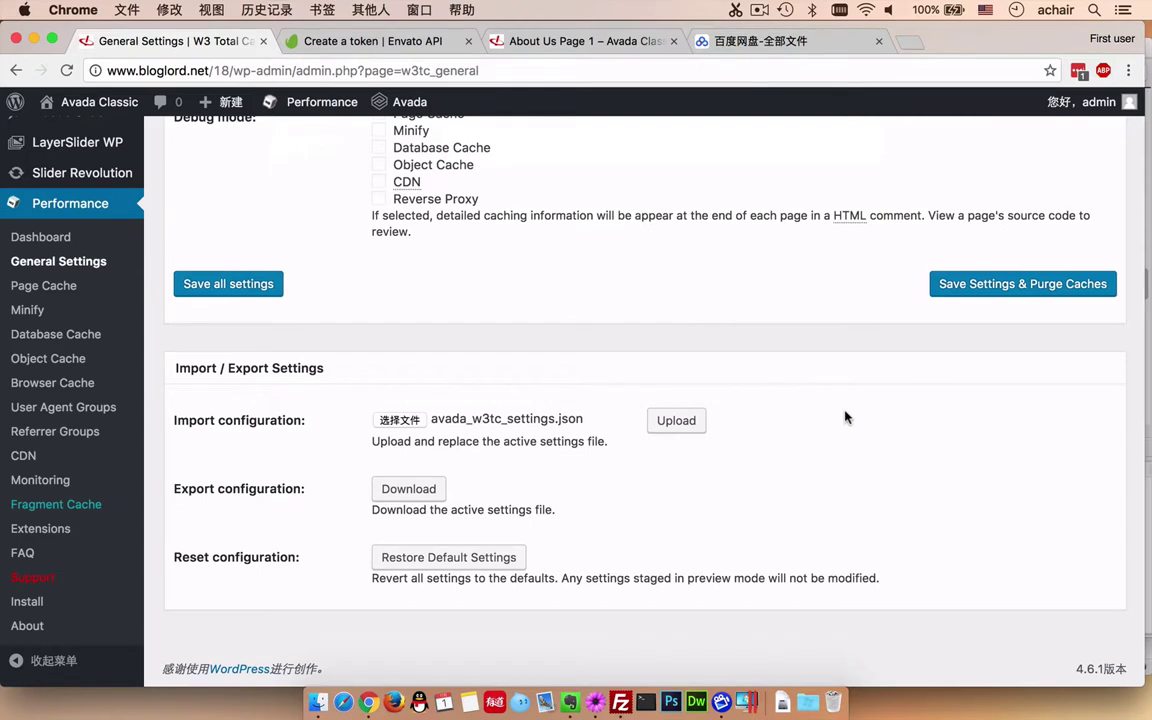
{"action": "left_click", "coordinate": [697, 424]}
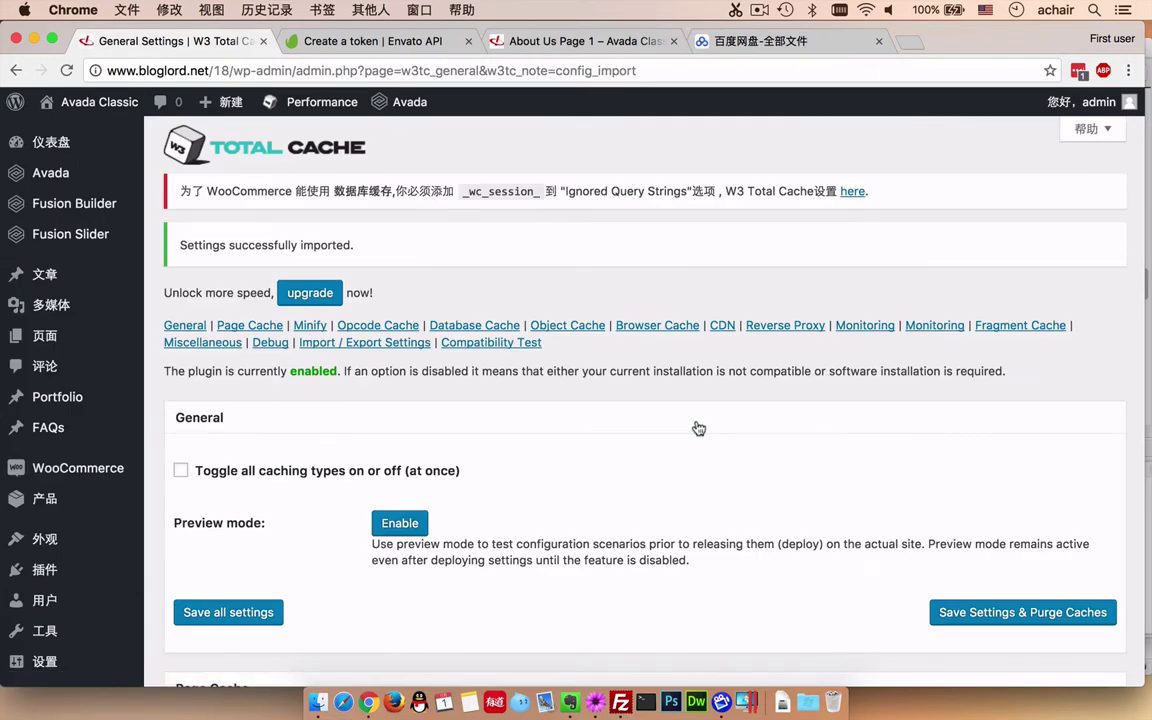
{"action": "left_click_drag", "start_coordinate": [186, 238], "coordinate": [465, 239]}
Step: Add _wc_session_ to the ignored query stems of the Database Cache, then save the settings and purge the caches
{"action": "left_click", "coordinate": [853, 191]}
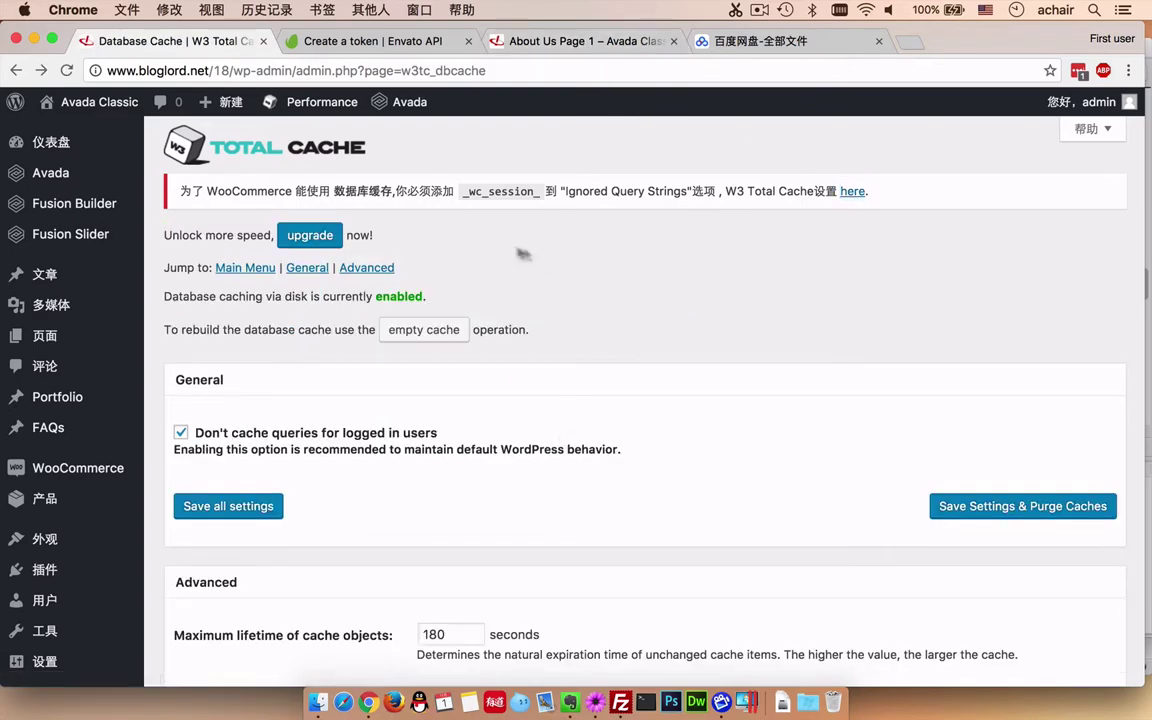
{"action": "left_click_drag", "start_coordinate": [461, 191], "coordinate": [540, 190]}
{"action": "key", "text": "super+c"}
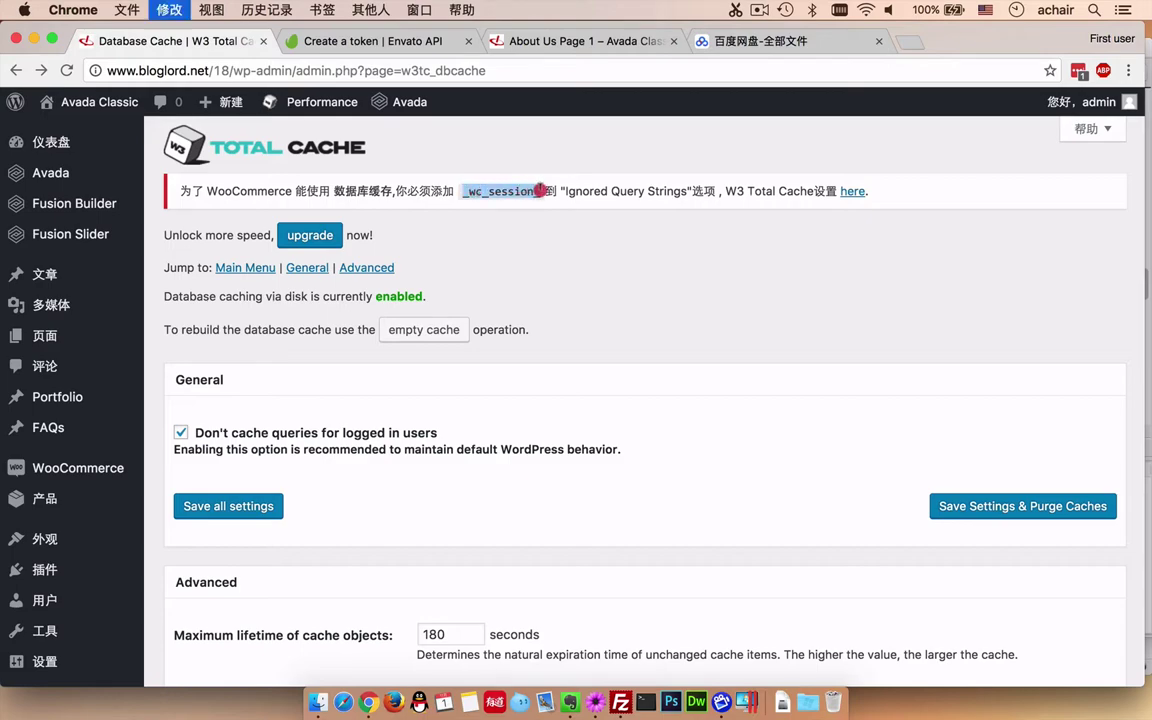
{"action": "scroll", "coordinate": [587, 444], "scroll_direction": "down", "scroll_amount": 5}
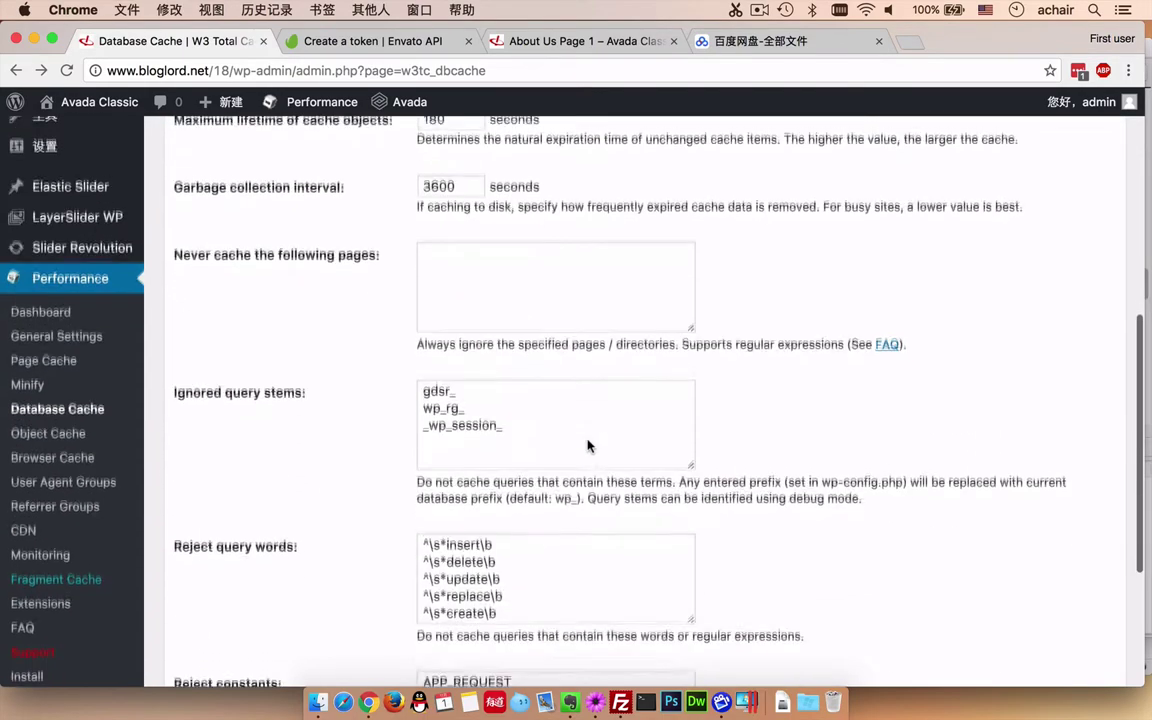
{"action": "left_click", "coordinate": [561, 401]}
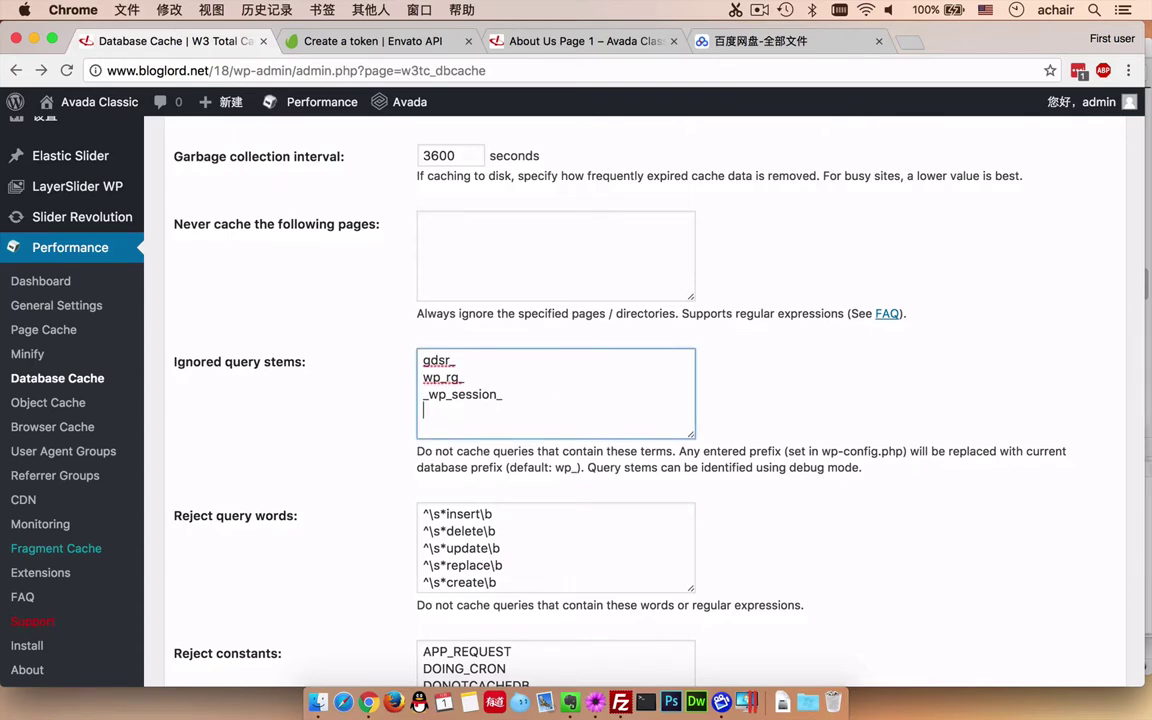
{"action": "key", "text": "super+v"}
{"action": "scroll", "coordinate": [560, 545], "scroll_direction": "down", "scroll_amount": 6}
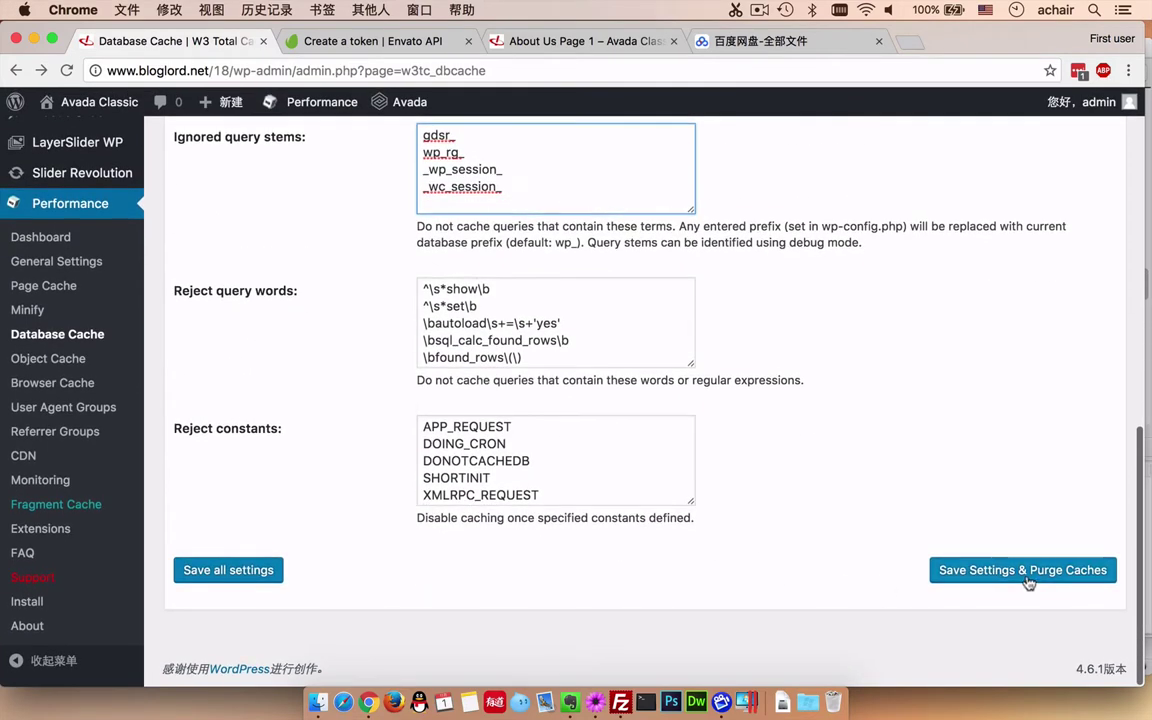
{"action": "left_click", "coordinate": [1027, 578]}
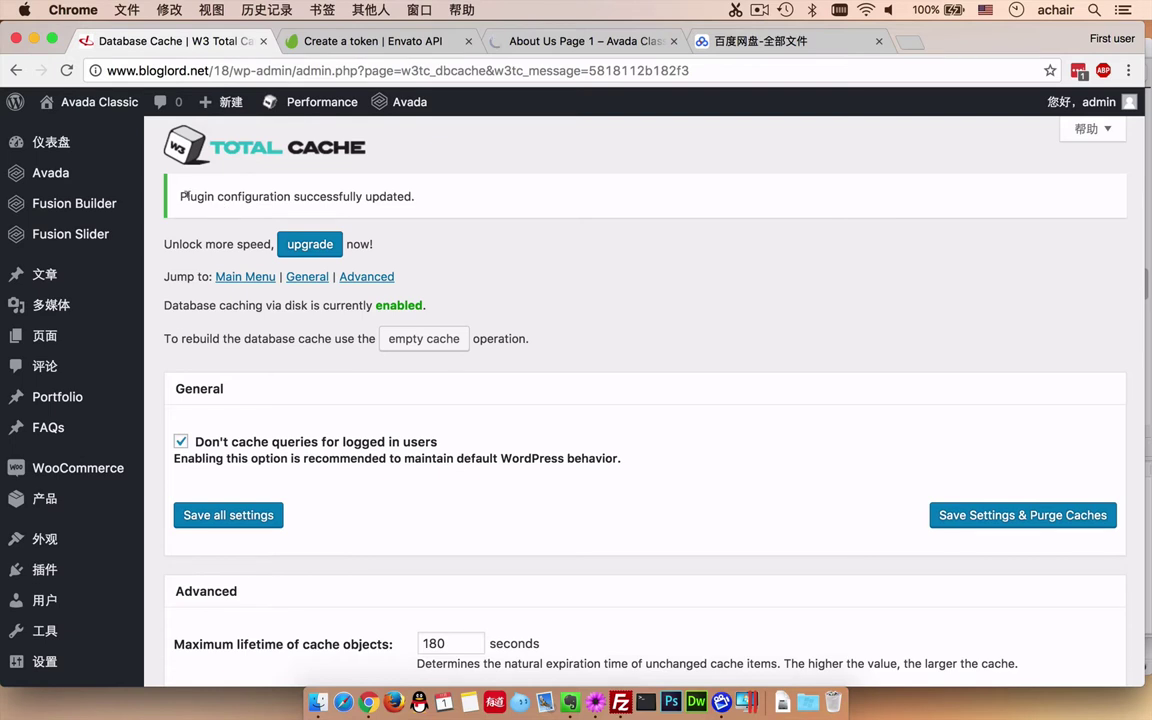
{"action": "left_click_drag", "start_coordinate": [183, 196], "coordinate": [345, 197]}
{"action": "left_click", "coordinate": [440, 208]}
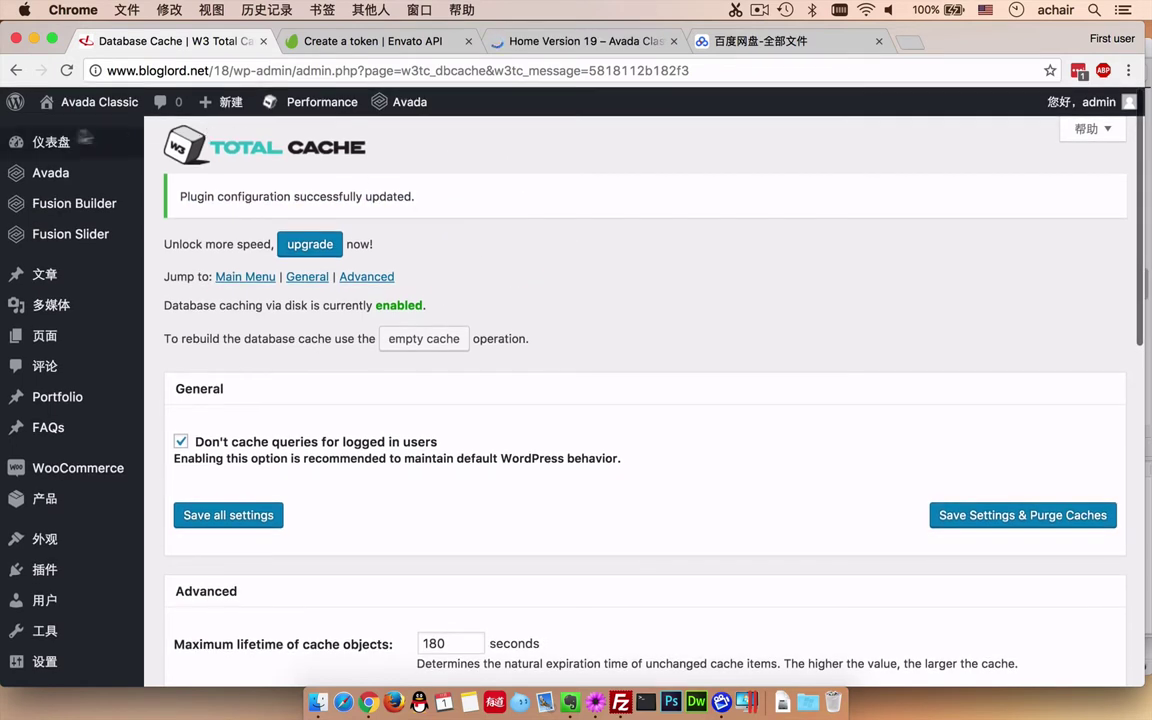
Step: Look through the Home Version 19 page on the live site with caching active
{"action": "left_click", "coordinate": [555, 40]}
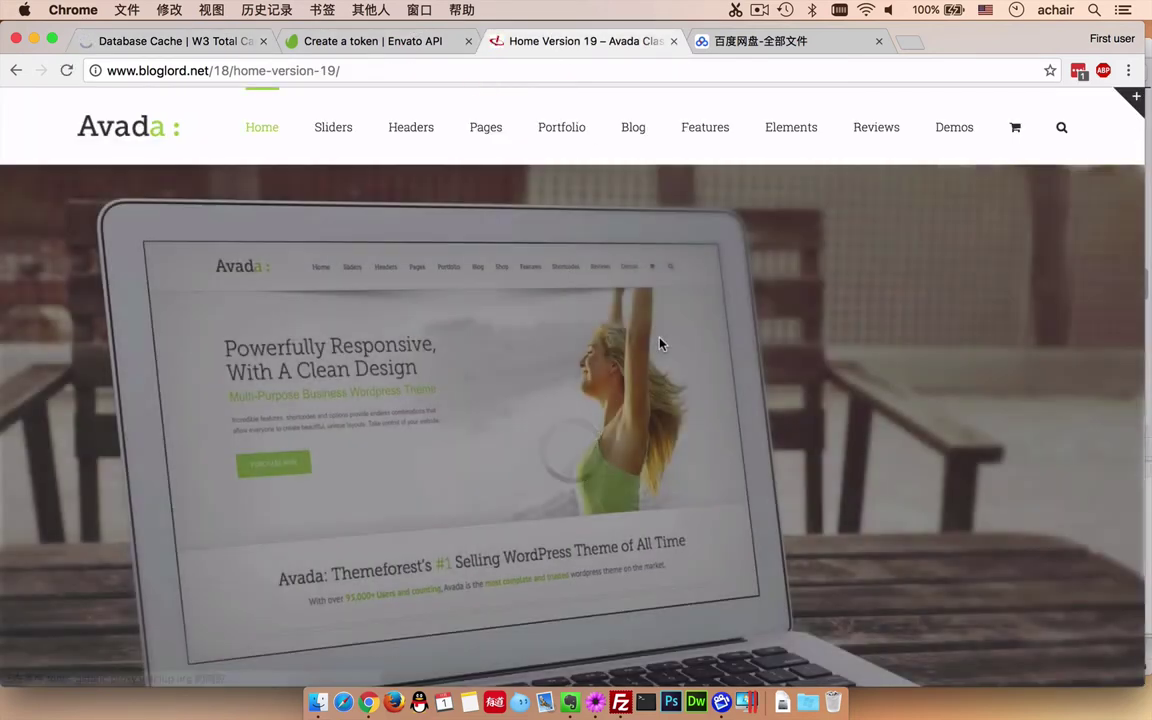
{"action": "scroll", "coordinate": [659, 343], "scroll_direction": "down", "scroll_amount": 15}
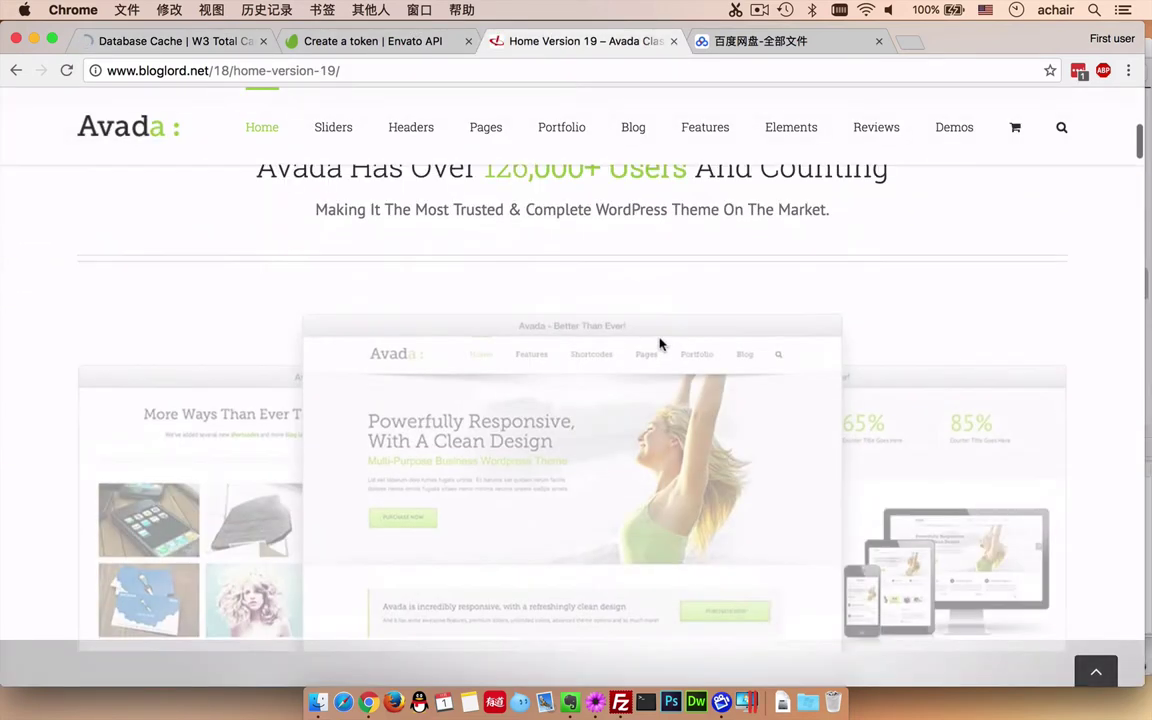
{"action": "scroll", "coordinate": [659, 343], "scroll_direction": "down", "scroll_amount": 15}
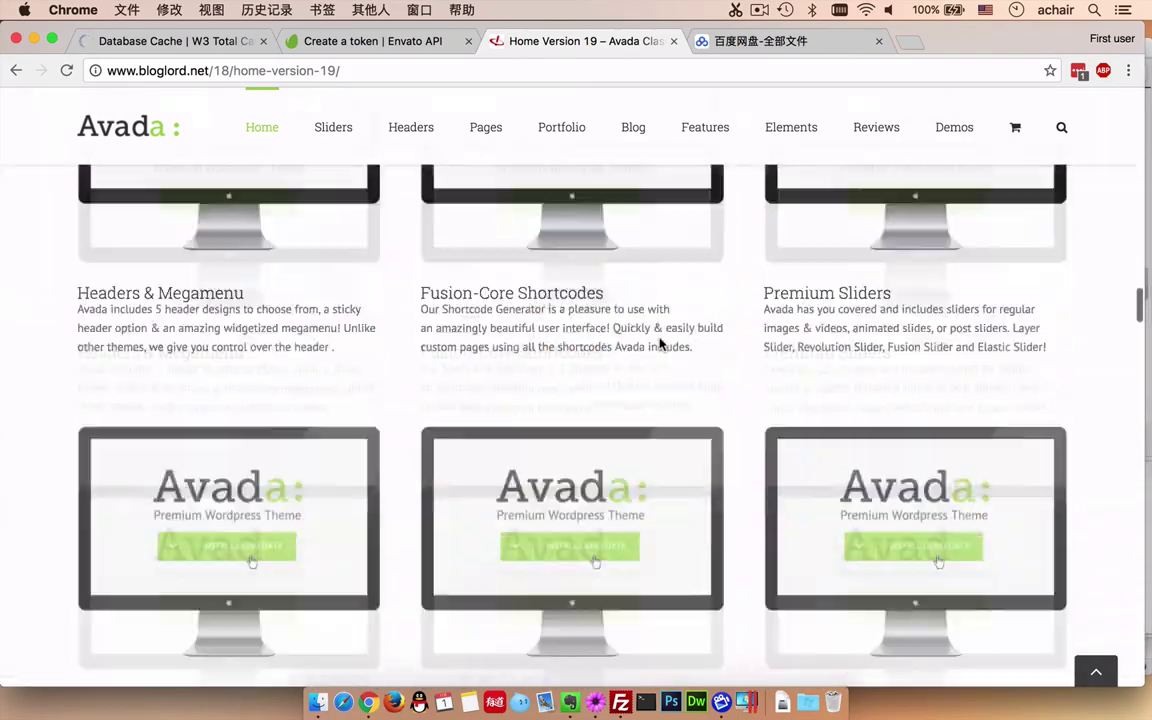